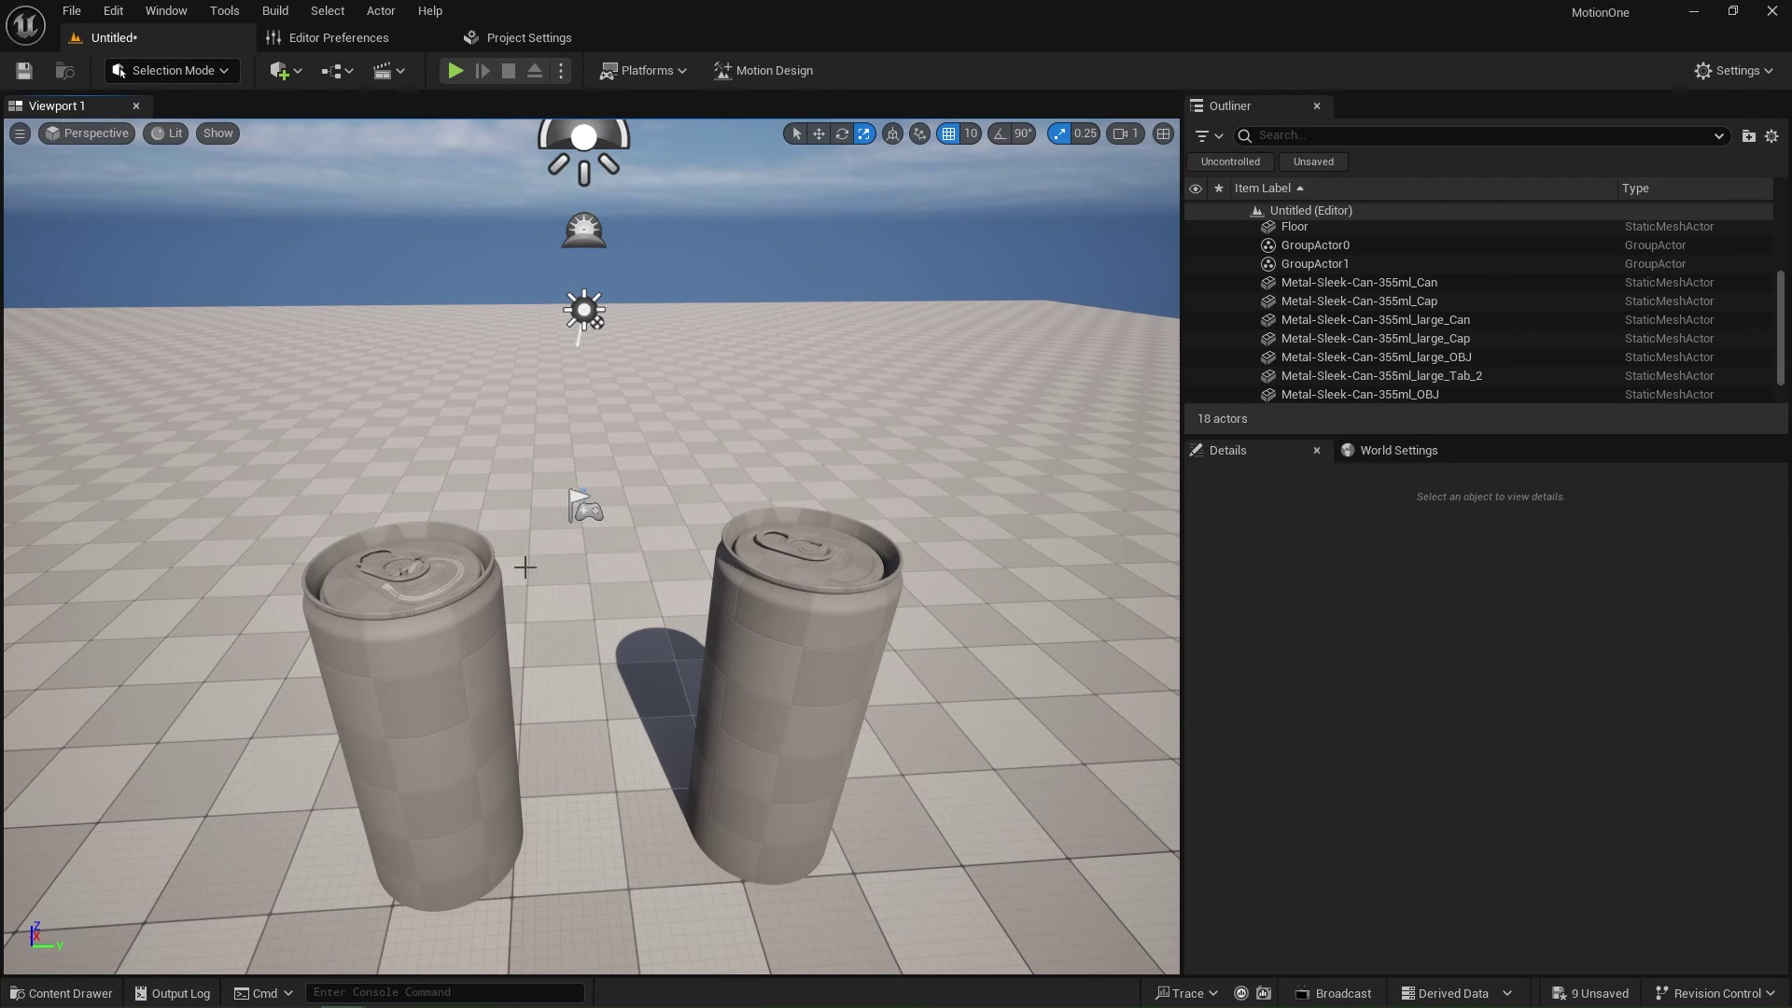
Step: Examine the two imported can models up close from several distances and angles in the level viewport
right_click_drag(526, 567, 192, 799)
key("w")
key("w")
key("w")
key("s")
key("s")
key("w")
right_click_drag(453, 630, 484, 549)
key("s")
key("w")
key("s")
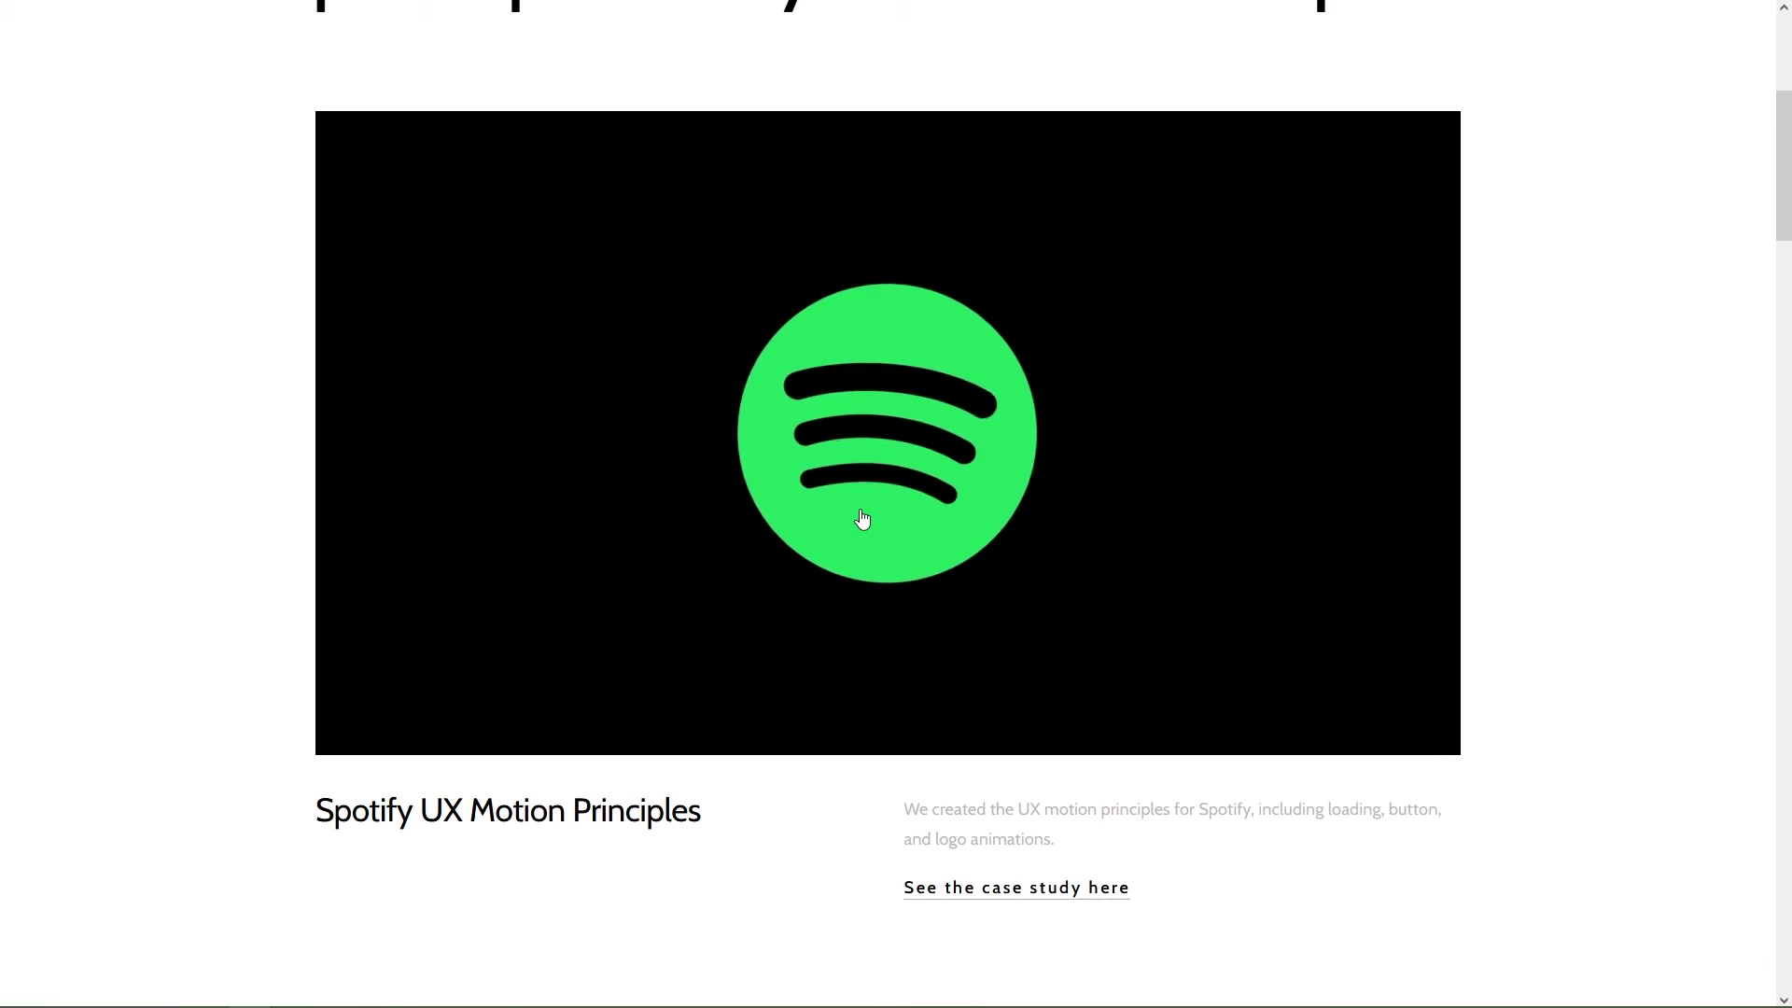
Step: Browse the motion design case studies on the portfolio web page, from Spotify down to AT&T
scroll(862, 520, "down", 8)
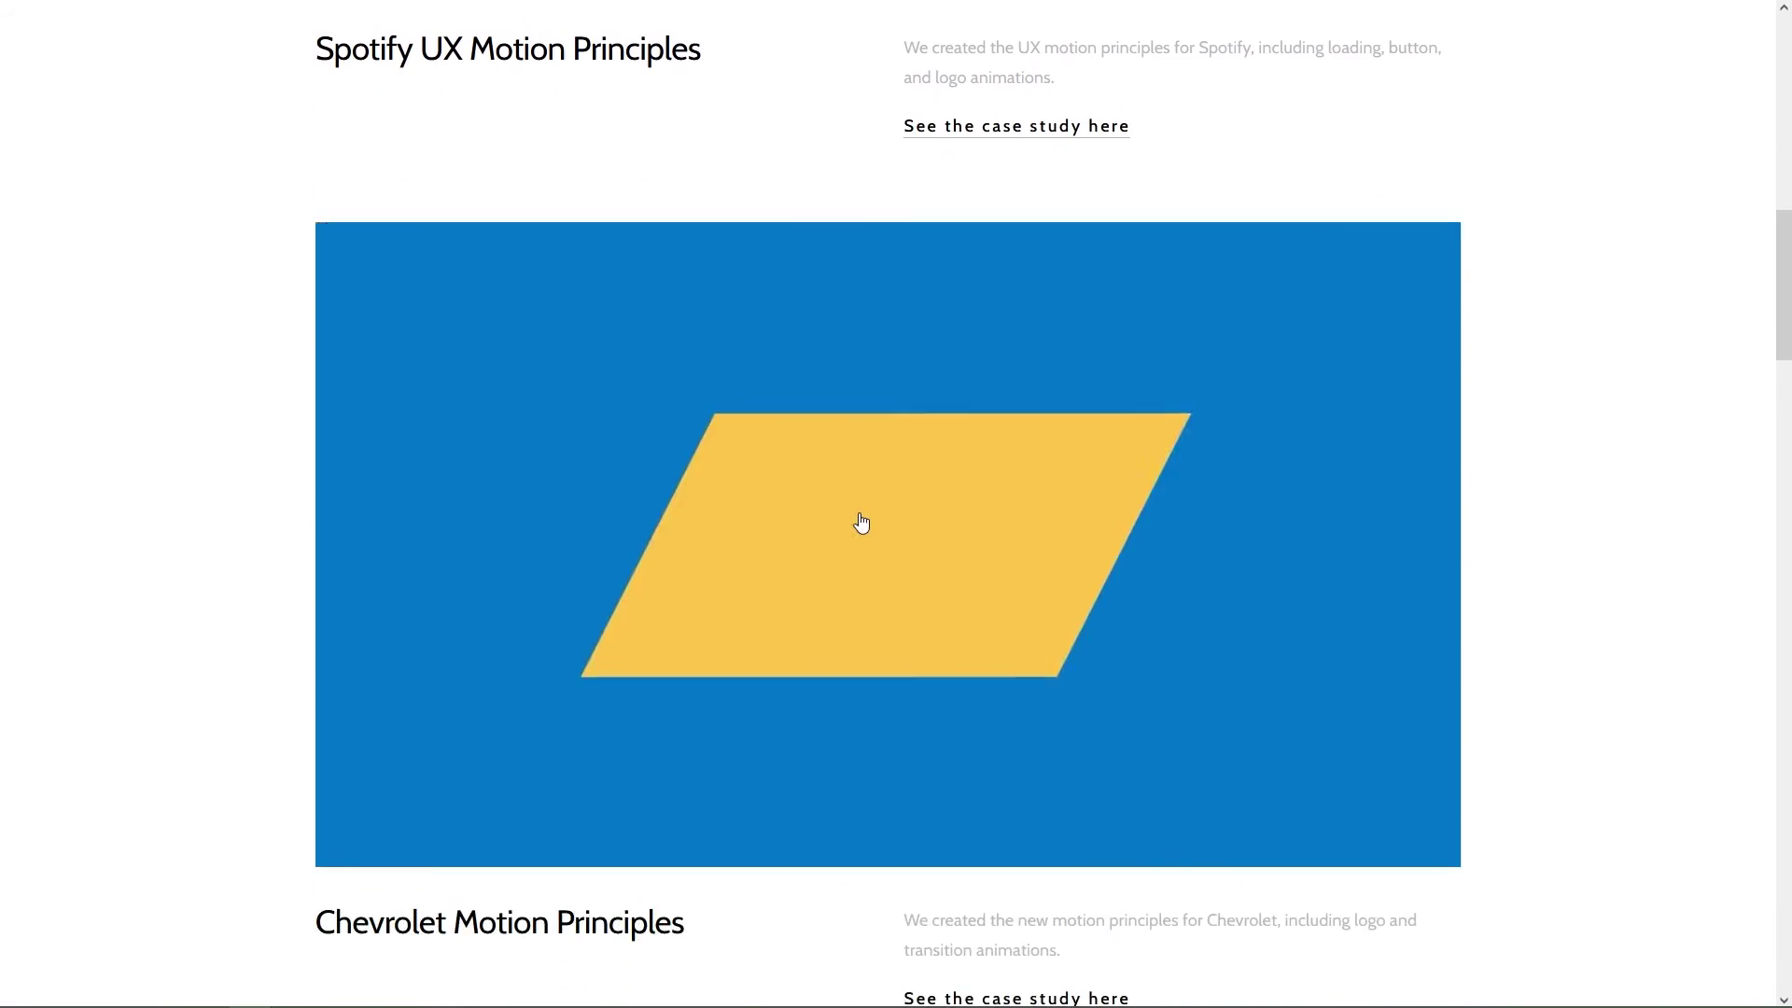
scroll(860, 522, "down", 7)
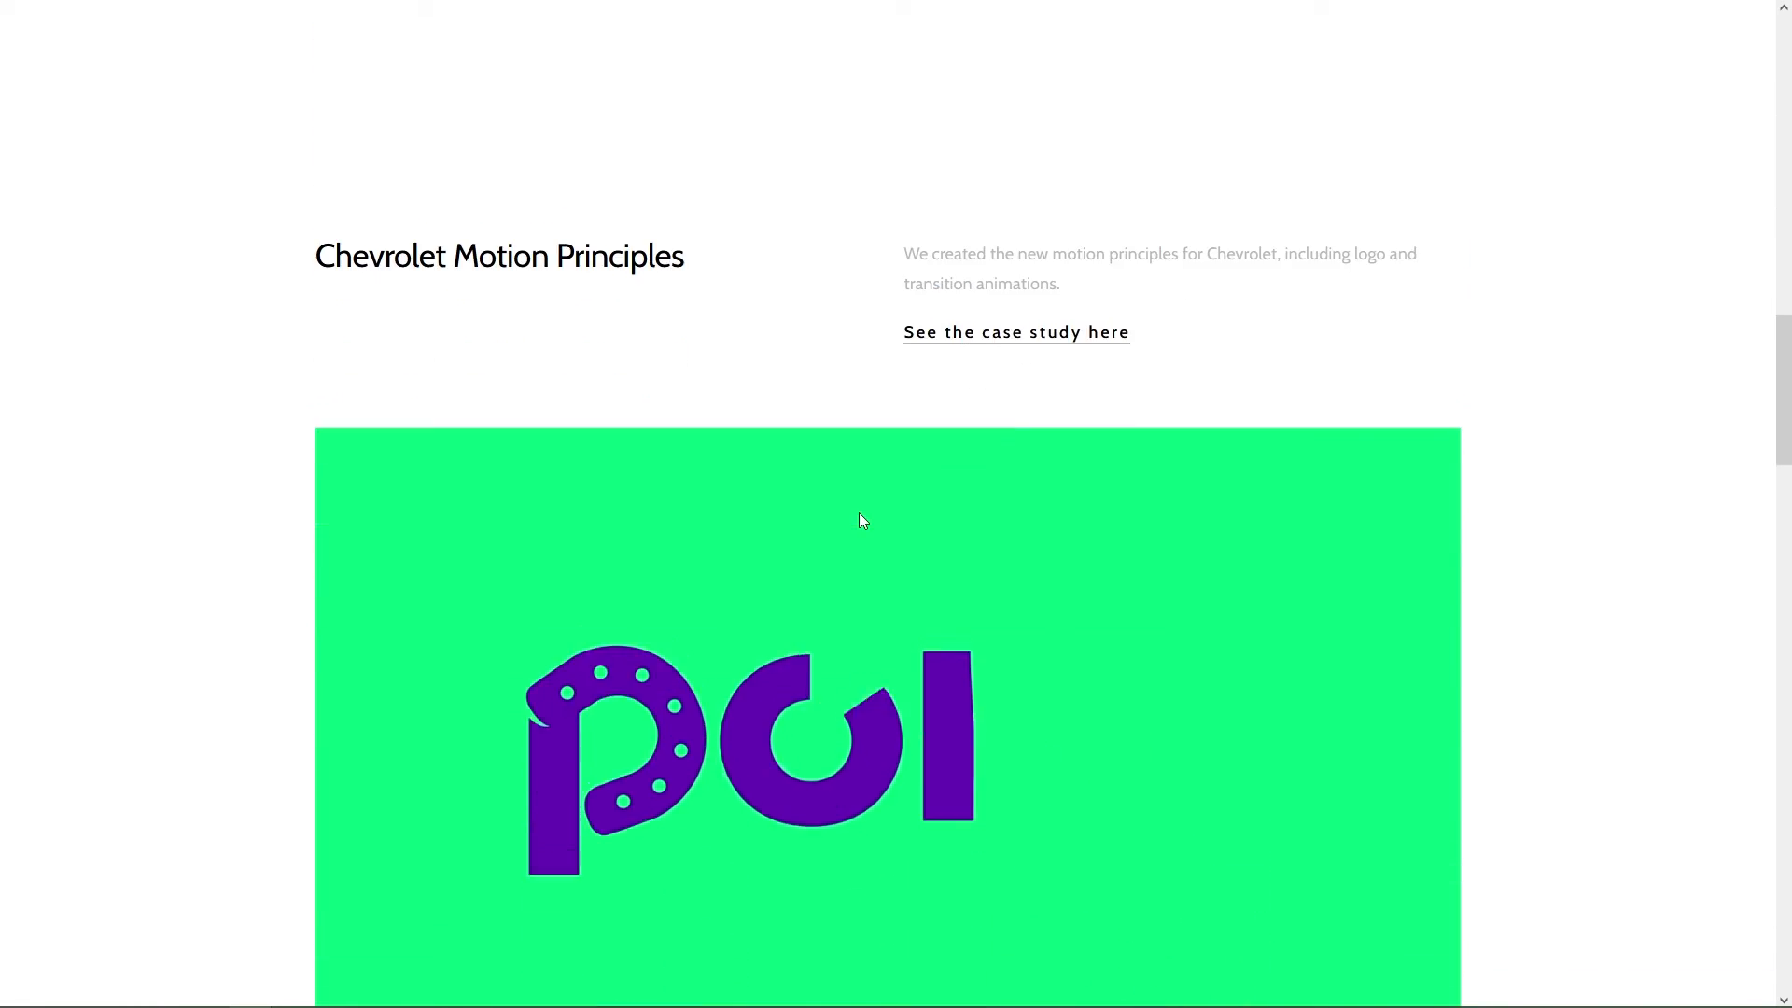
scroll(860, 520, "down", 7)
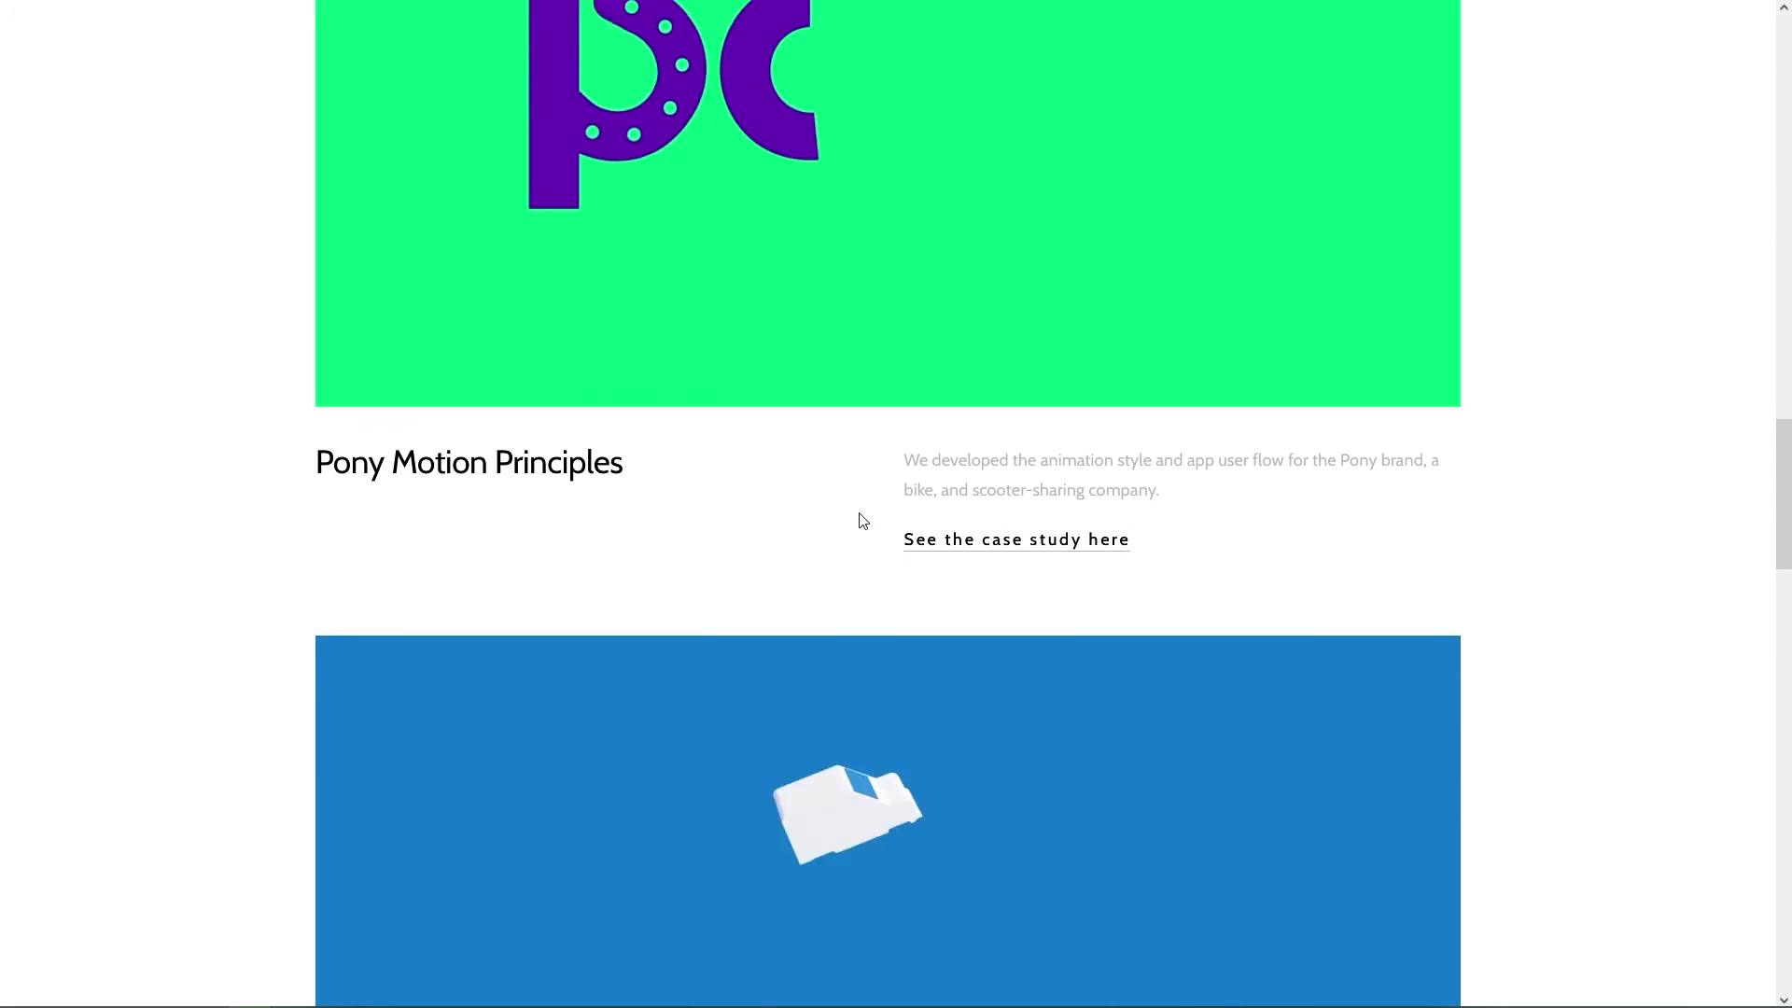
scroll(860, 520, "down", 7)
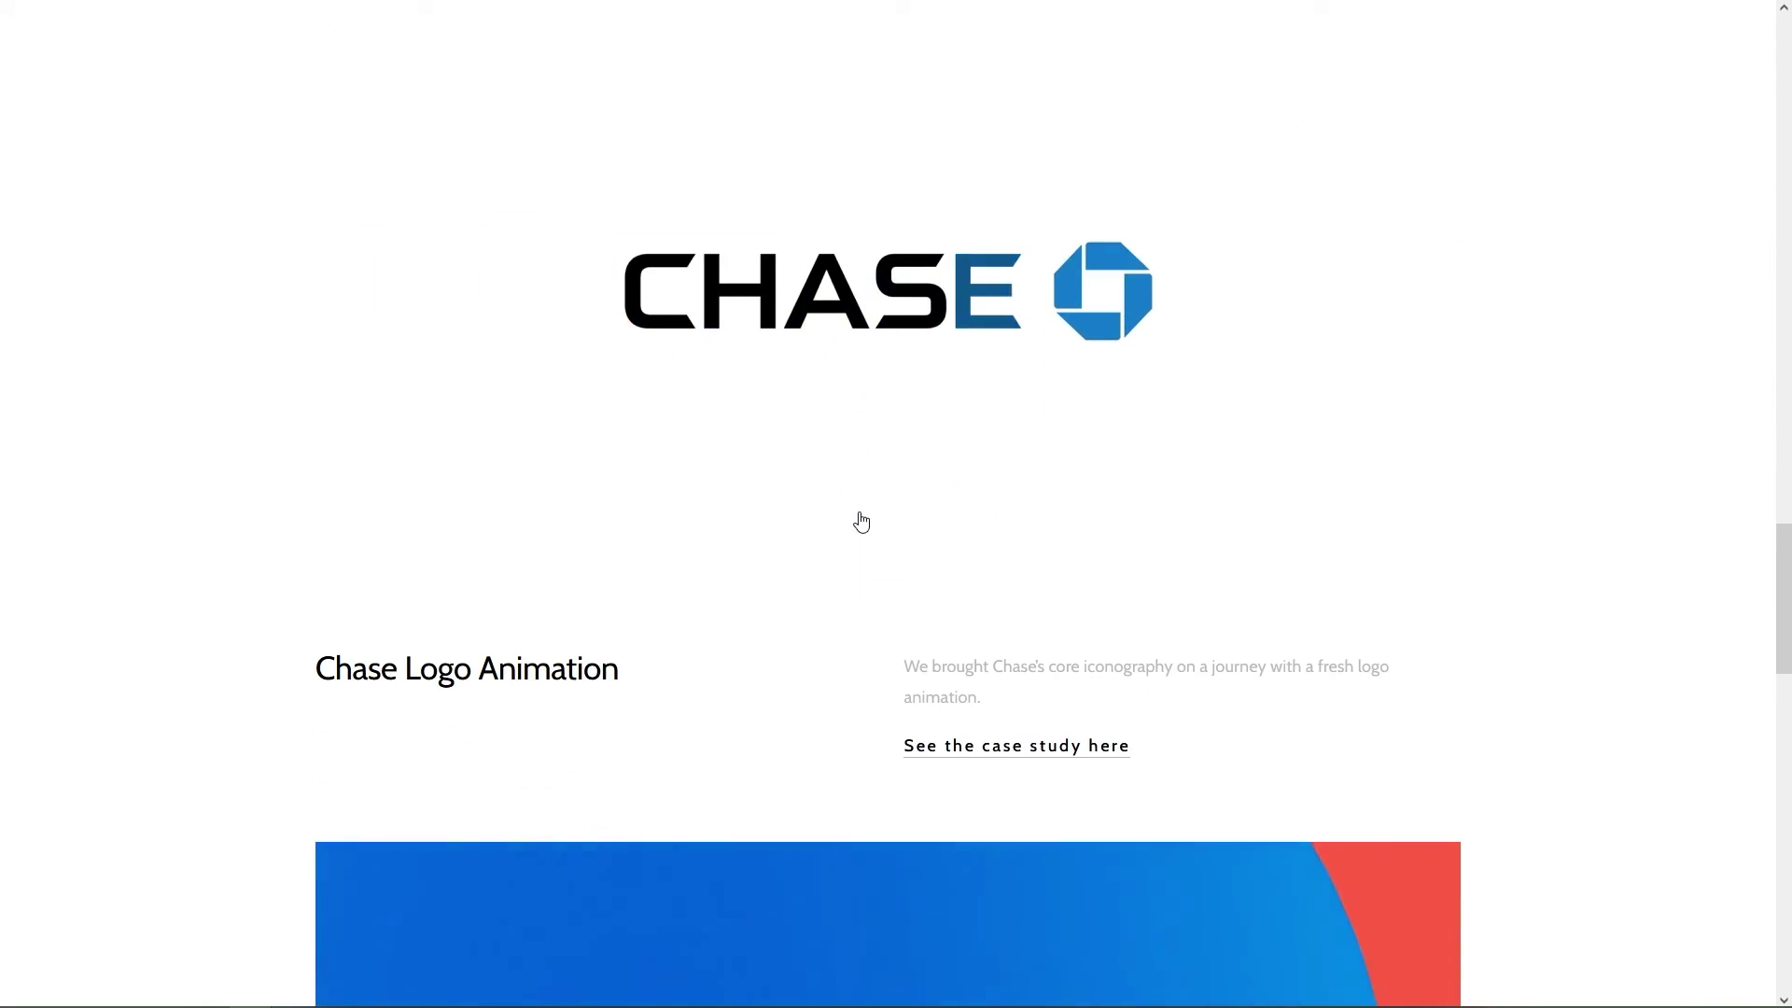
scroll(860, 523, "down", 6)
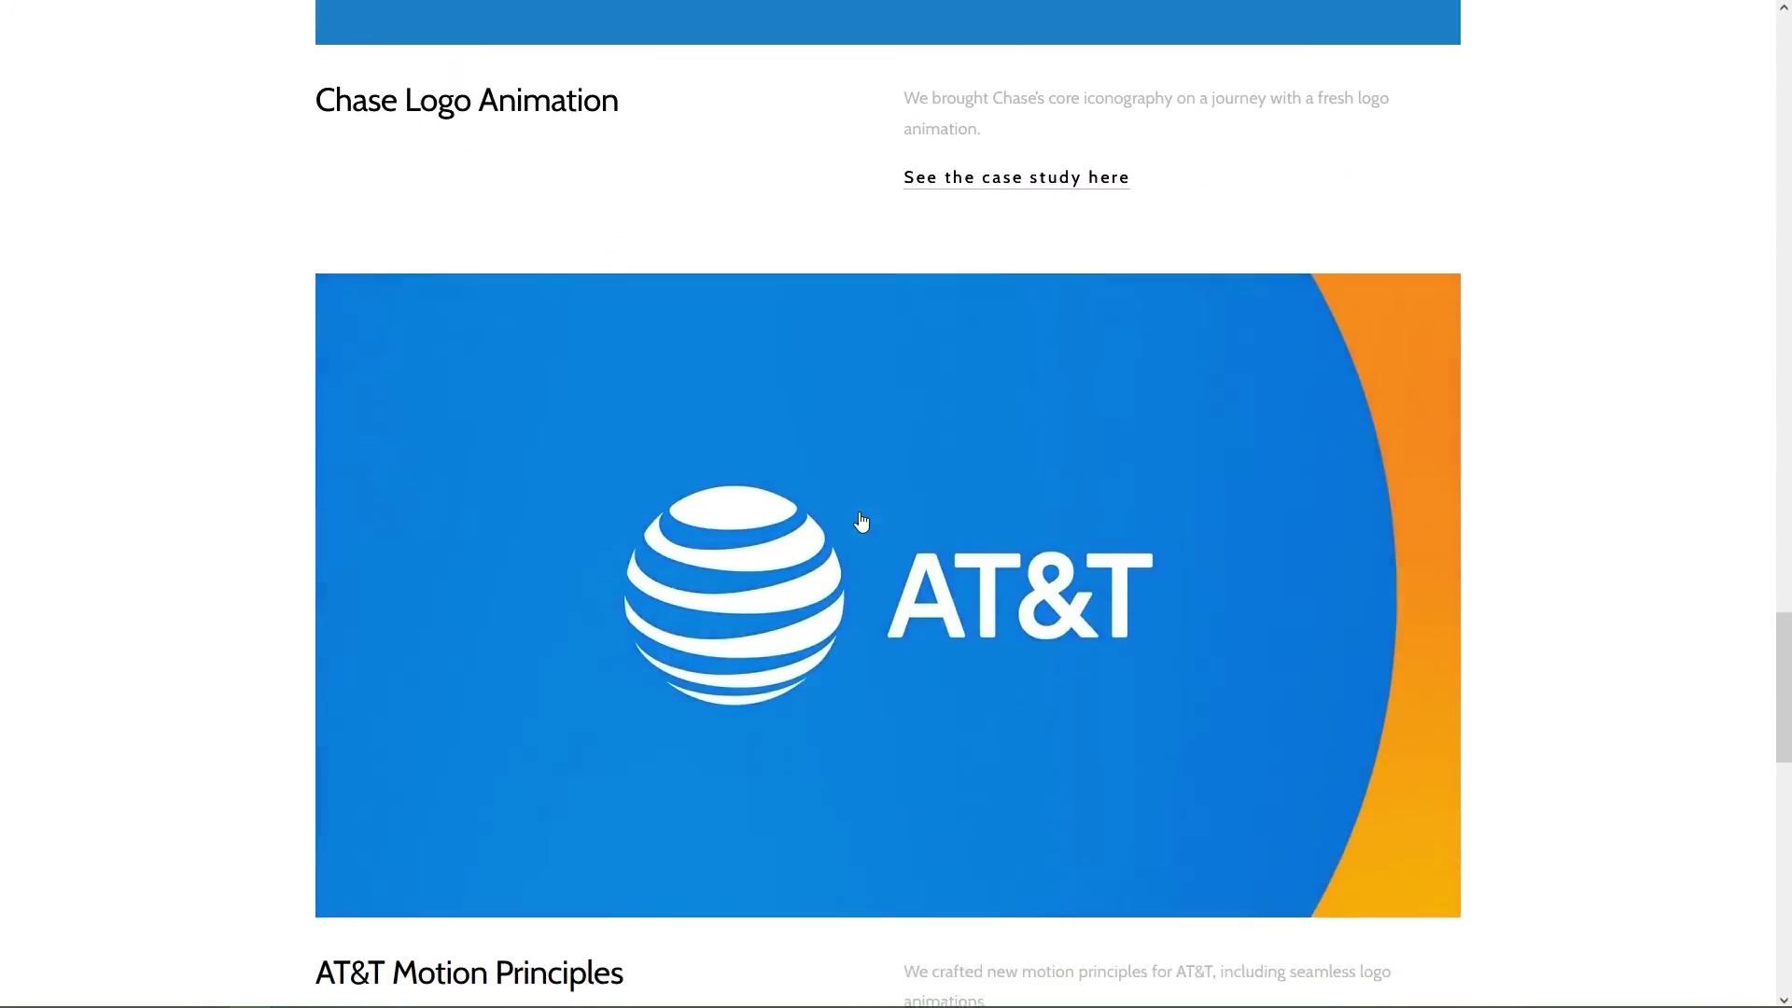
scroll(860, 522, "down", 4)
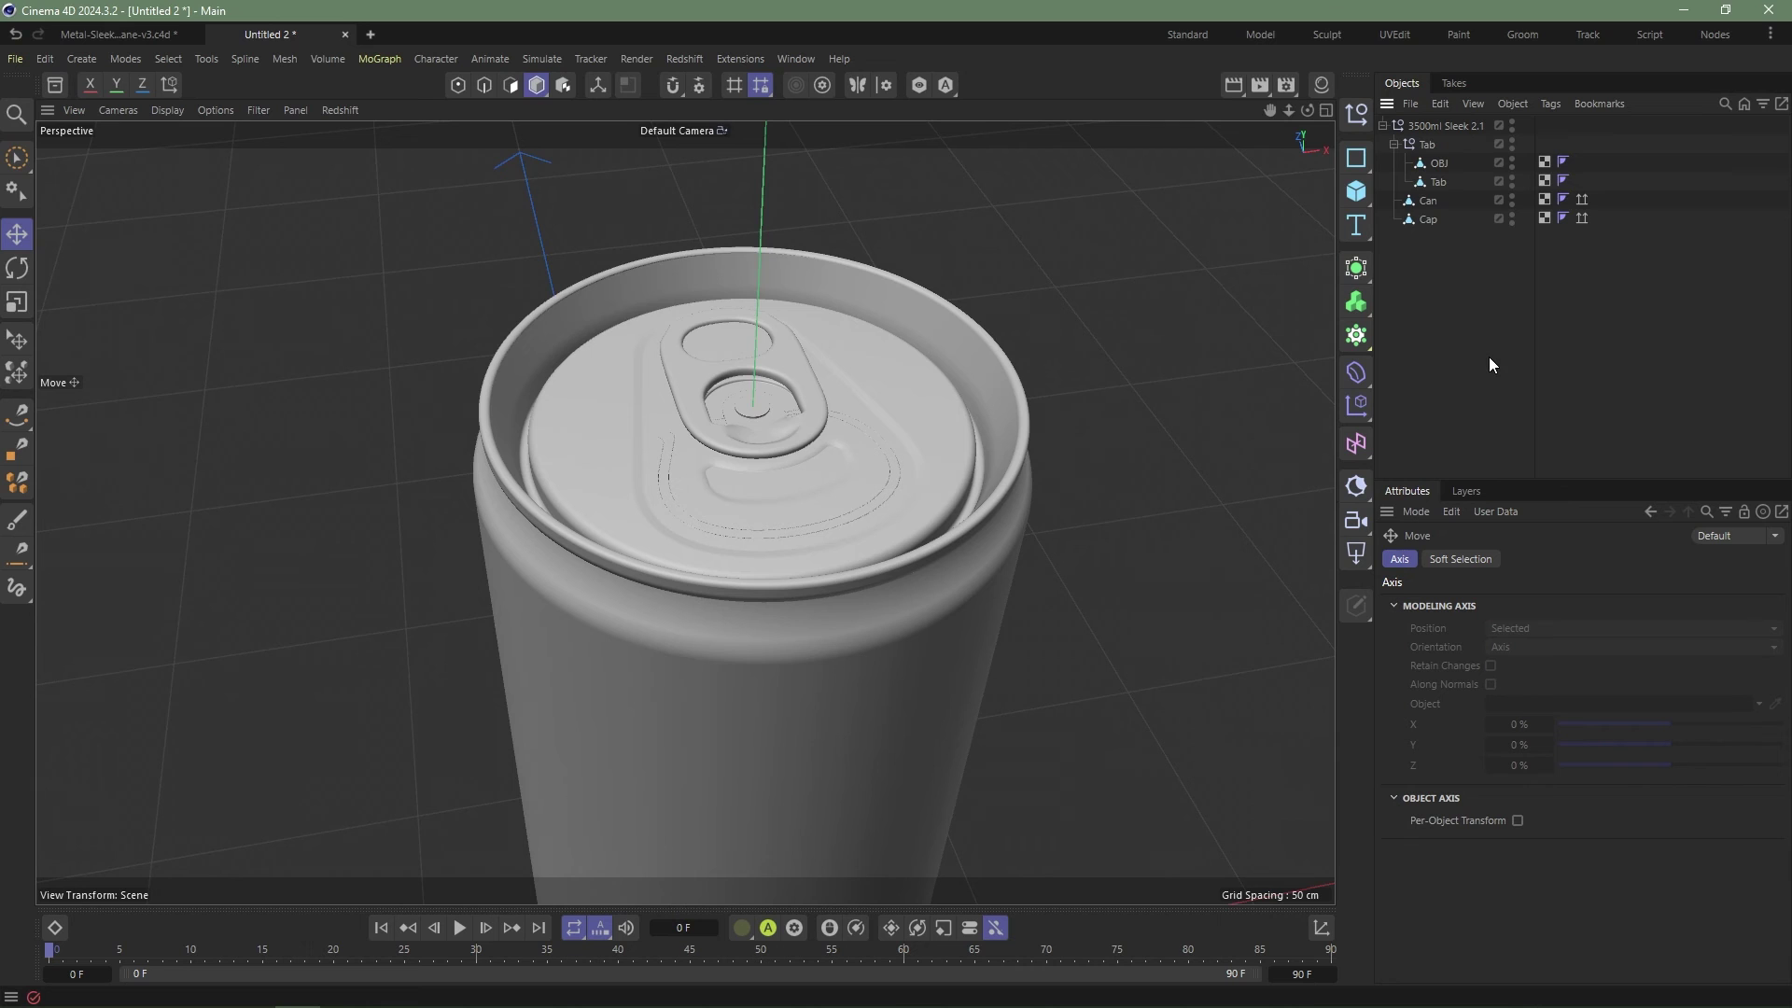
Step: In Cinema 4D, examine the can model's separate parts by selecting the Tab, Can and Cap objects one after another
left_click(1440, 163)
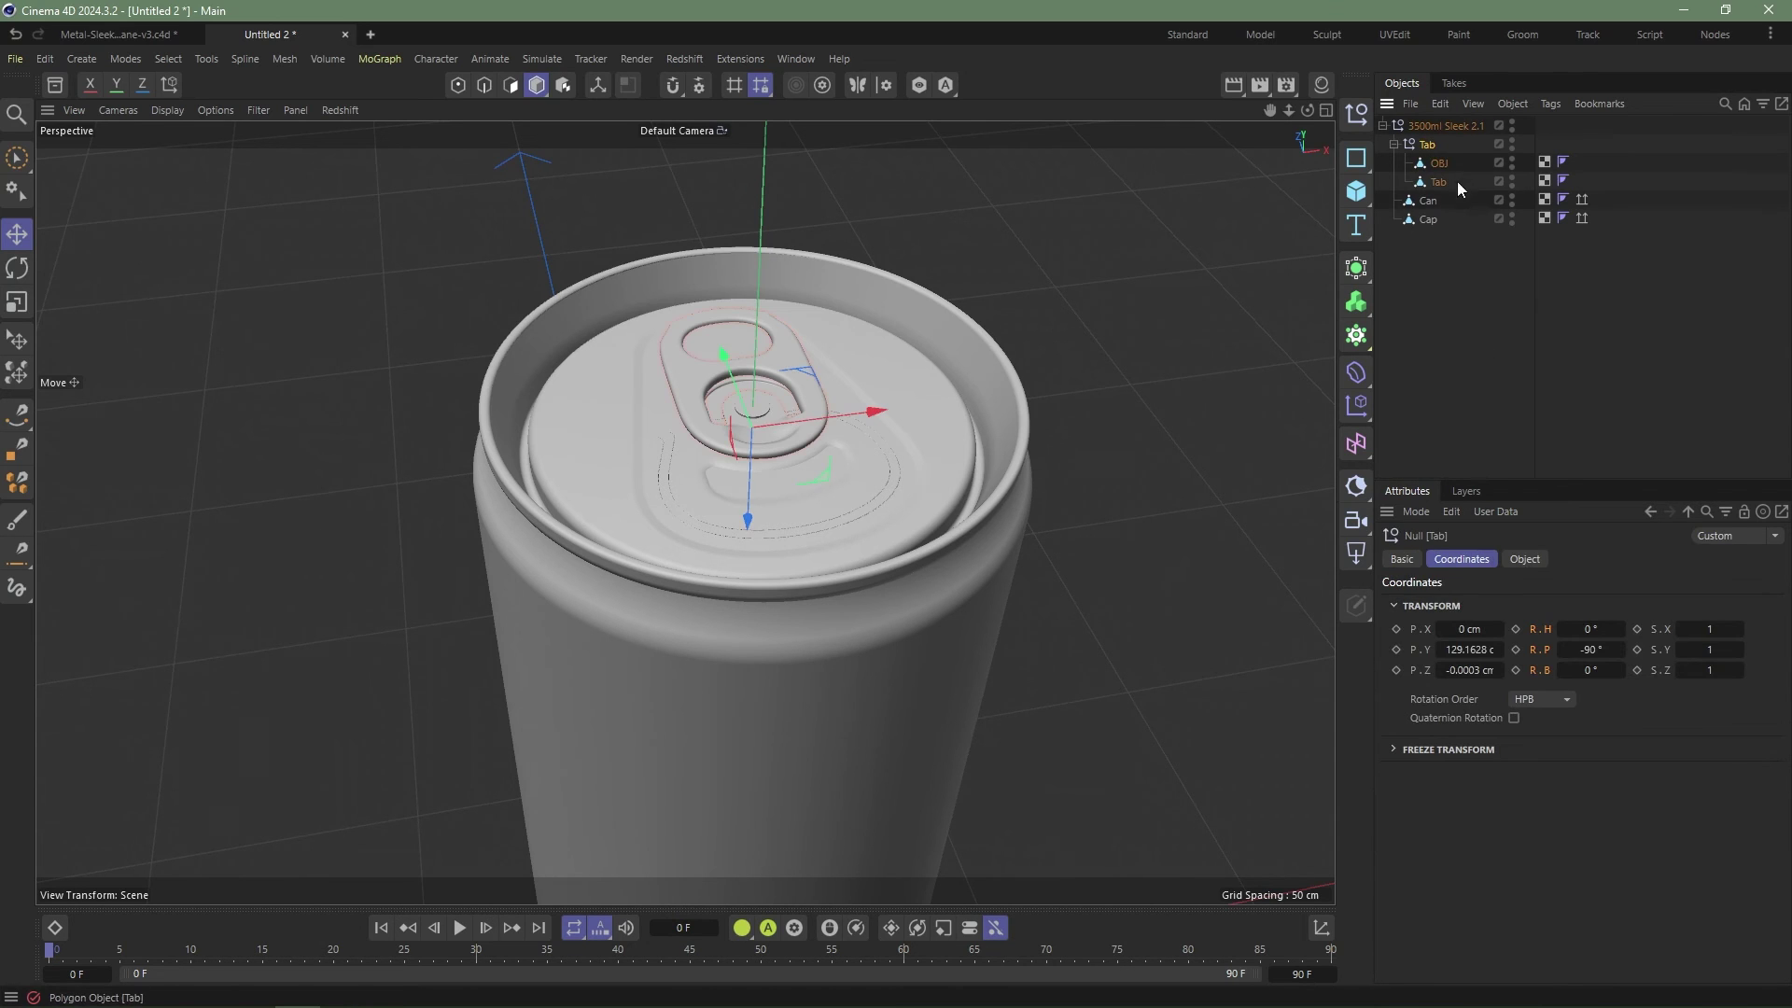
left_click(1429, 200)
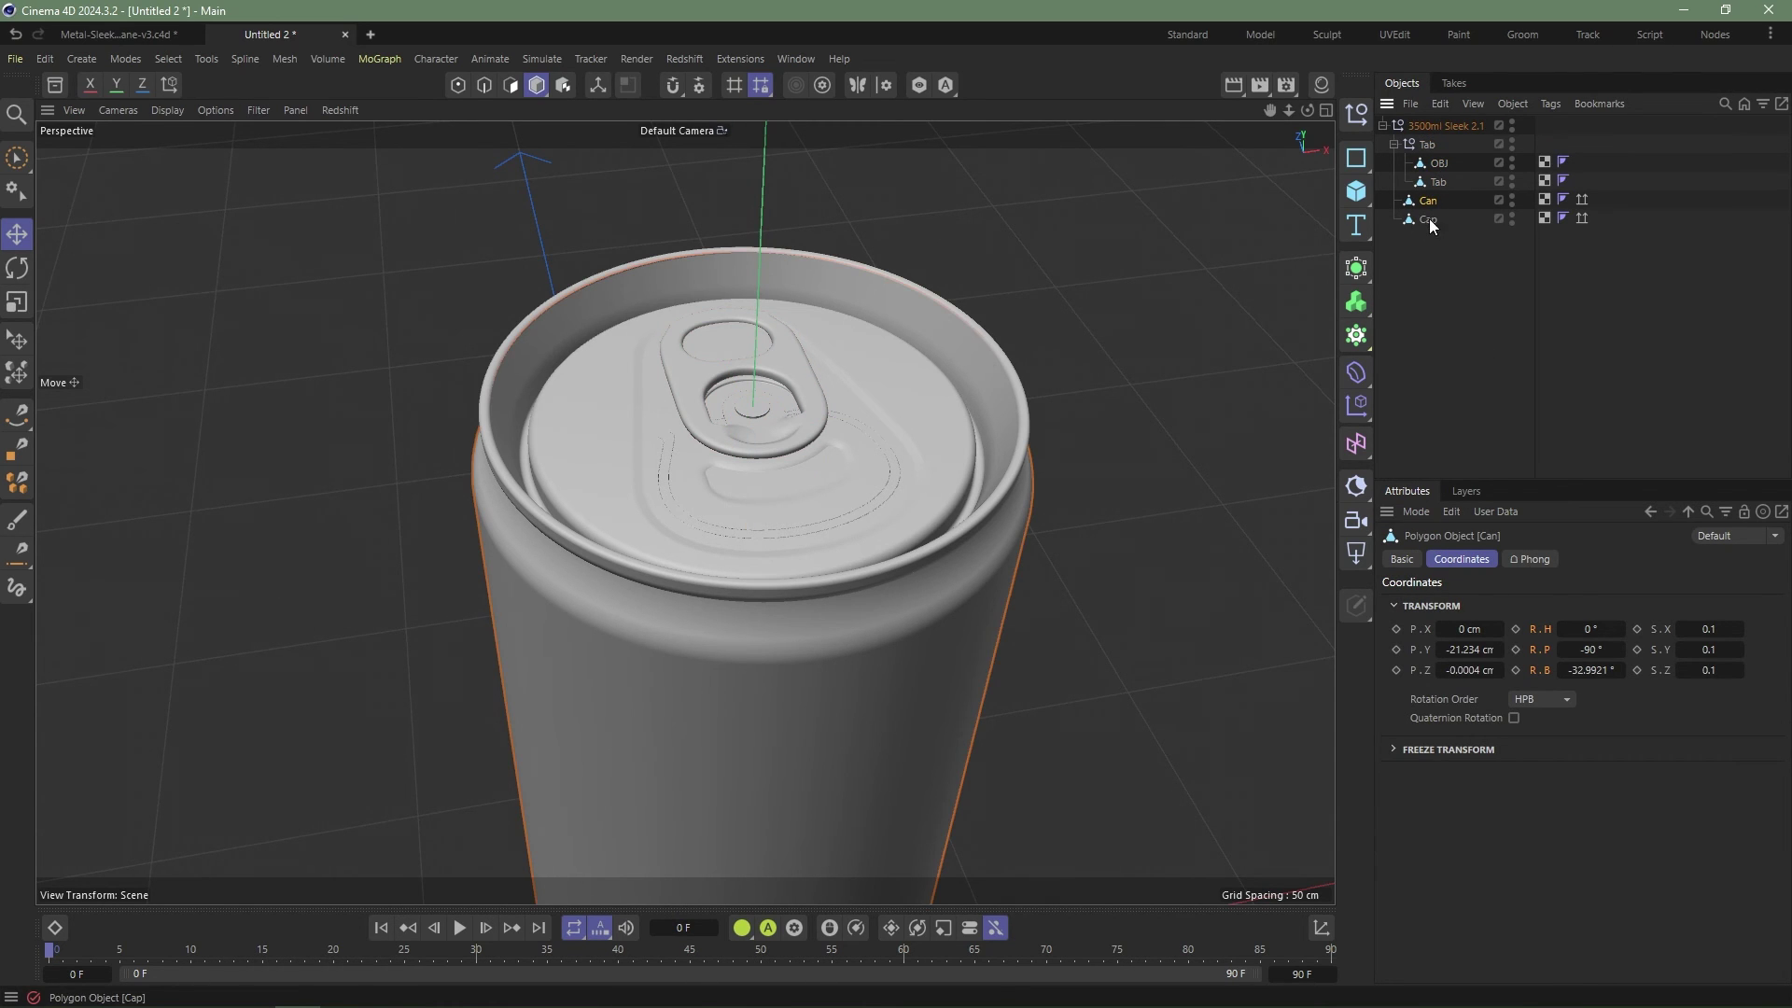
left_click(1428, 219)
scroll(915, 414, "down", 2)
scroll(914, 414, "down", 5)
mouse_move(919, 475)
left_mouse_down()
mouse_move(926, 441)
mouse_move(911, 465)
mouse_move(933, 465)
left_mouse_up()
key("ctrl+z")
left_click(1543, 299)
scroll(1056, 458, "down", 8)
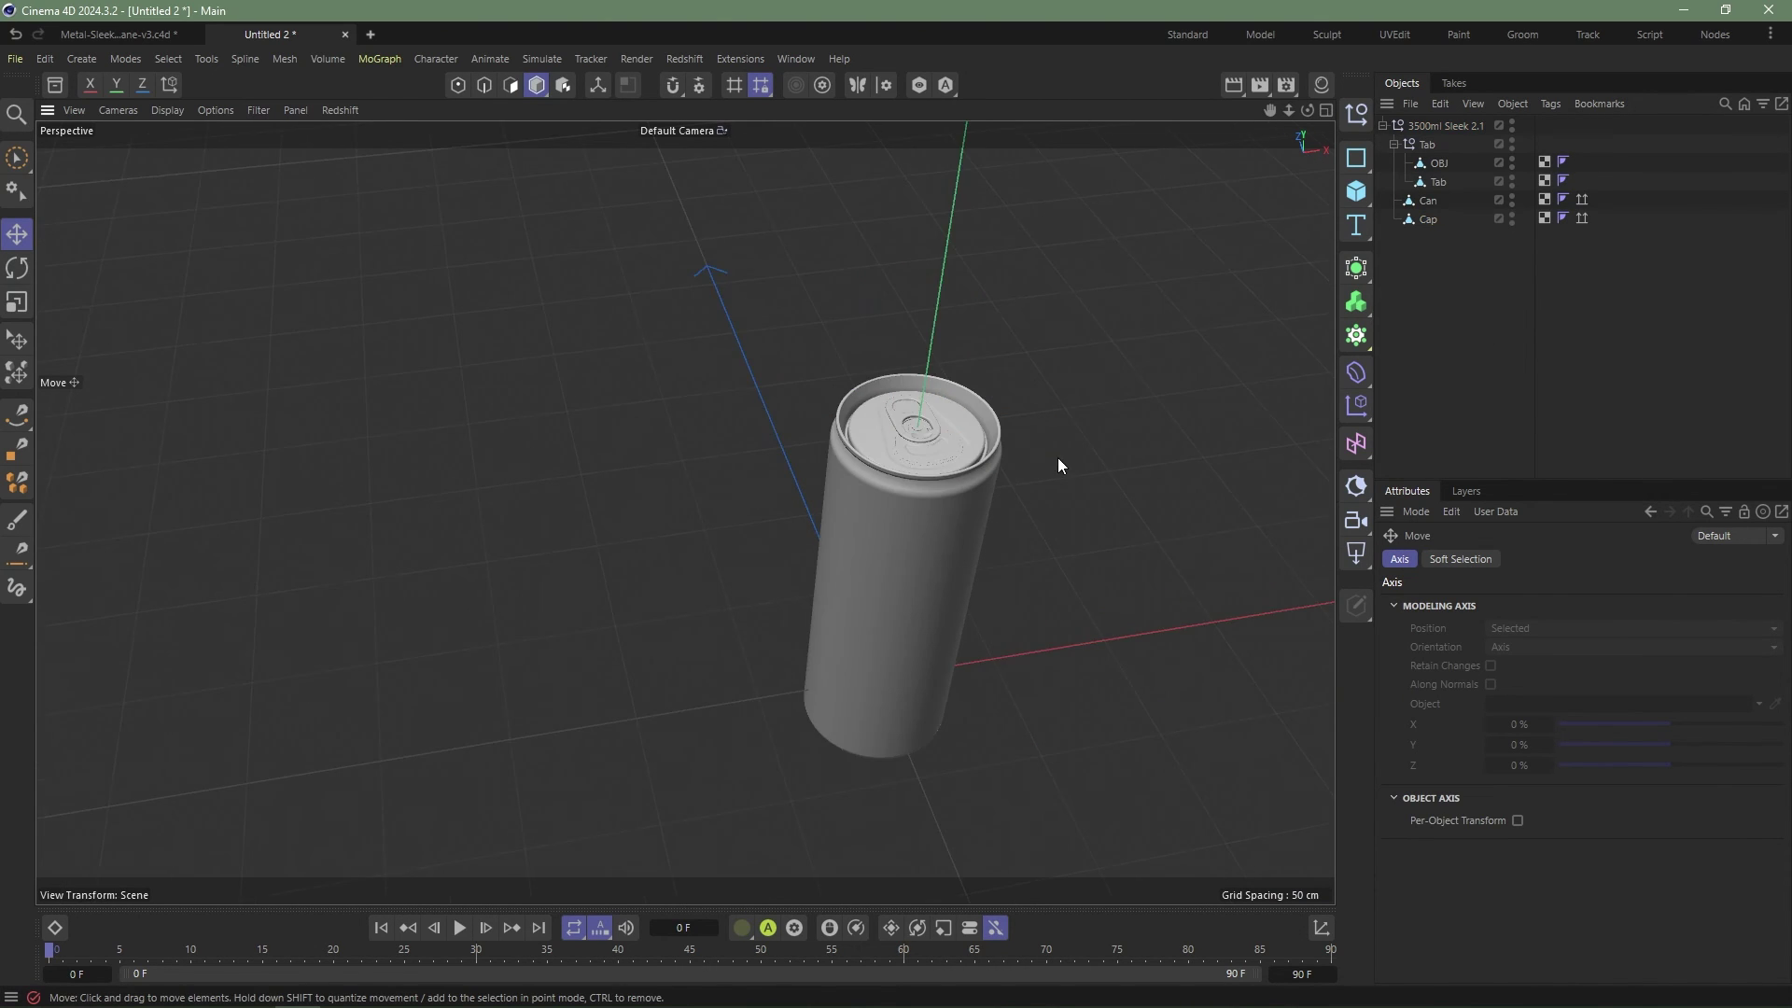
left_click_drag(1167, 523, 848, 567, "alt")
left_click(1355, 192)
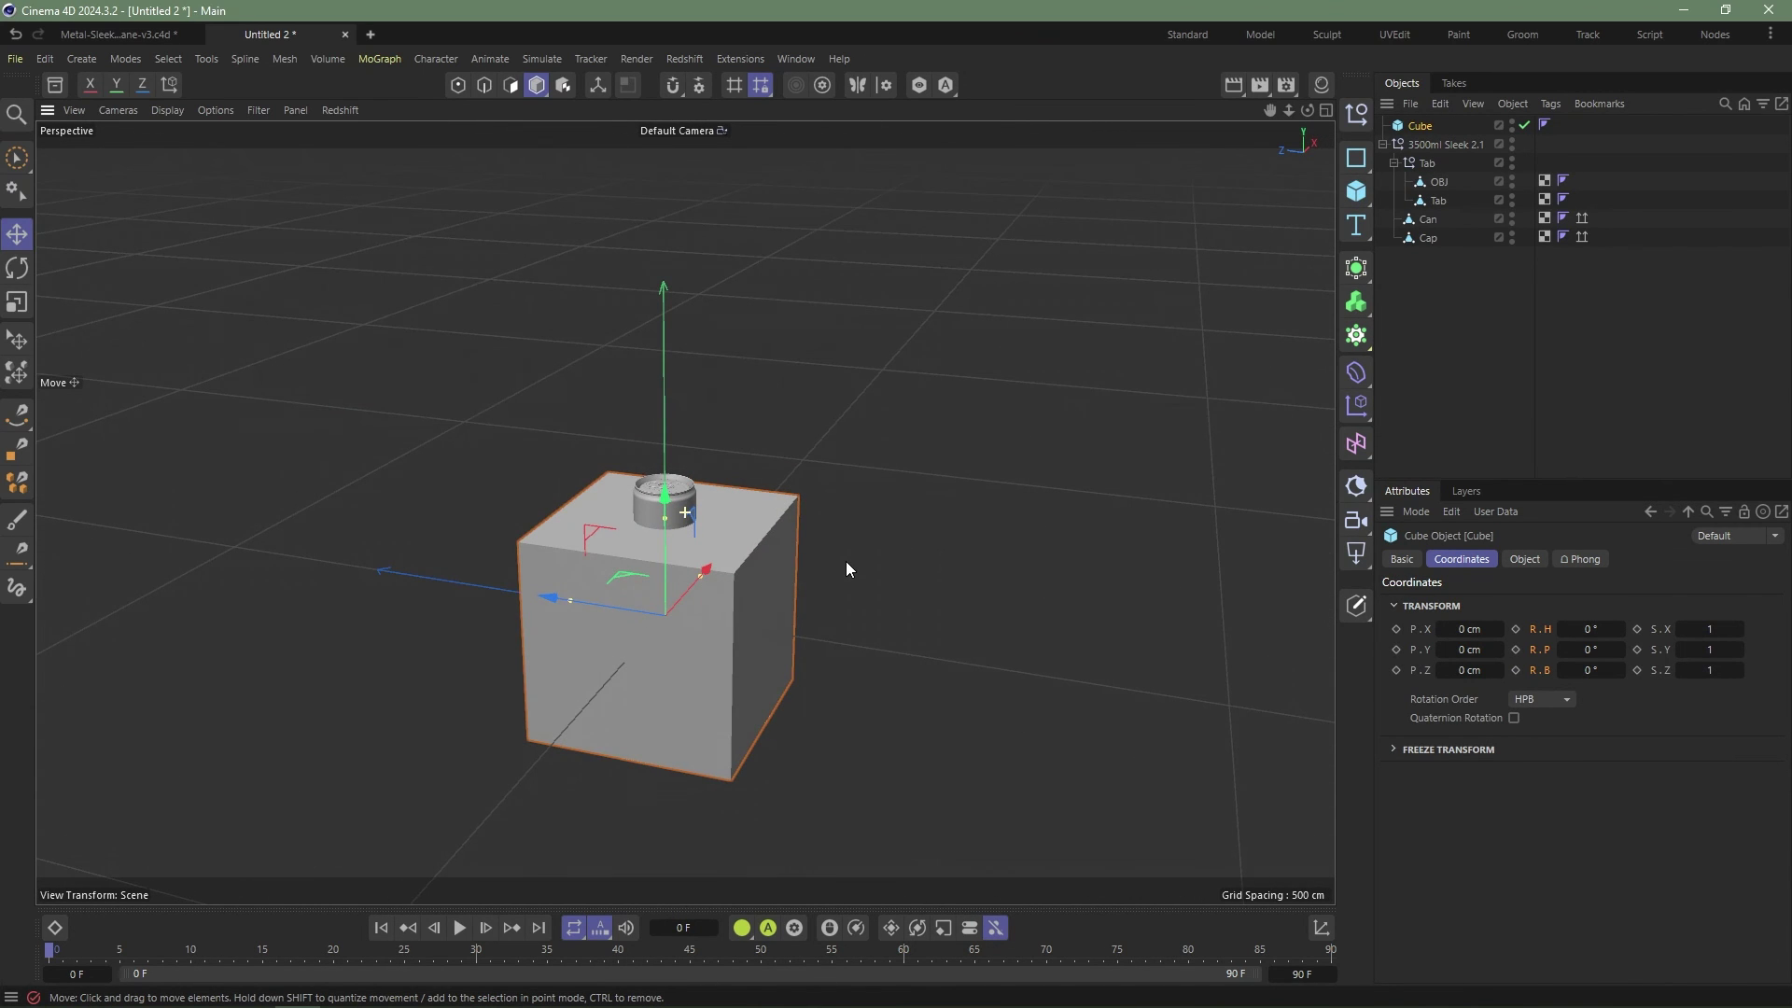
key("Delete")
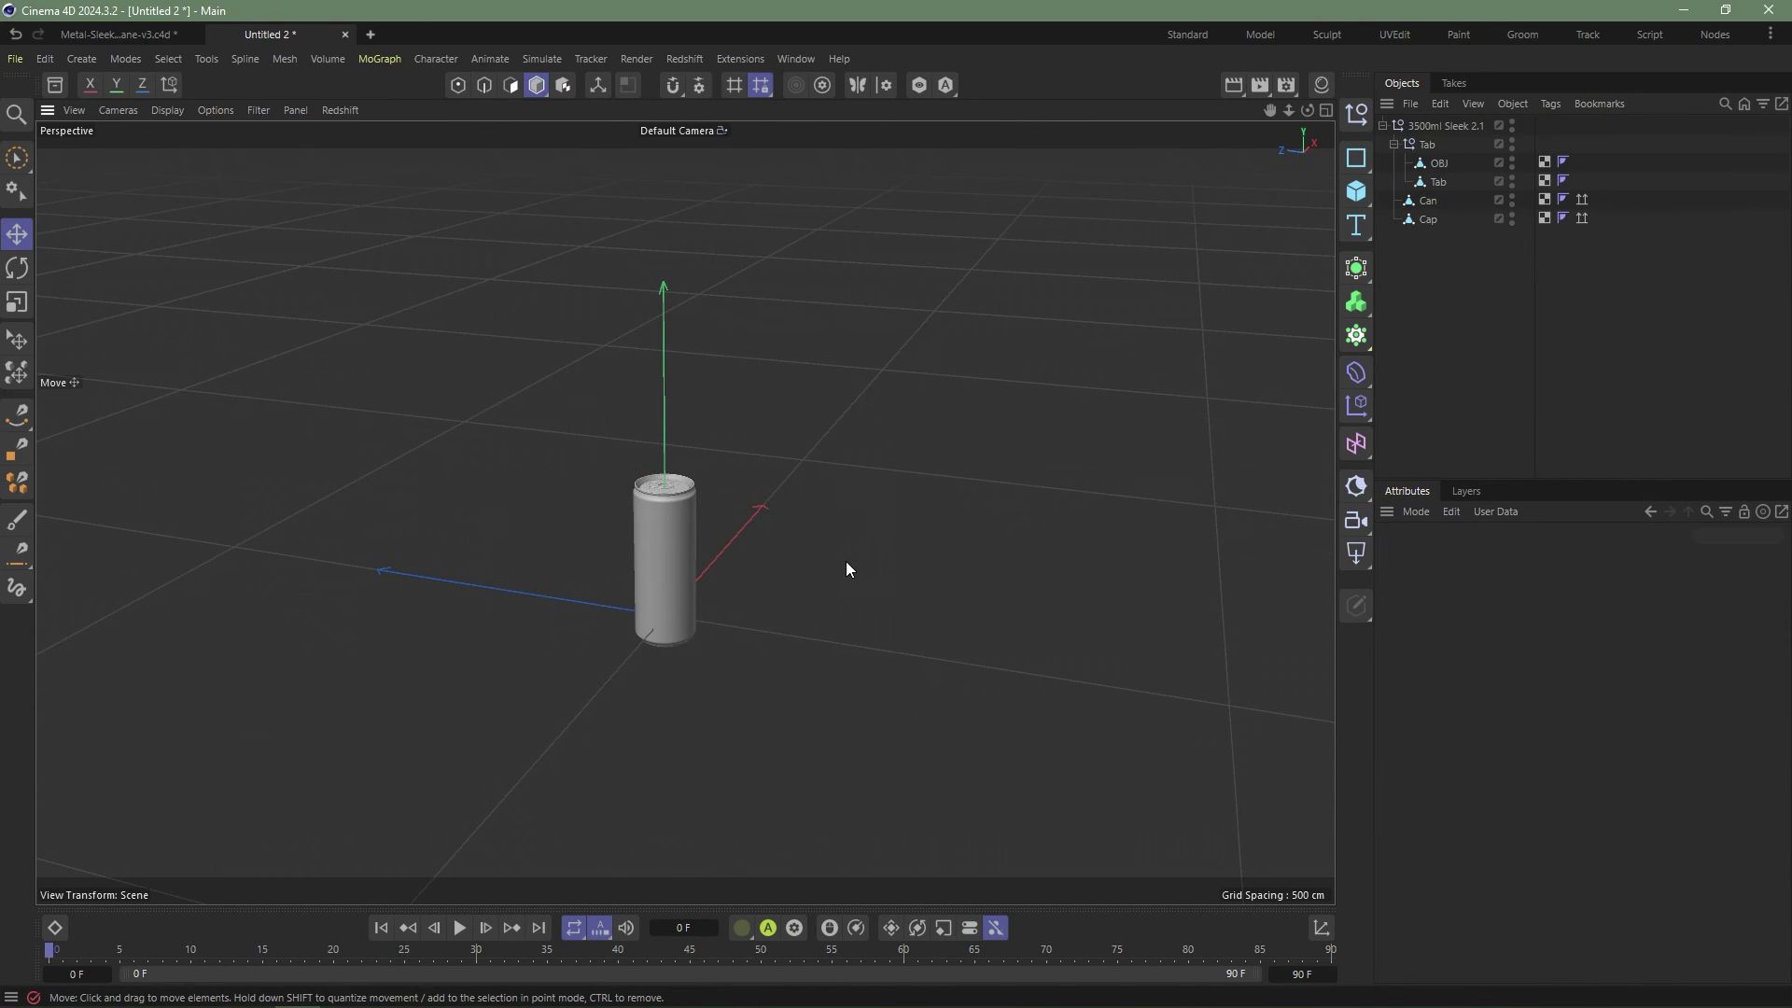
Step: Add a Figure primitive to the scene as a human-scale reference beside the can
left_click(1358, 192)
left_click(1439, 360)
left_click_drag(704, 522, 1090, 513, "alt")
Step: Scale the complete 3500ml Sleek 2.1 can hierarchy down and move it to the figure's outstretched hand
left_click(1430, 146)
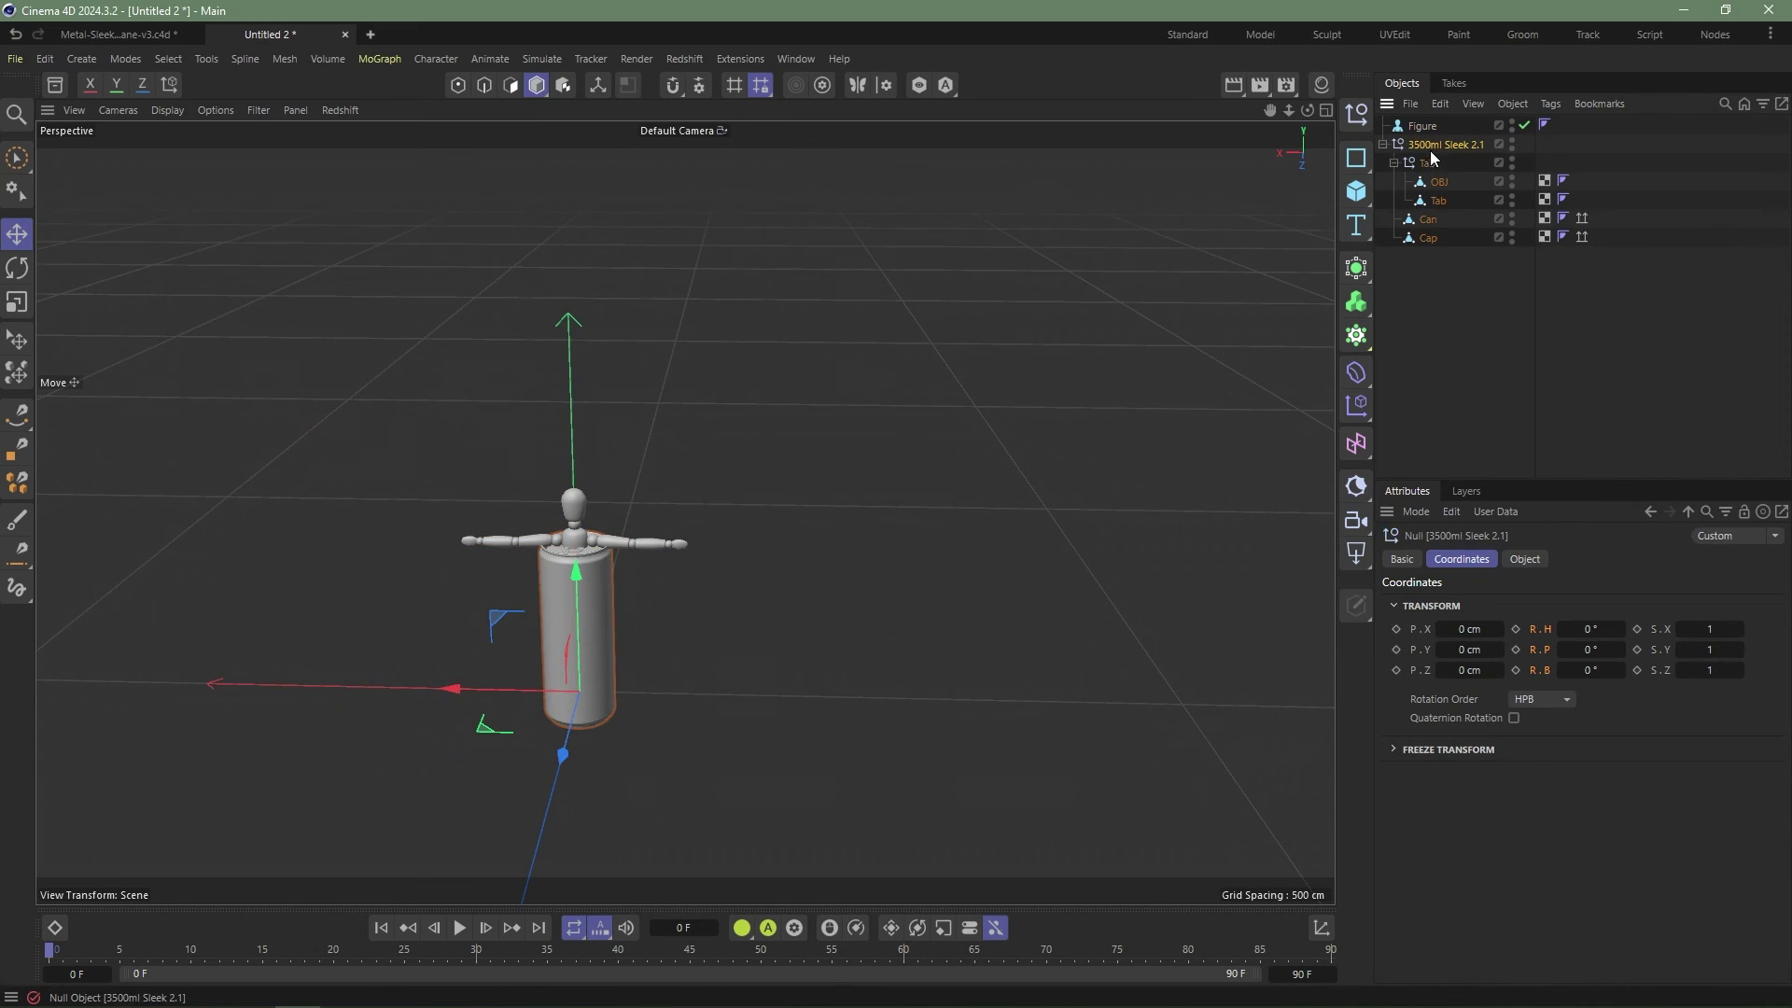
key("e")
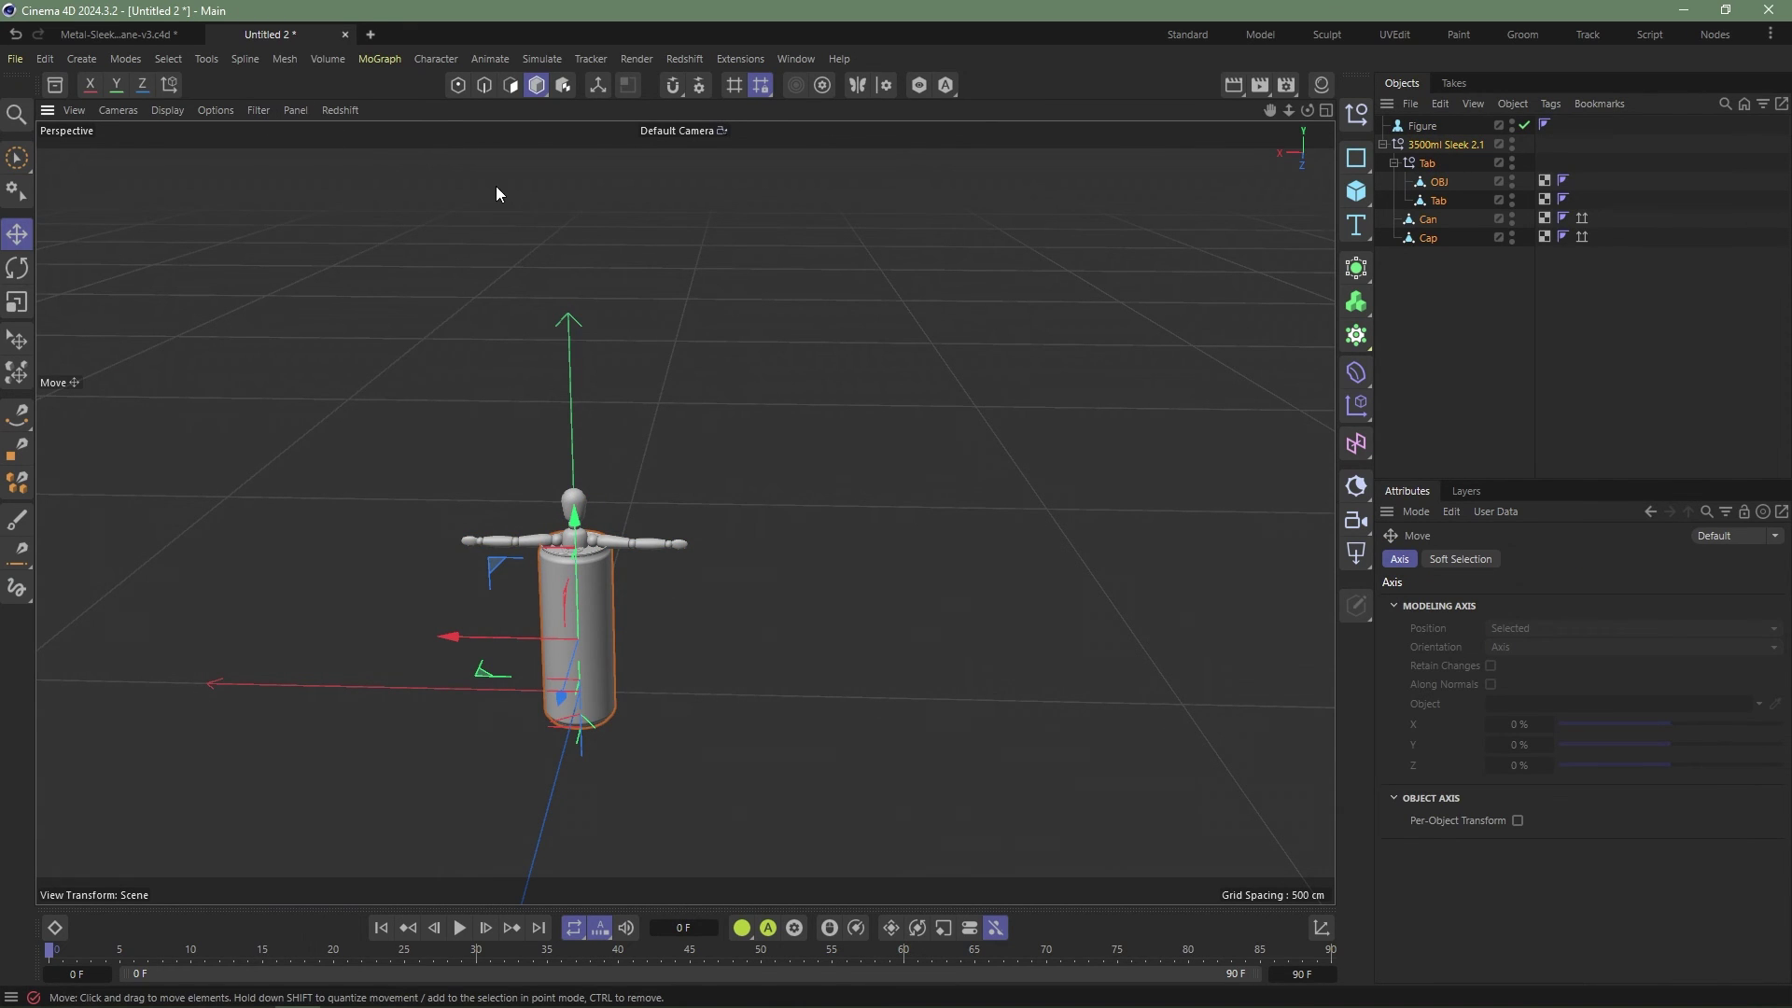
key("t")
left_click_drag(843, 345, 424, 706)
key("space")
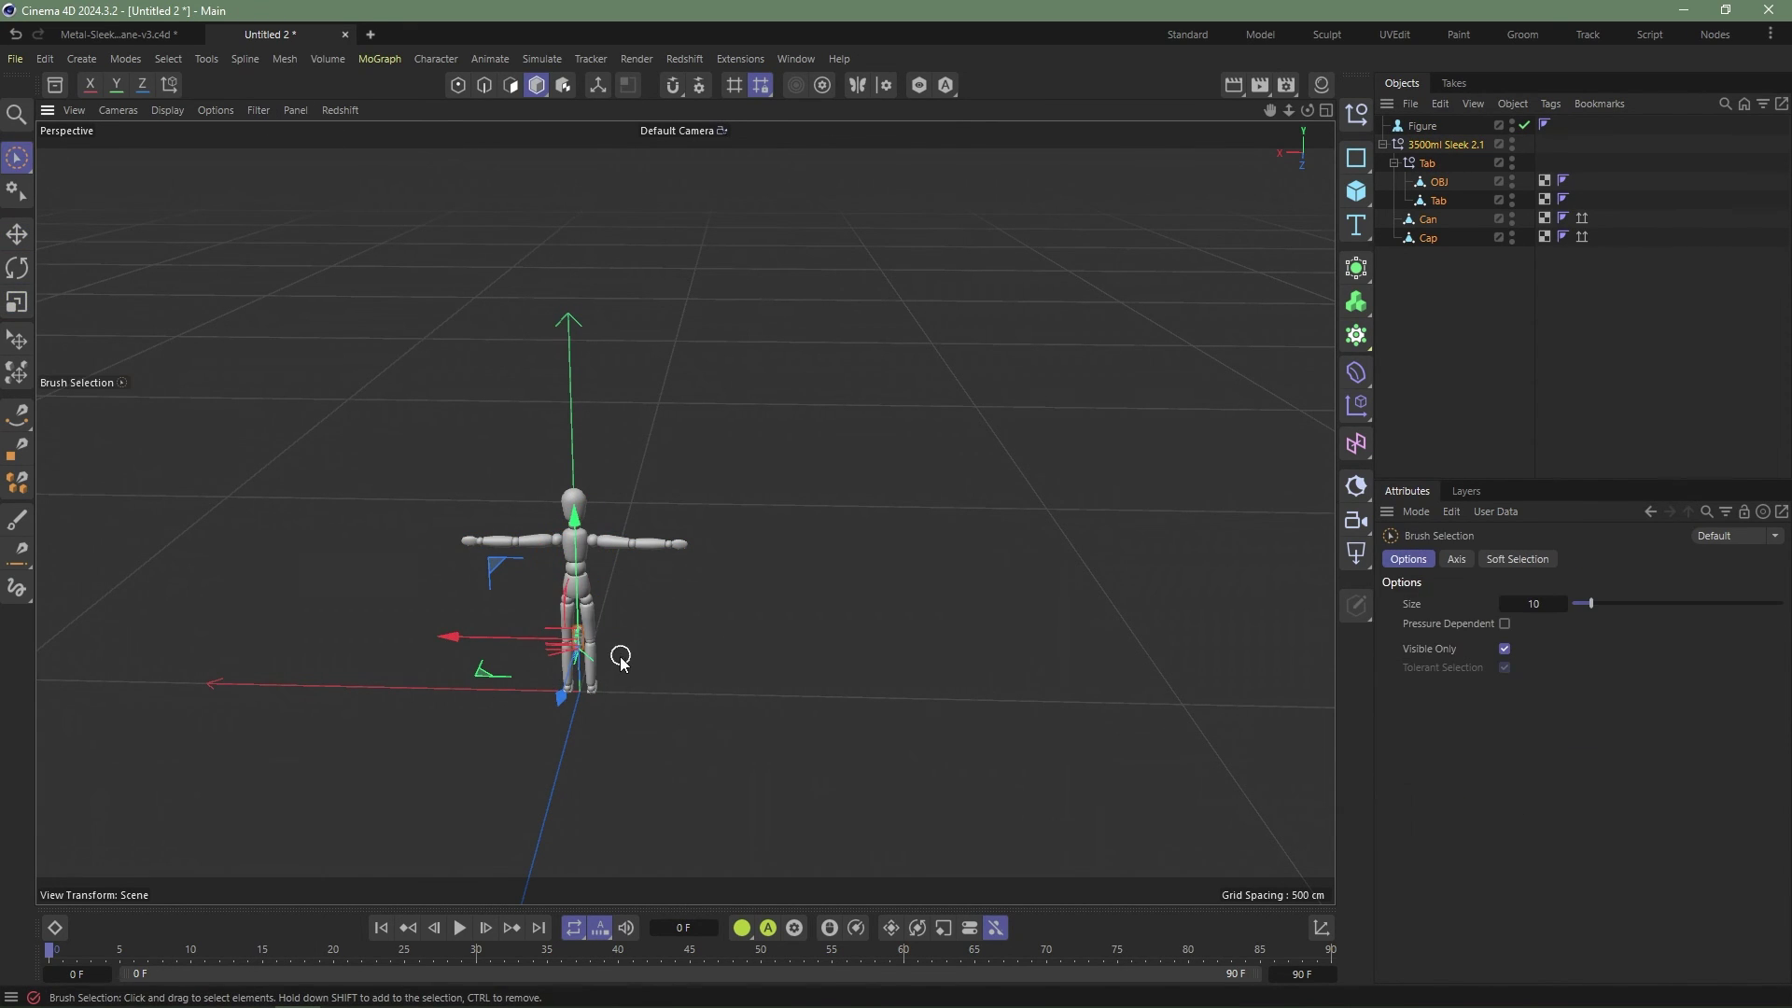
mouse_move(583, 590)
left_mouse_down()
mouse_move(584, 492)
mouse_move(618, 534)
left_mouse_up()
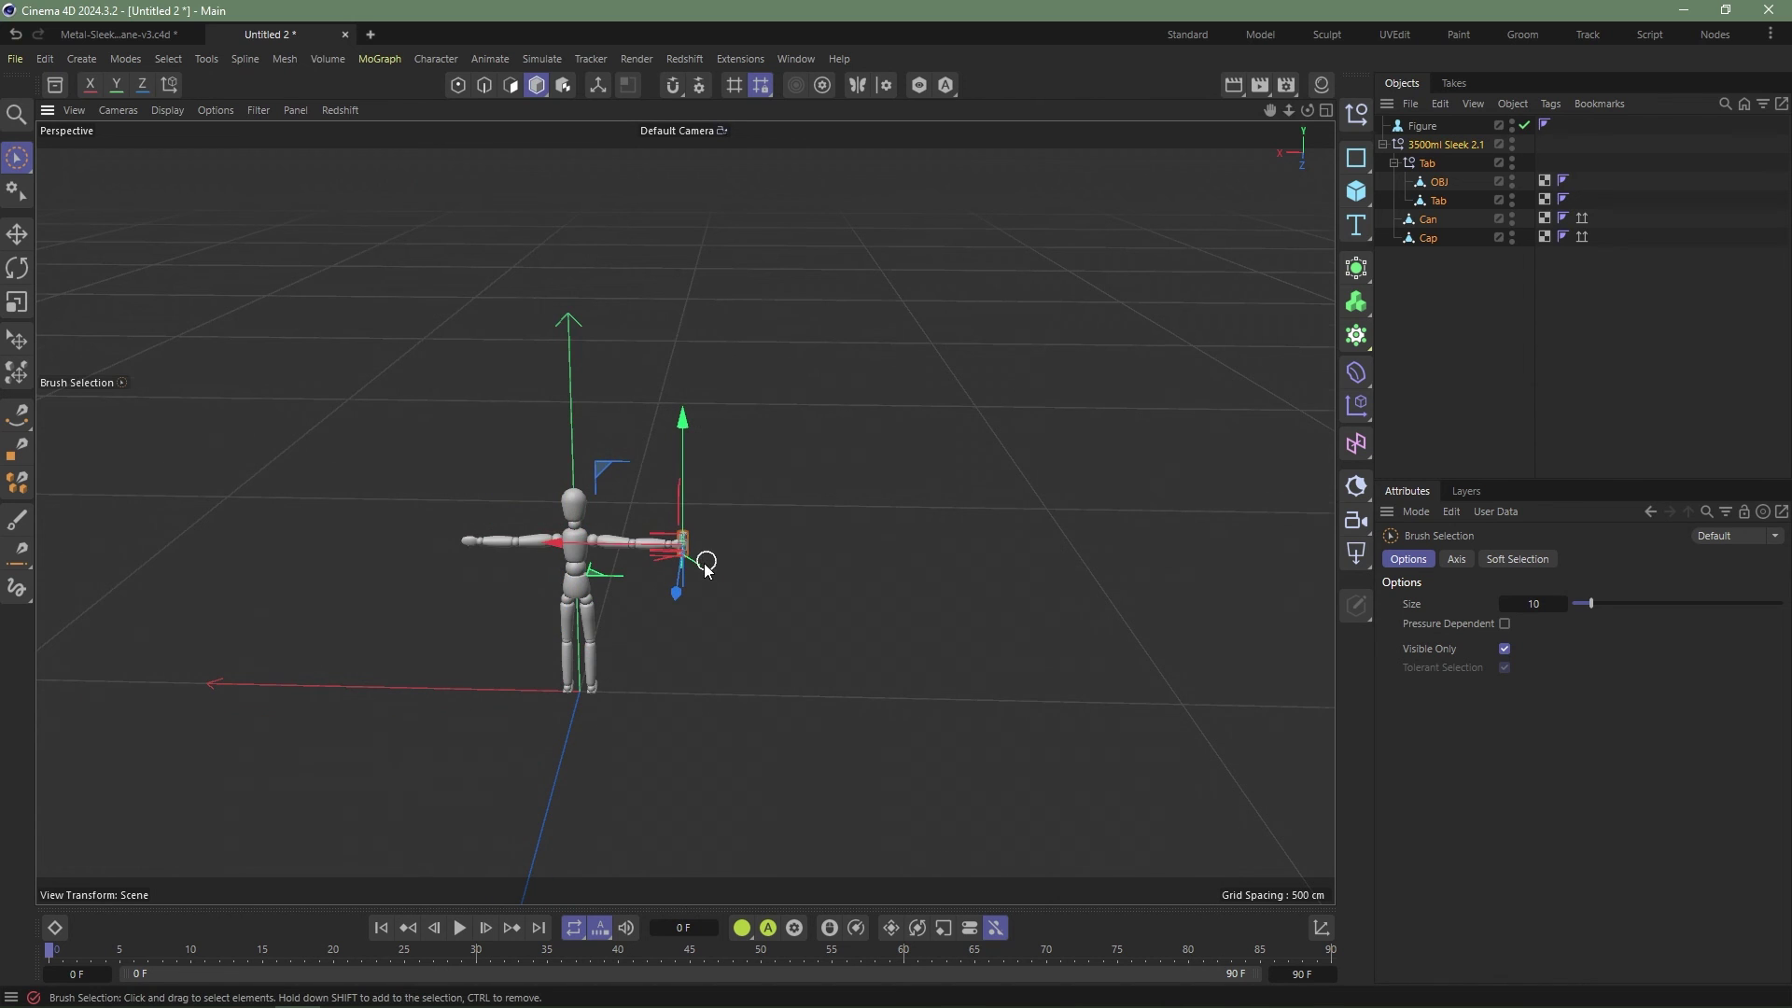
Step: Scale the can at the figure's hand down further to about 68% so it fits the hand
scroll(700, 560, "up", 5)
key("t")
left_click_drag(803, 495, 635, 616)
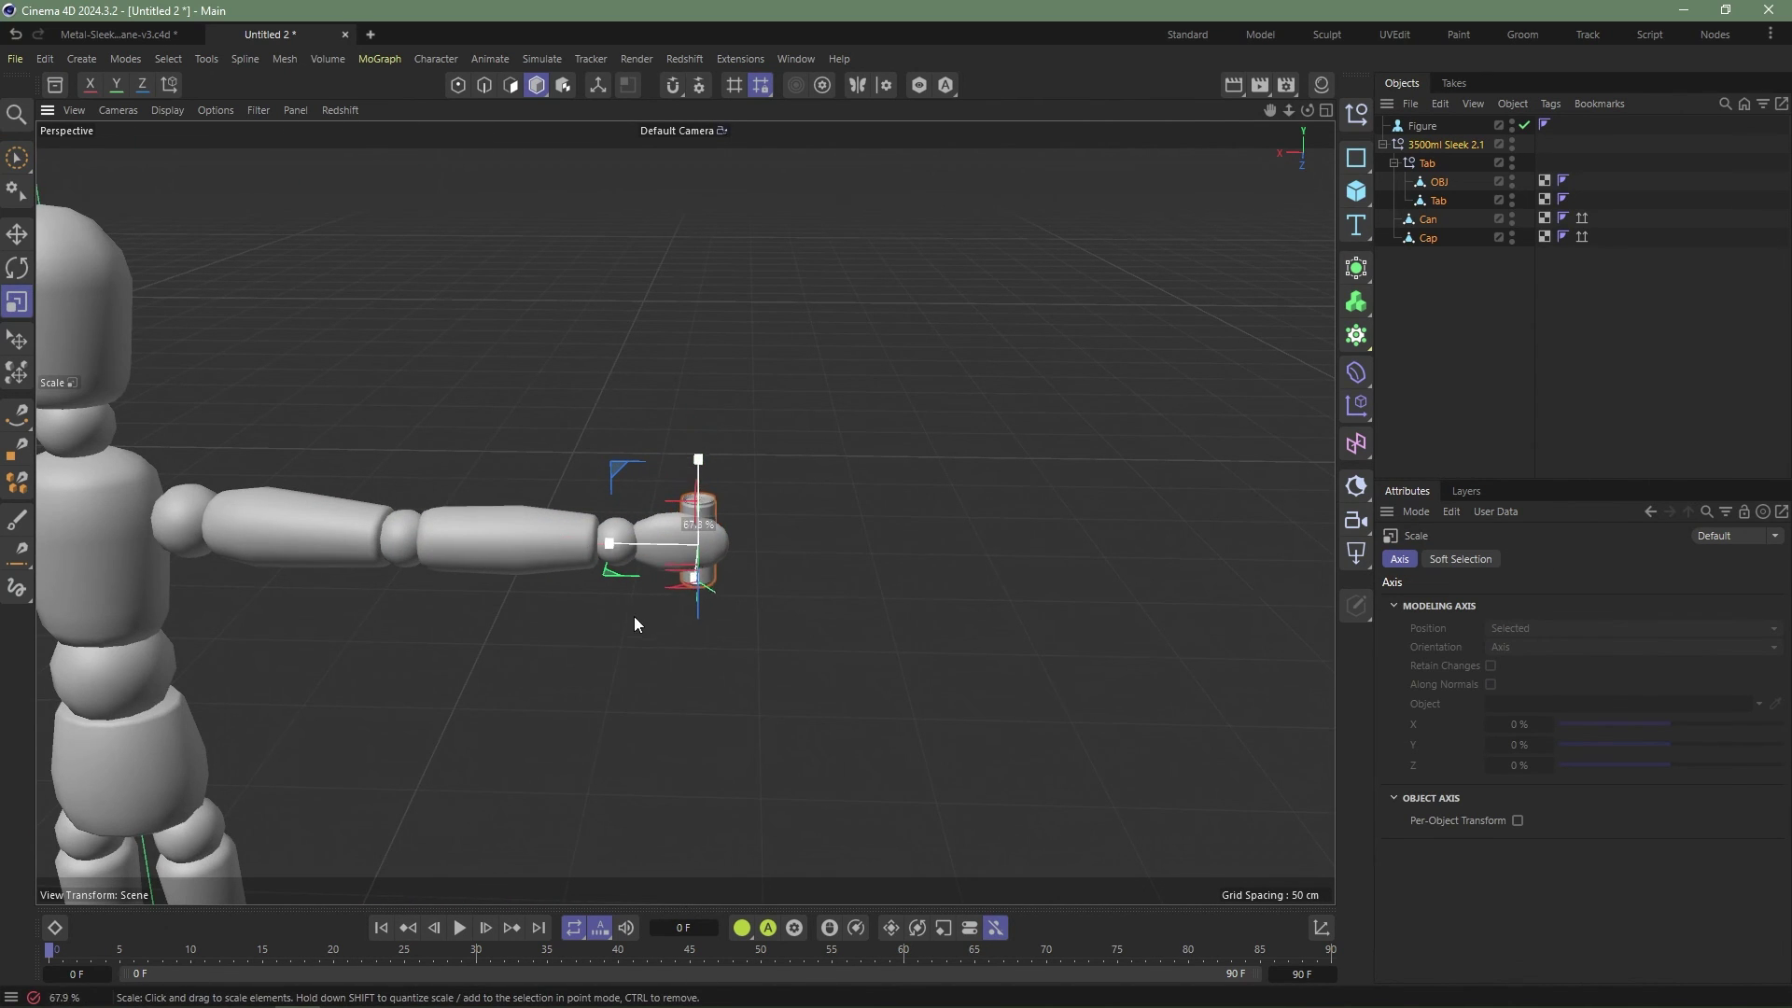
scroll(720, 536, "up", 6)
left_click_drag(789, 502, 241, 574, "alt")
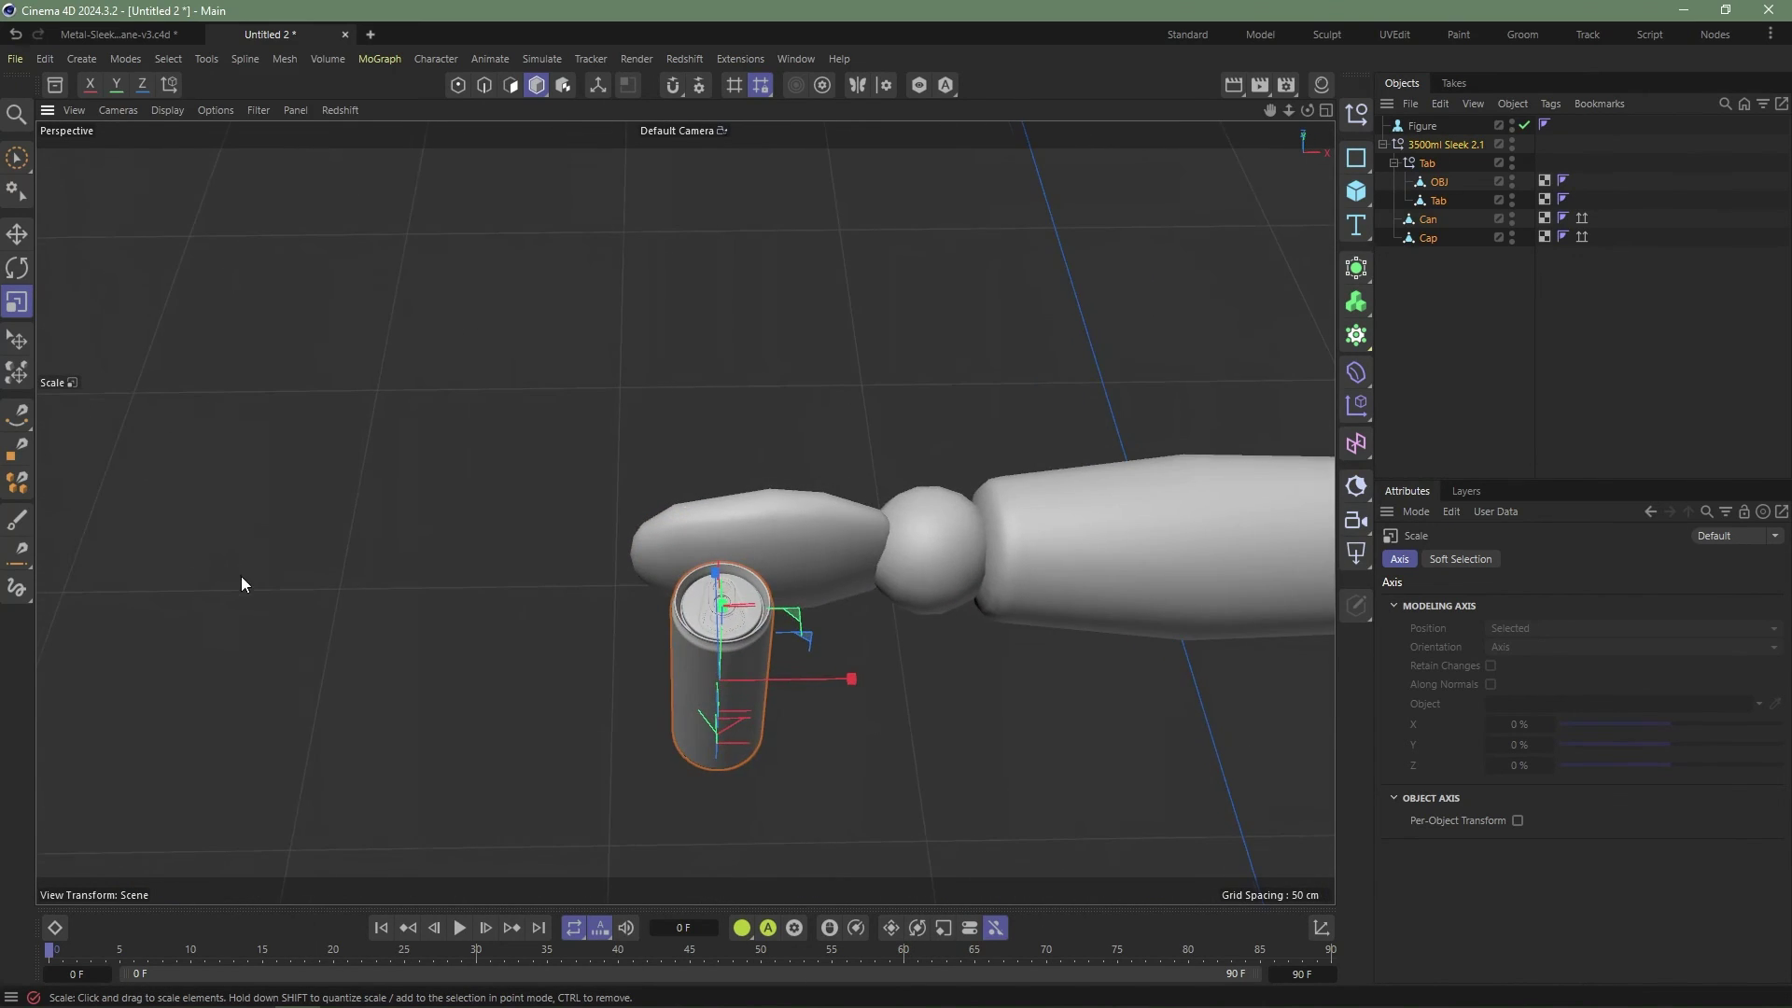
Step: Show the shaded model with wireframe lines and examine the cap's mesh density around the score lines and tab
scroll(734, 640, "up", 10)
scroll(776, 589, "up", 5)
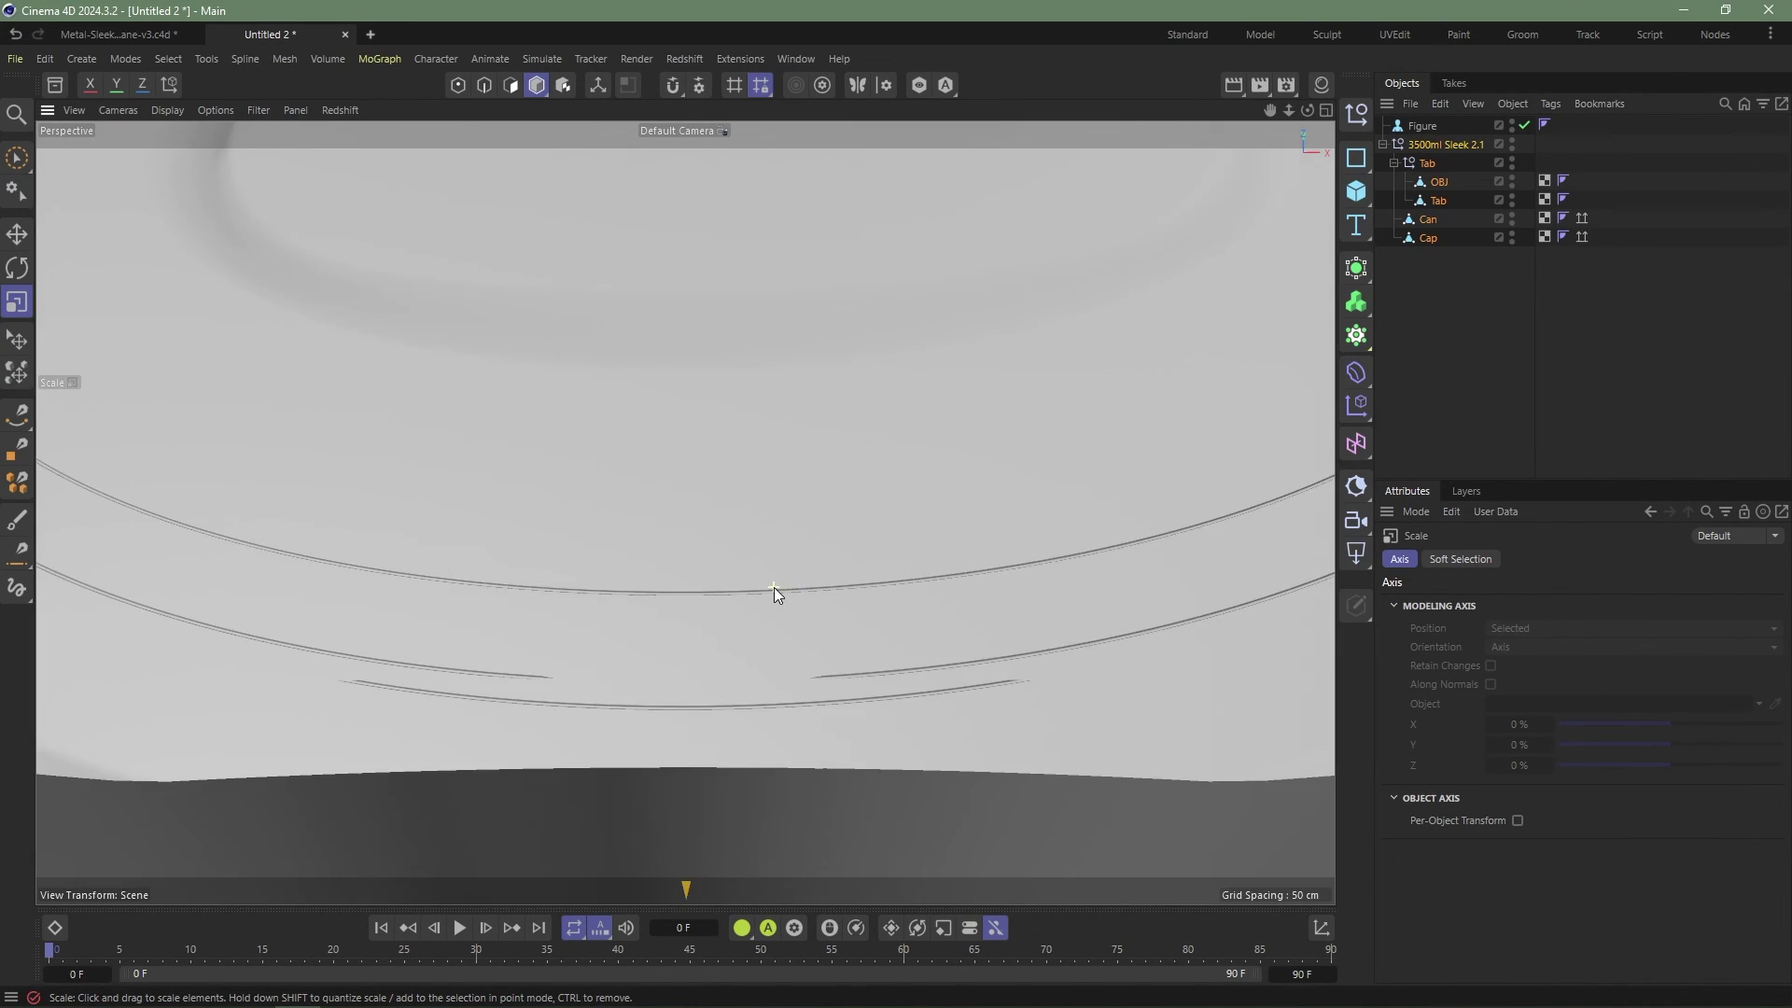
scroll(776, 589, "down", 6)
key("n")
key("b")
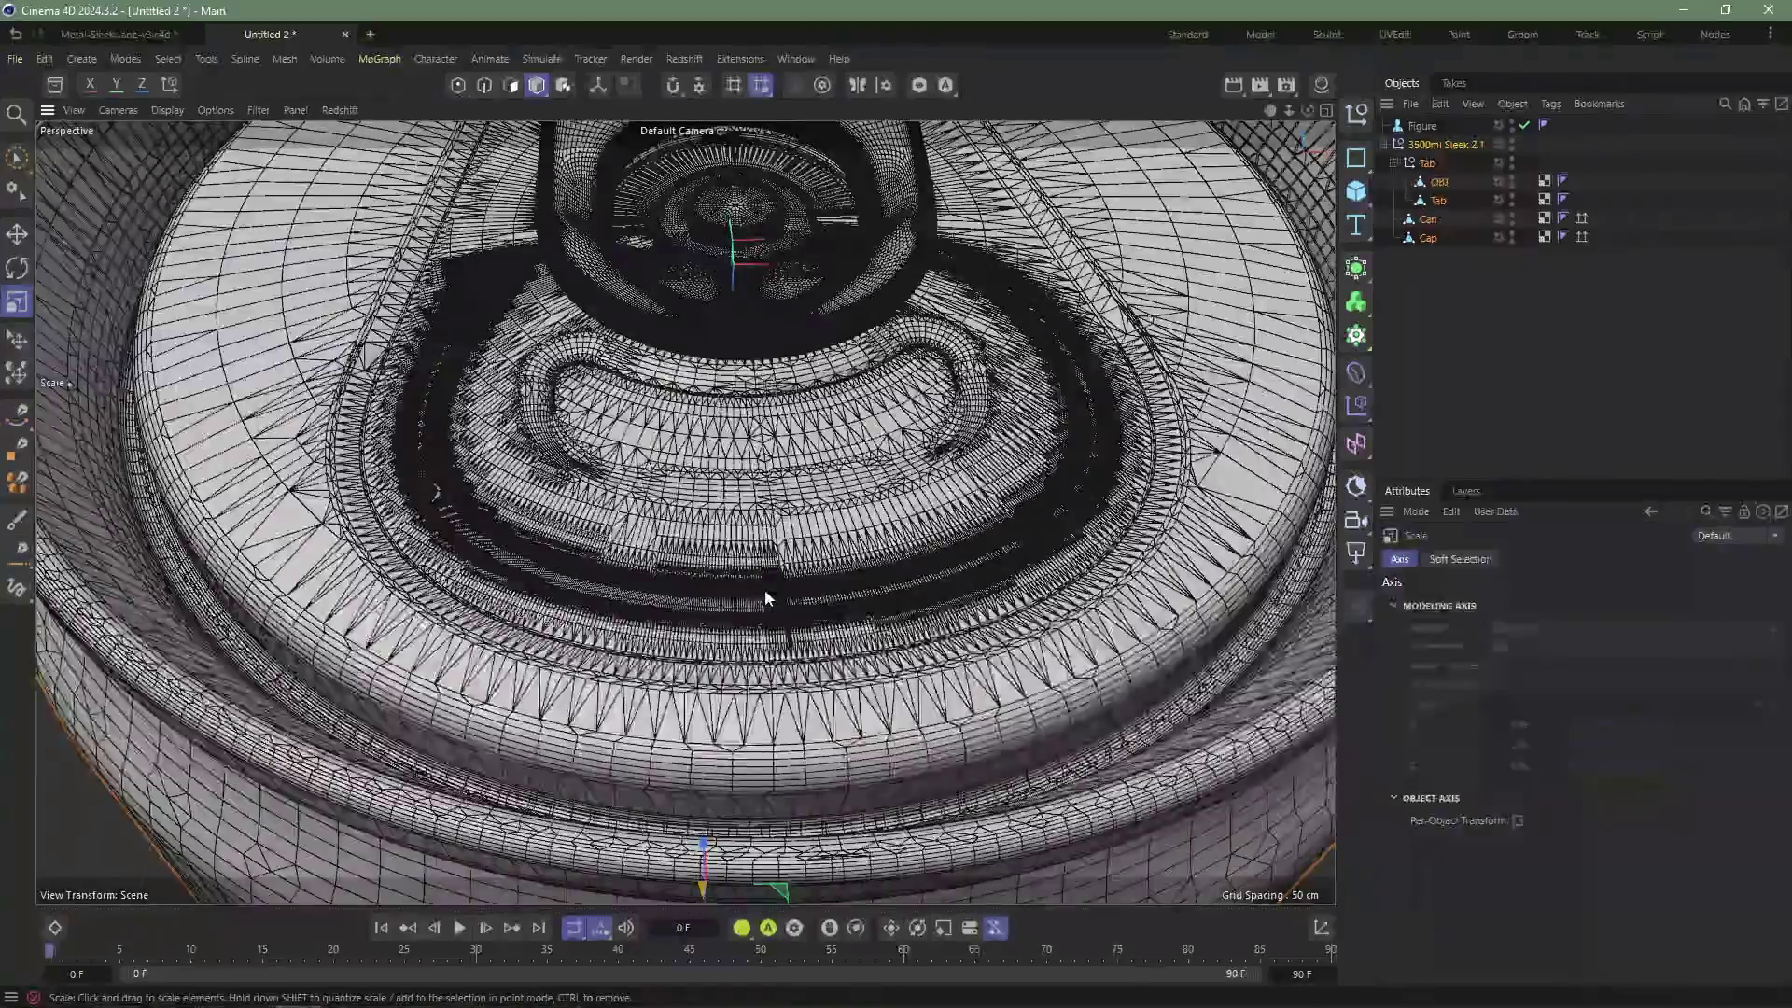
scroll(717, 574, "up", 8)
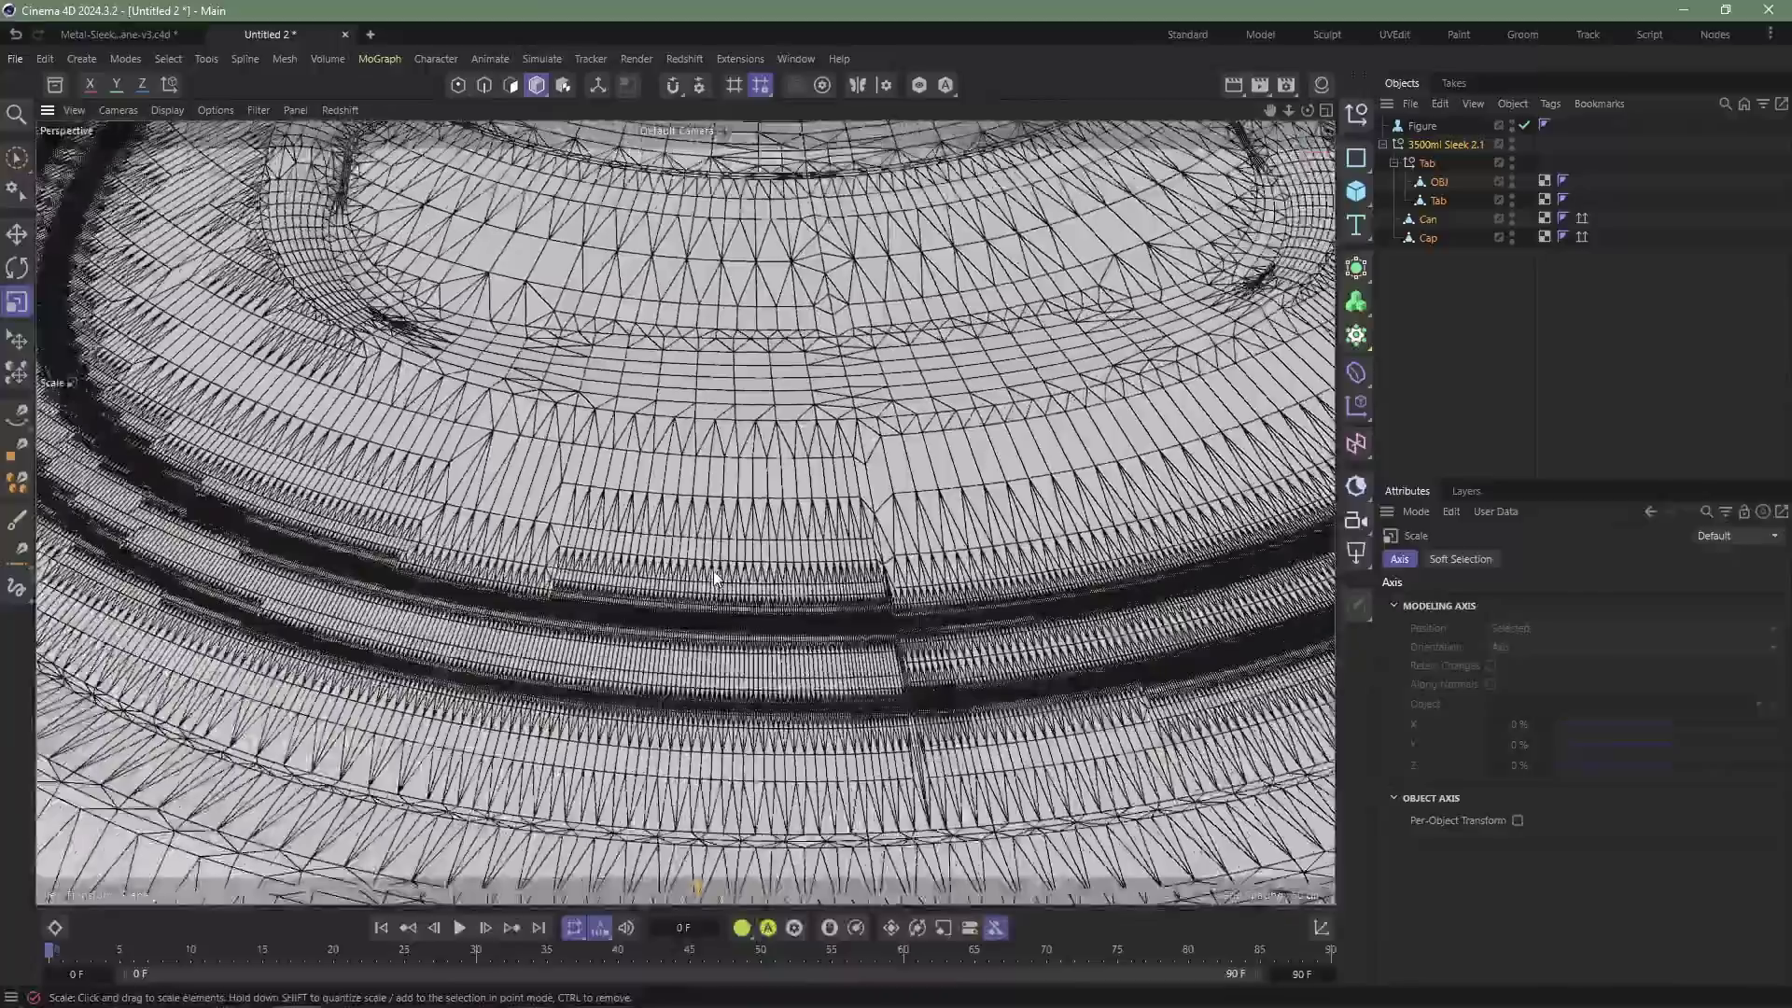
scroll(715, 571, "up", 1)
left_click(569, 564)
left_click_drag(569, 564, 243, 524, "alt")
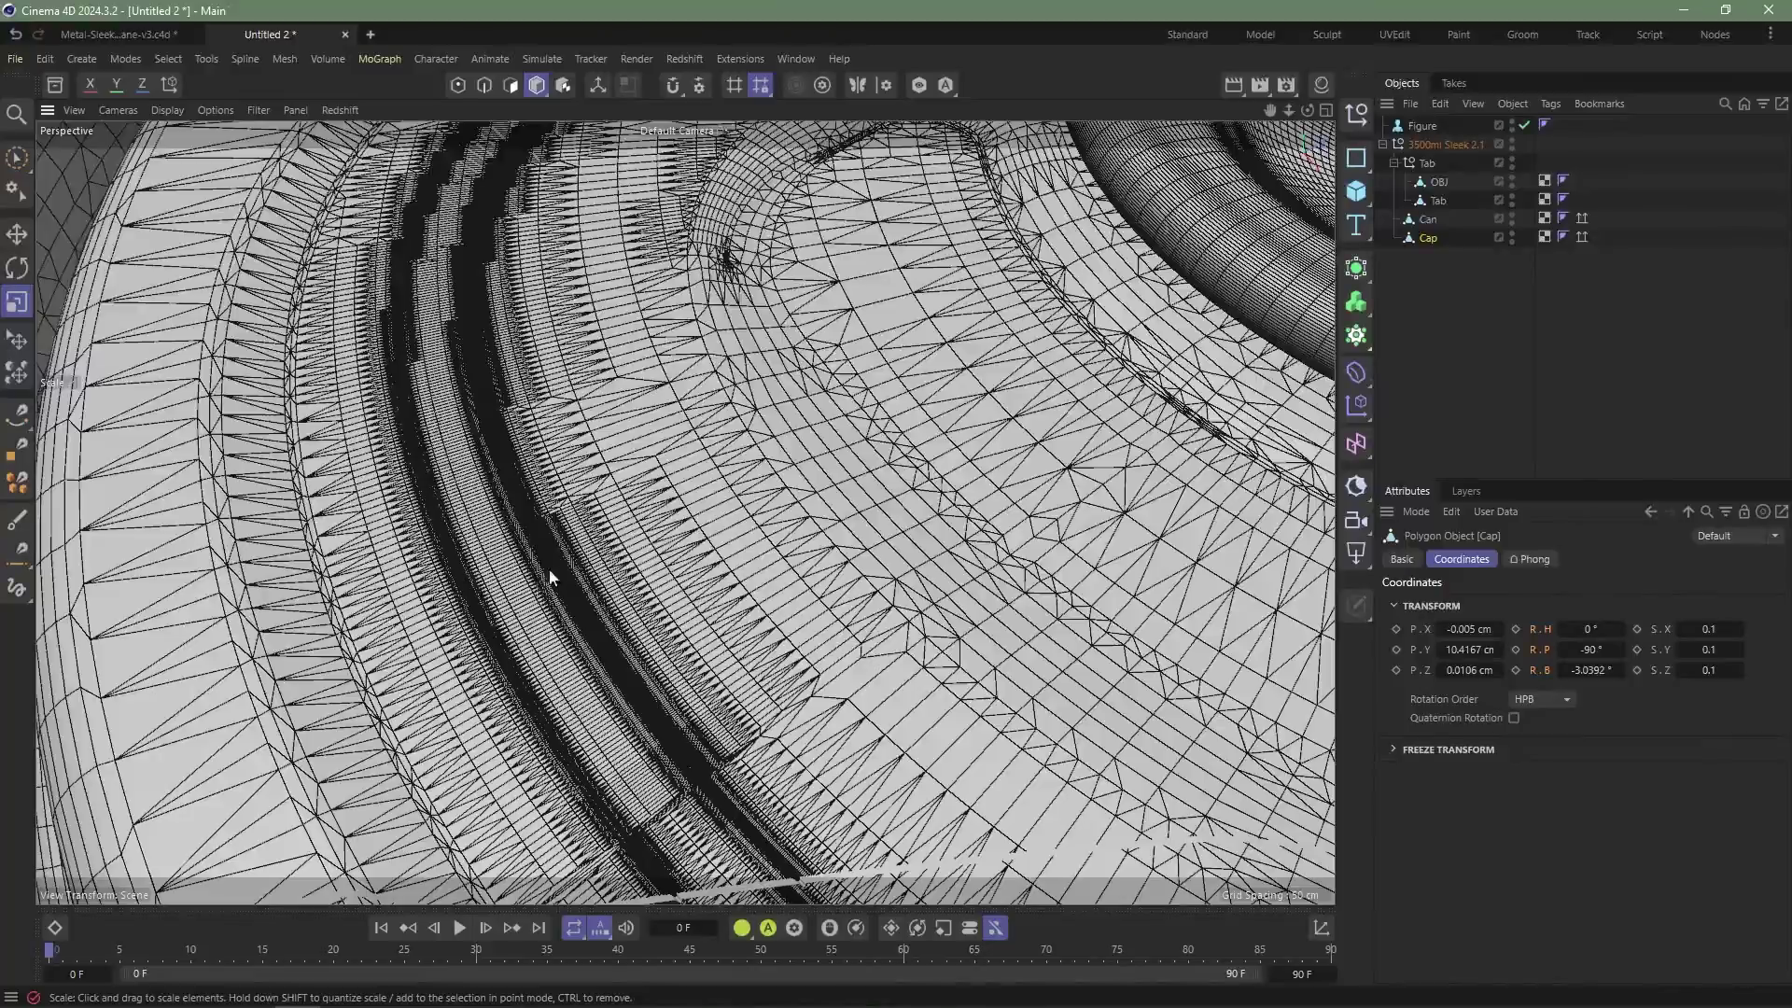
scroll(563, 570, "up", 4)
scroll(564, 571, "down", 6)
scroll(486, 562, "down", 2)
scroll(486, 561, "up", 4)
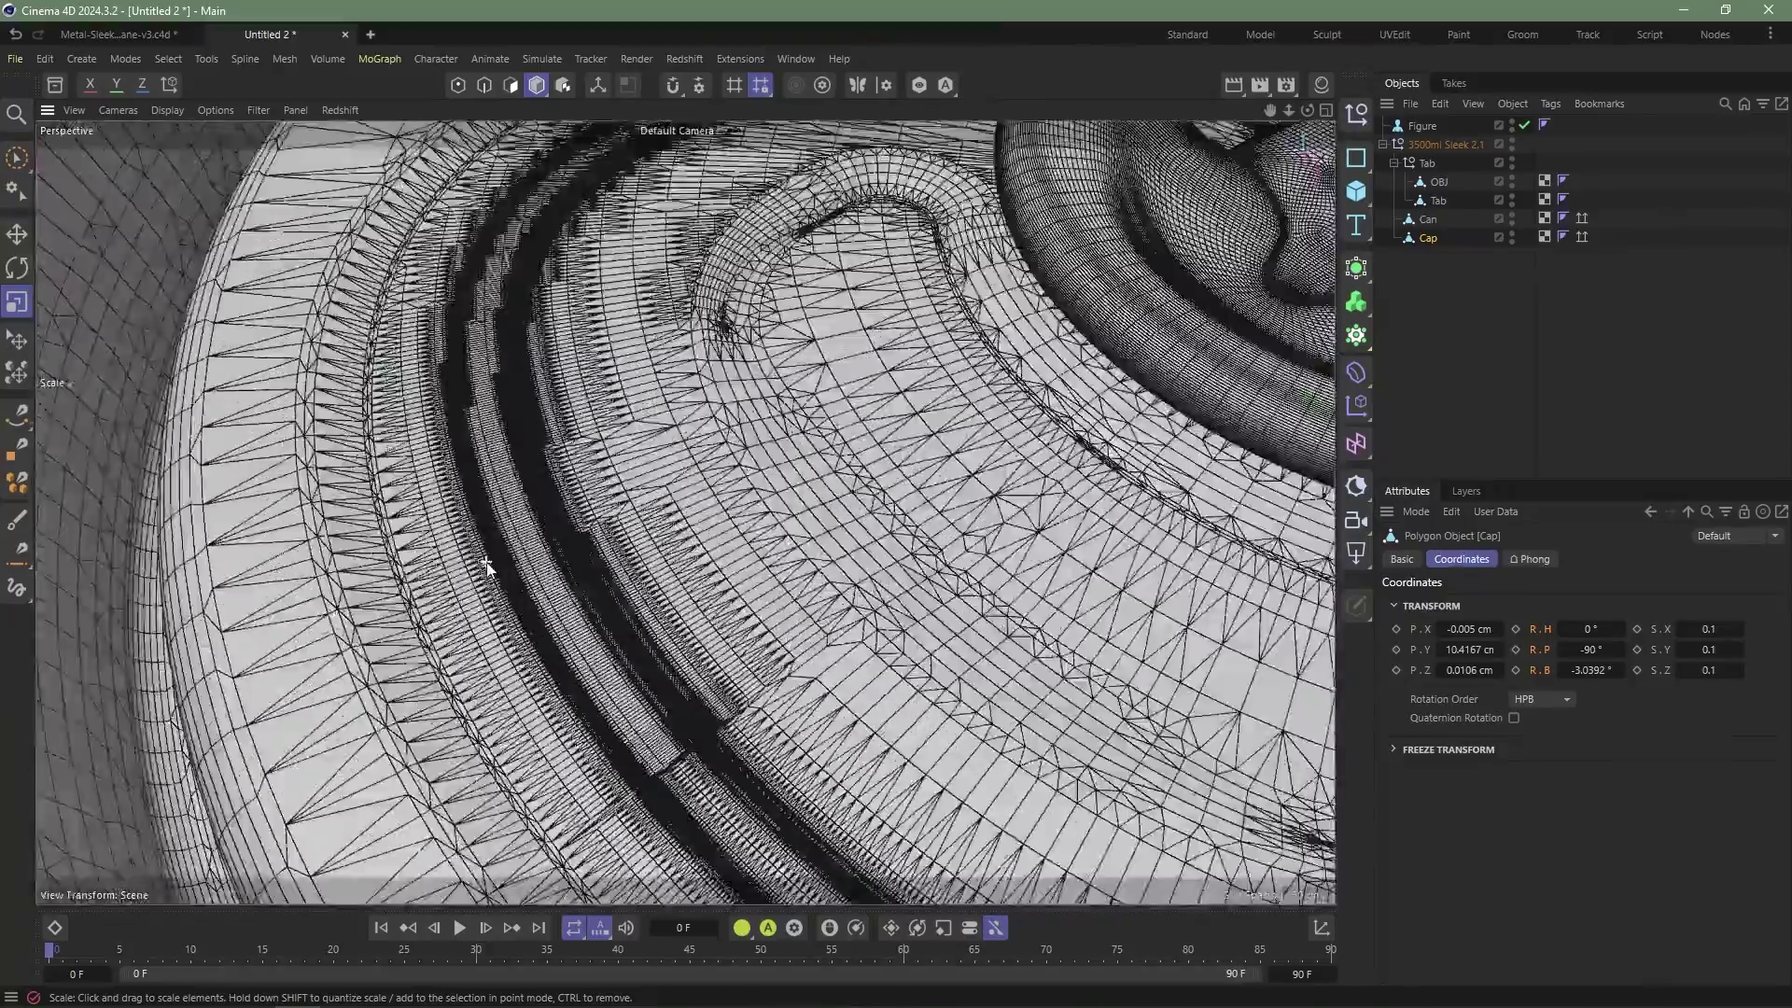
mouse_move(487, 562)
left_mouse_down("alt")
mouse_move(500, 494)
mouse_move(481, 555)
mouse_move(322, 549)
mouse_move(572, 534)
left_mouse_up("alt")
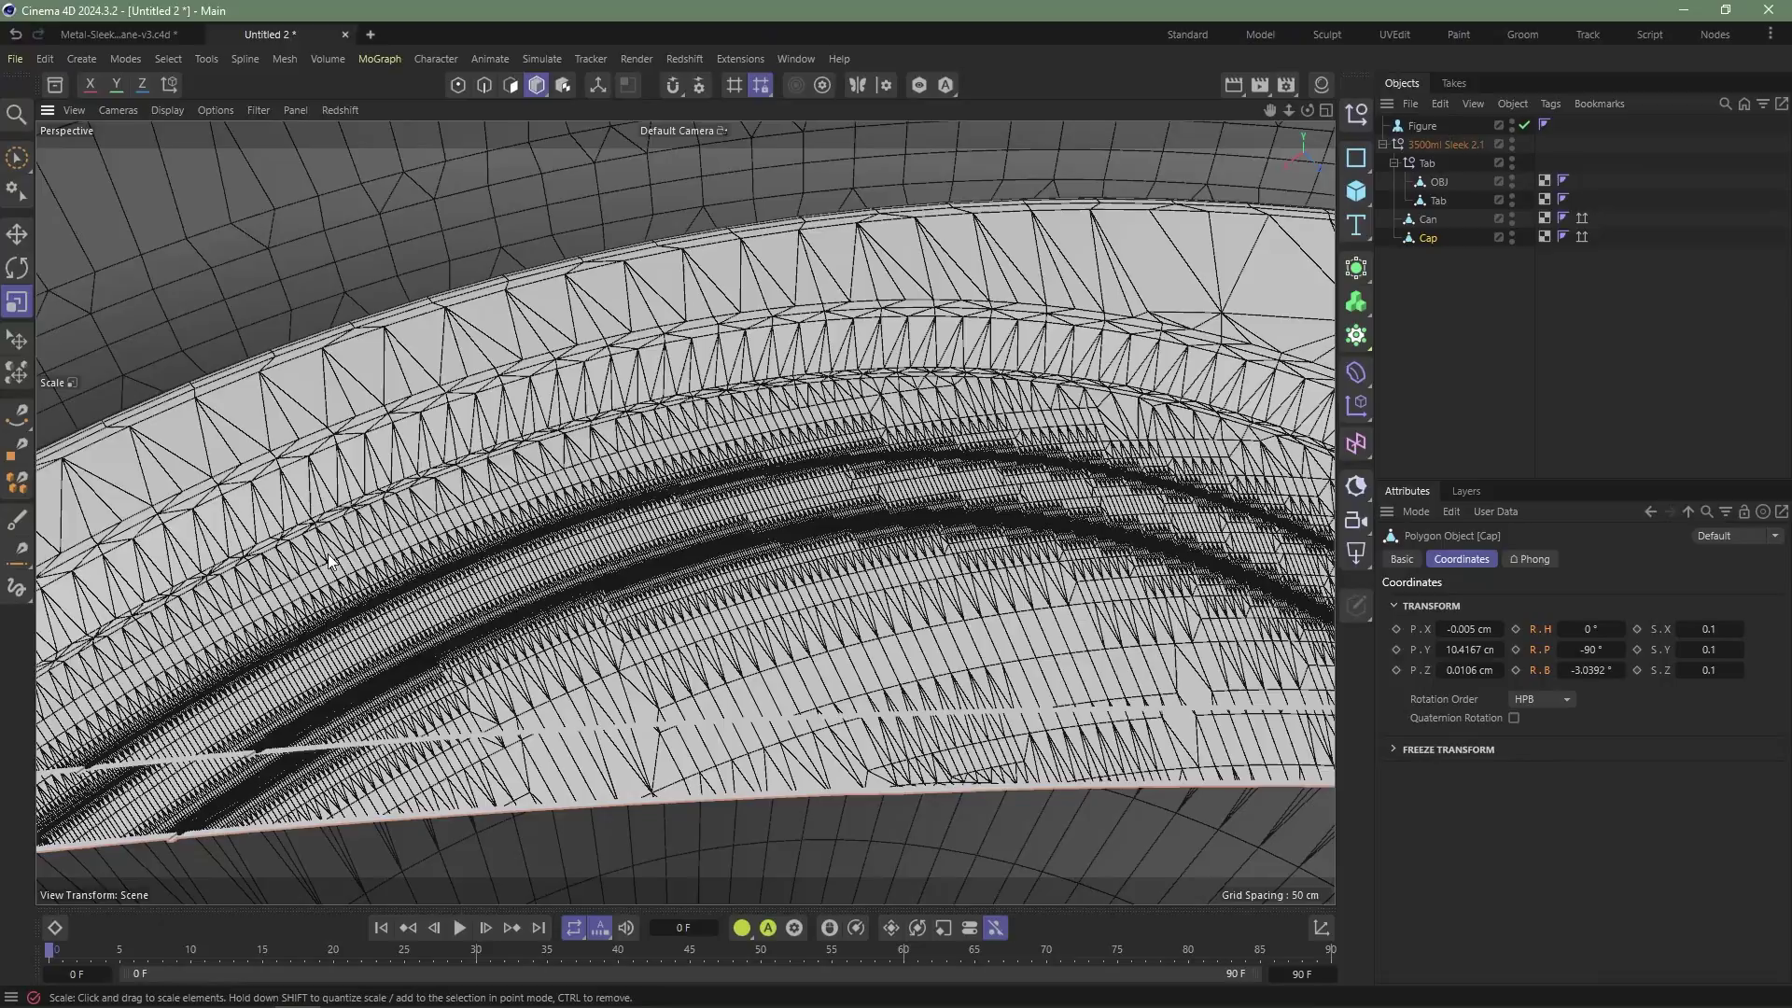
left_click_drag(403, 608, 1021, 596, "alt")
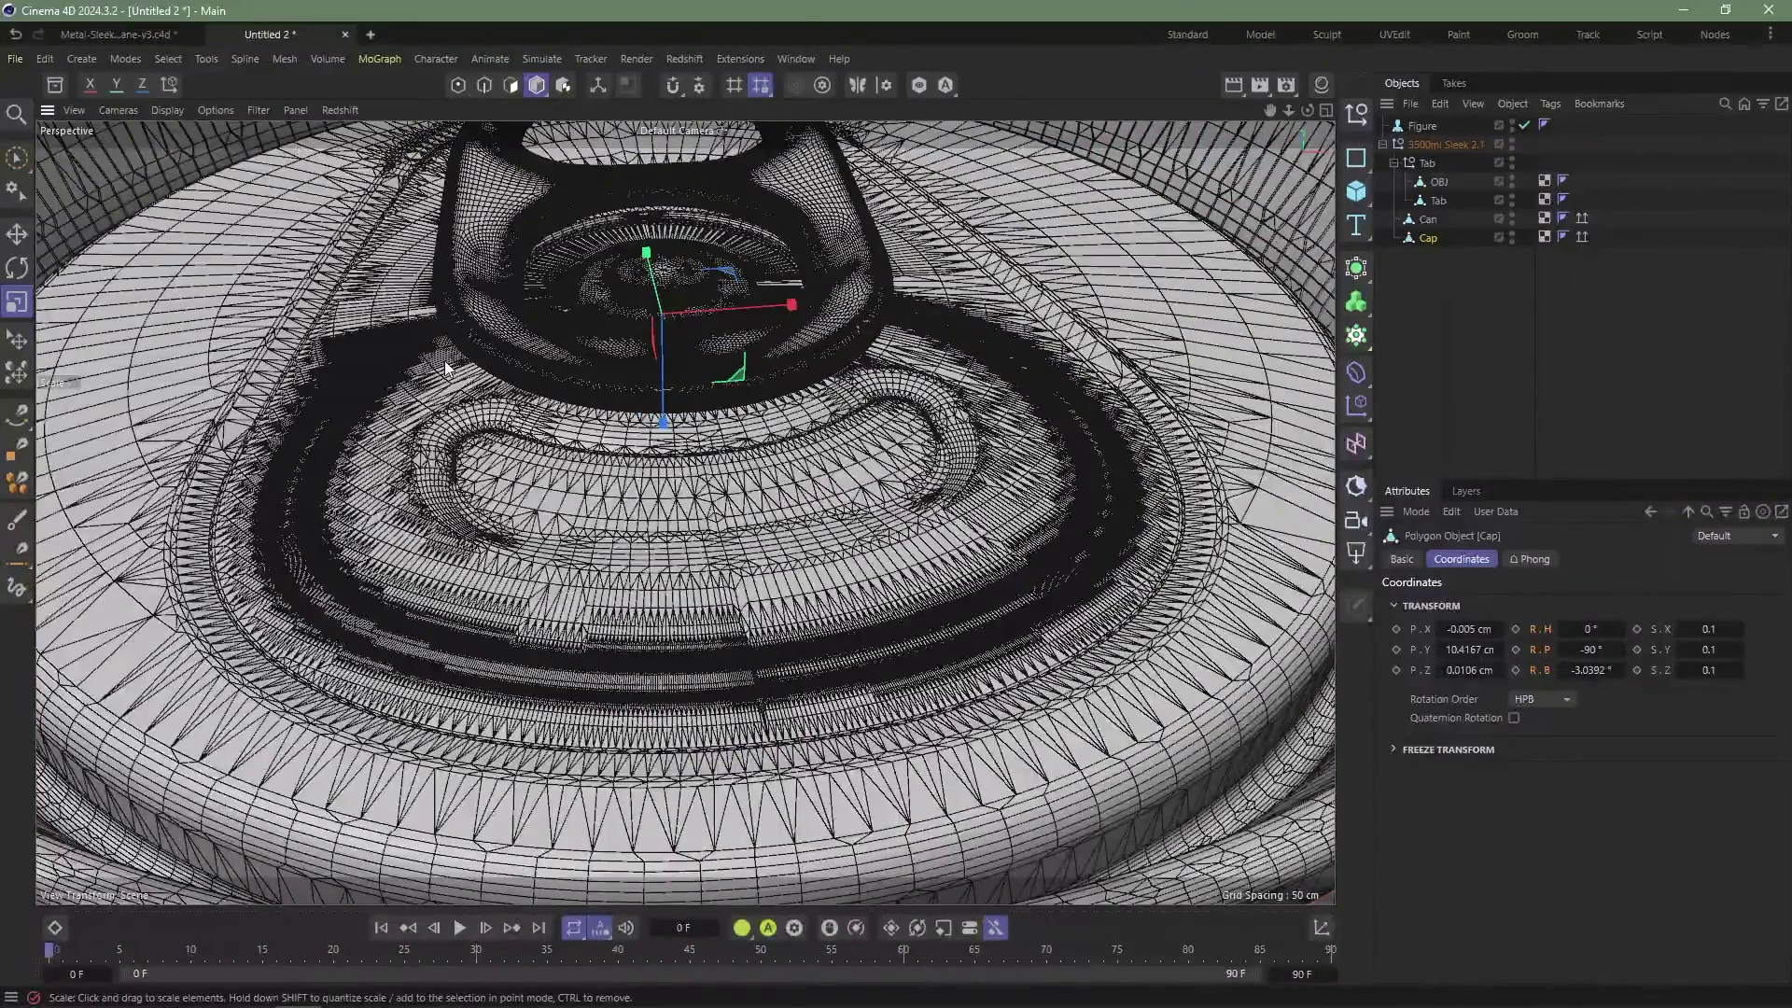
Step: Return to plain Gouraud shading and examine the cap's surface detail and the can's size against the whole figure
key("n")
key("a")
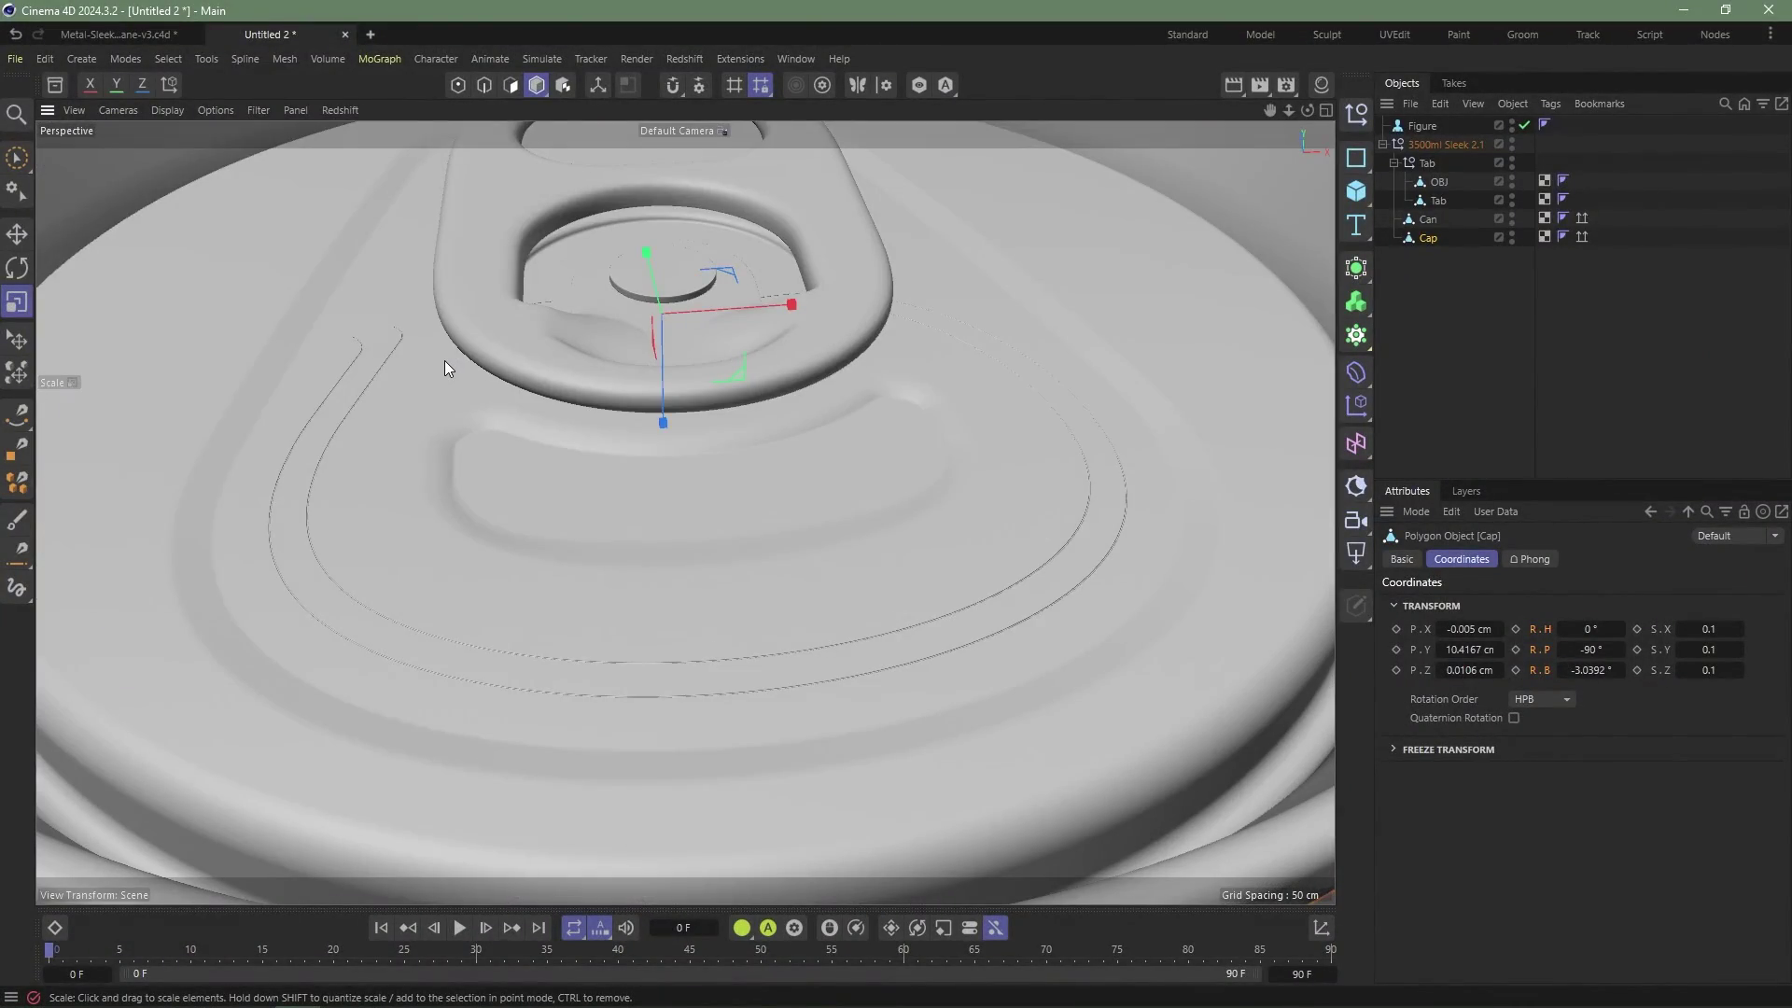
scroll(642, 444, "down", 5)
mouse_move(645, 444)
left_mouse_down("alt")
mouse_move(536, 539)
mouse_move(400, 476)
mouse_move(318, 401)
mouse_move(362, 379)
mouse_move(499, 478)
mouse_move(714, 257)
left_mouse_up("alt")
scroll(542, 521, "up", 6)
scroll(311, 423, "up", 2)
left_click_drag(314, 431, 941, 420, "alt")
scroll(939, 413, "down", 8)
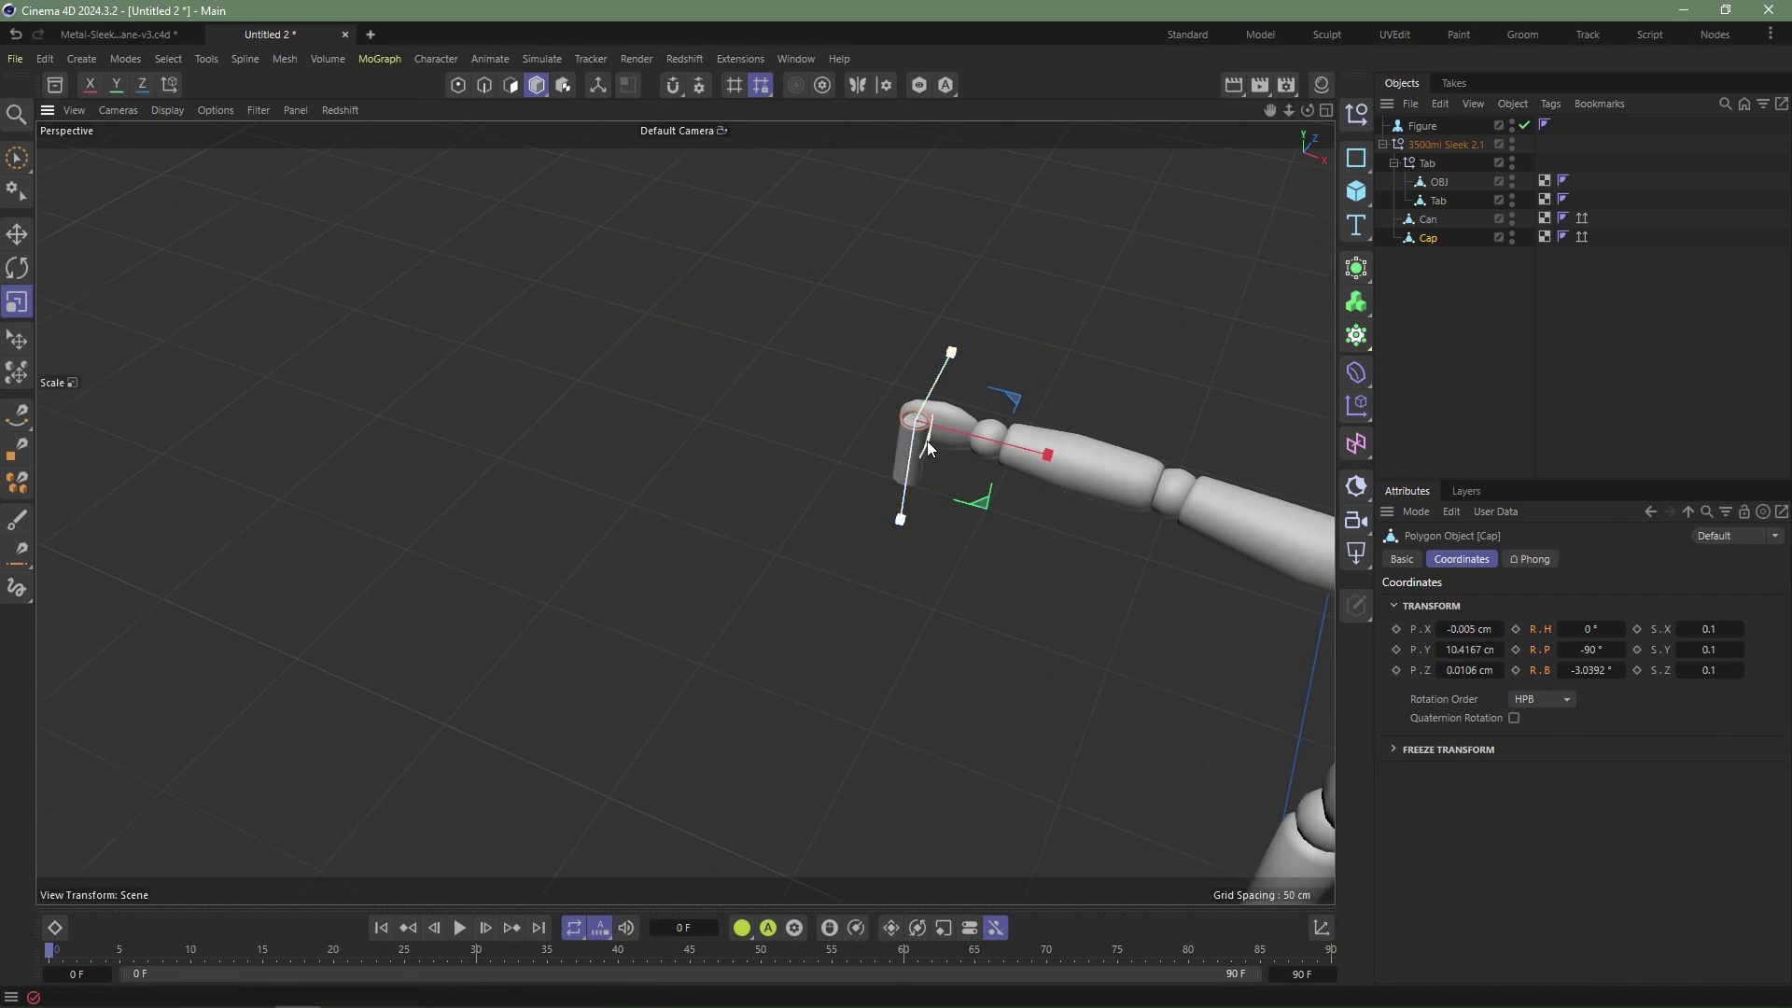
middle_click_drag(1000, 521, 684, 512, "alt")
left_click_drag(684, 512, 495, 493, "alt")
scroll(694, 474, "down", 5)
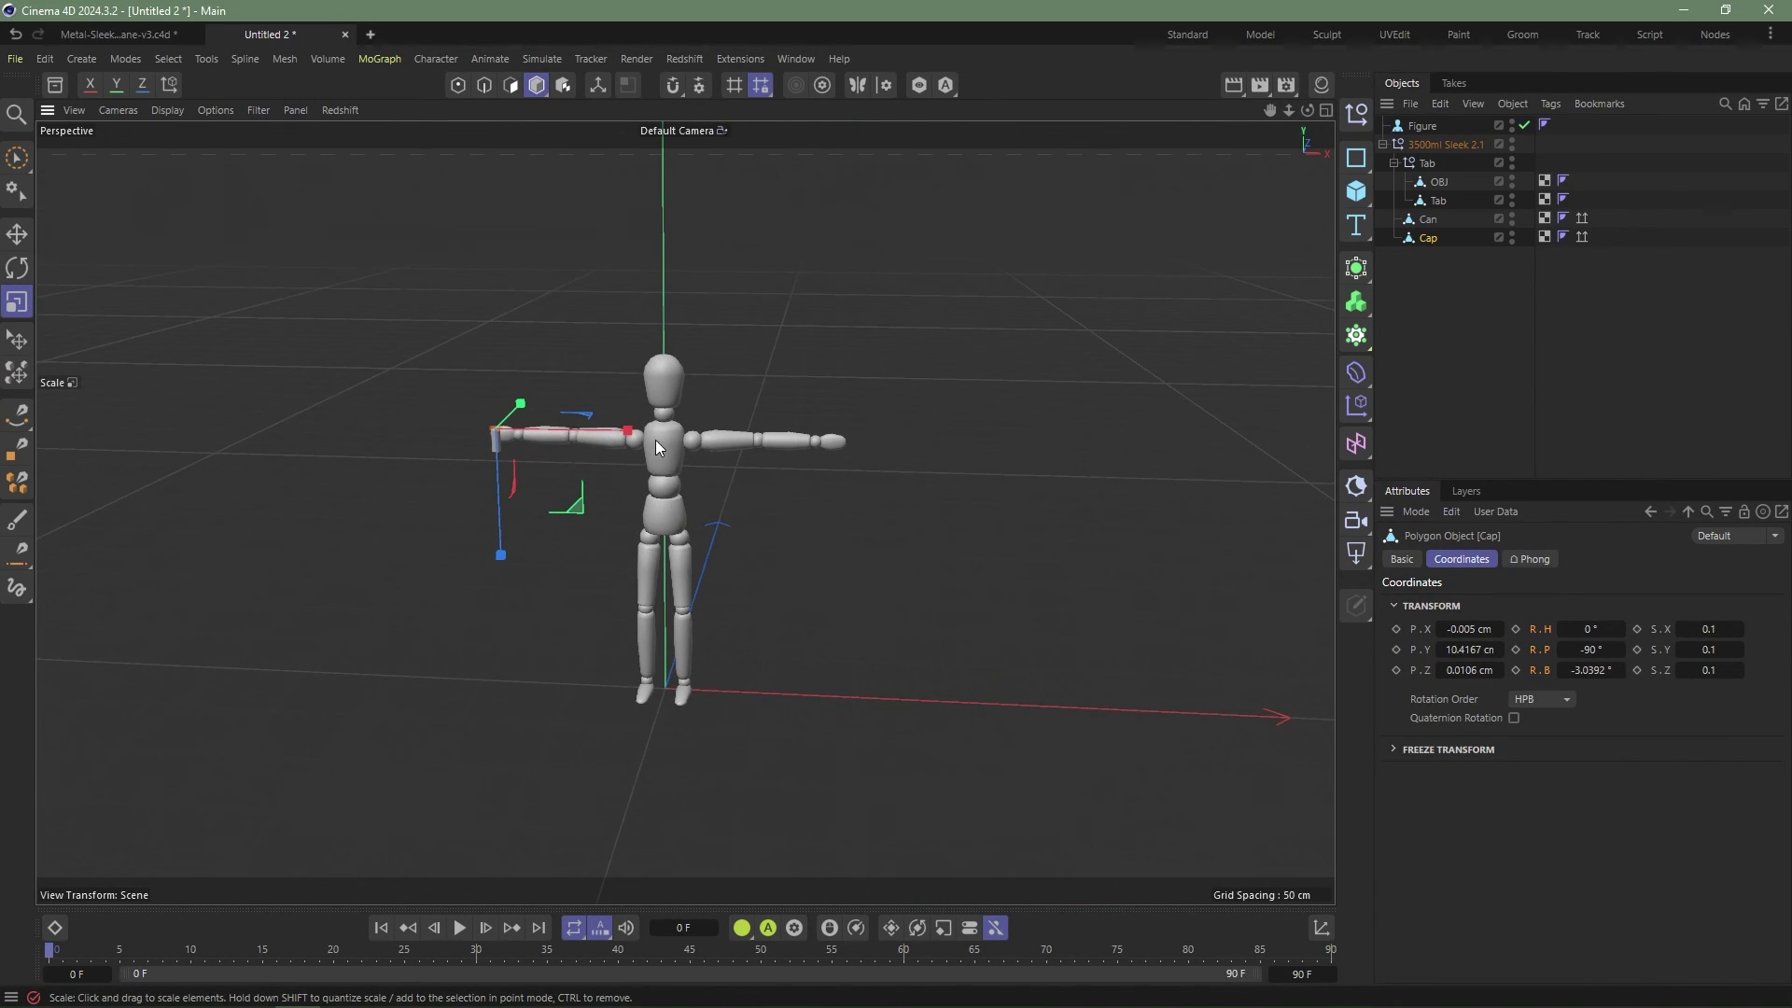
Step: Undo the can's scaling and repositioning, and delete the Figure object
left_click(1417, 143, "shift")
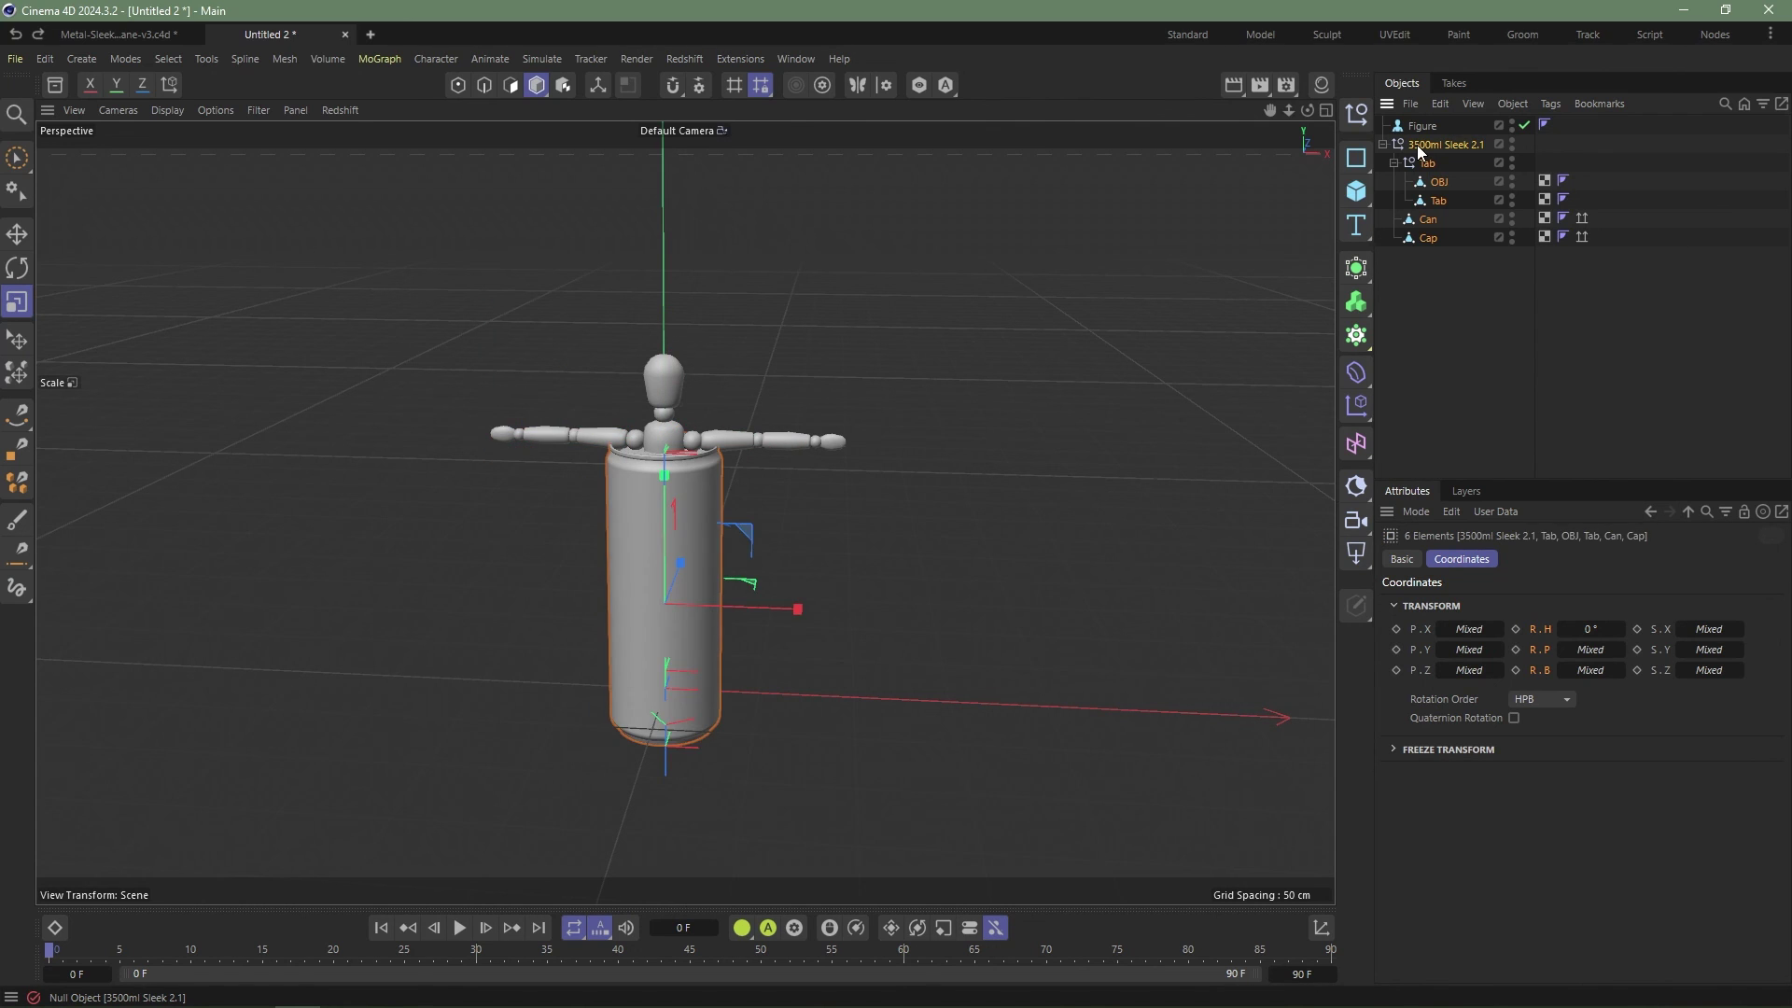
left_click(1458, 371)
left_click(1420, 128)
key("Delete")
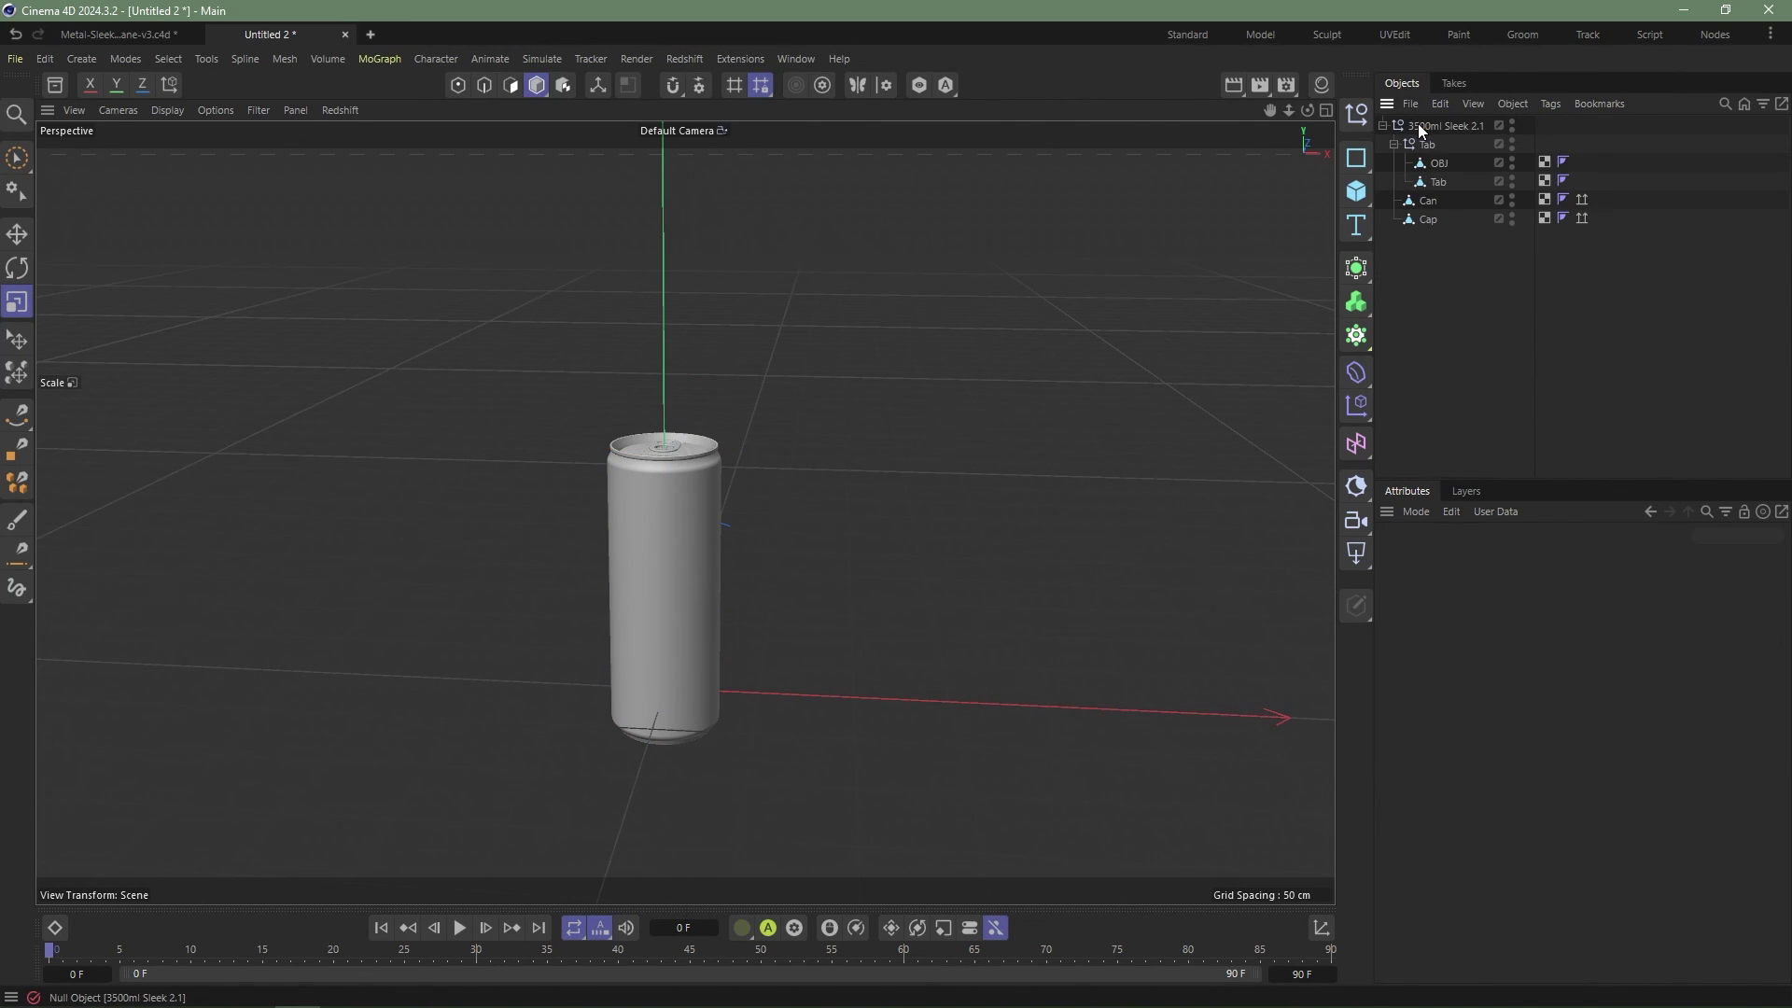
Step: Lower only the pivot axis of the 3500ml Sleek 2.1 null toward the can's base in the side view
left_click(1418, 125)
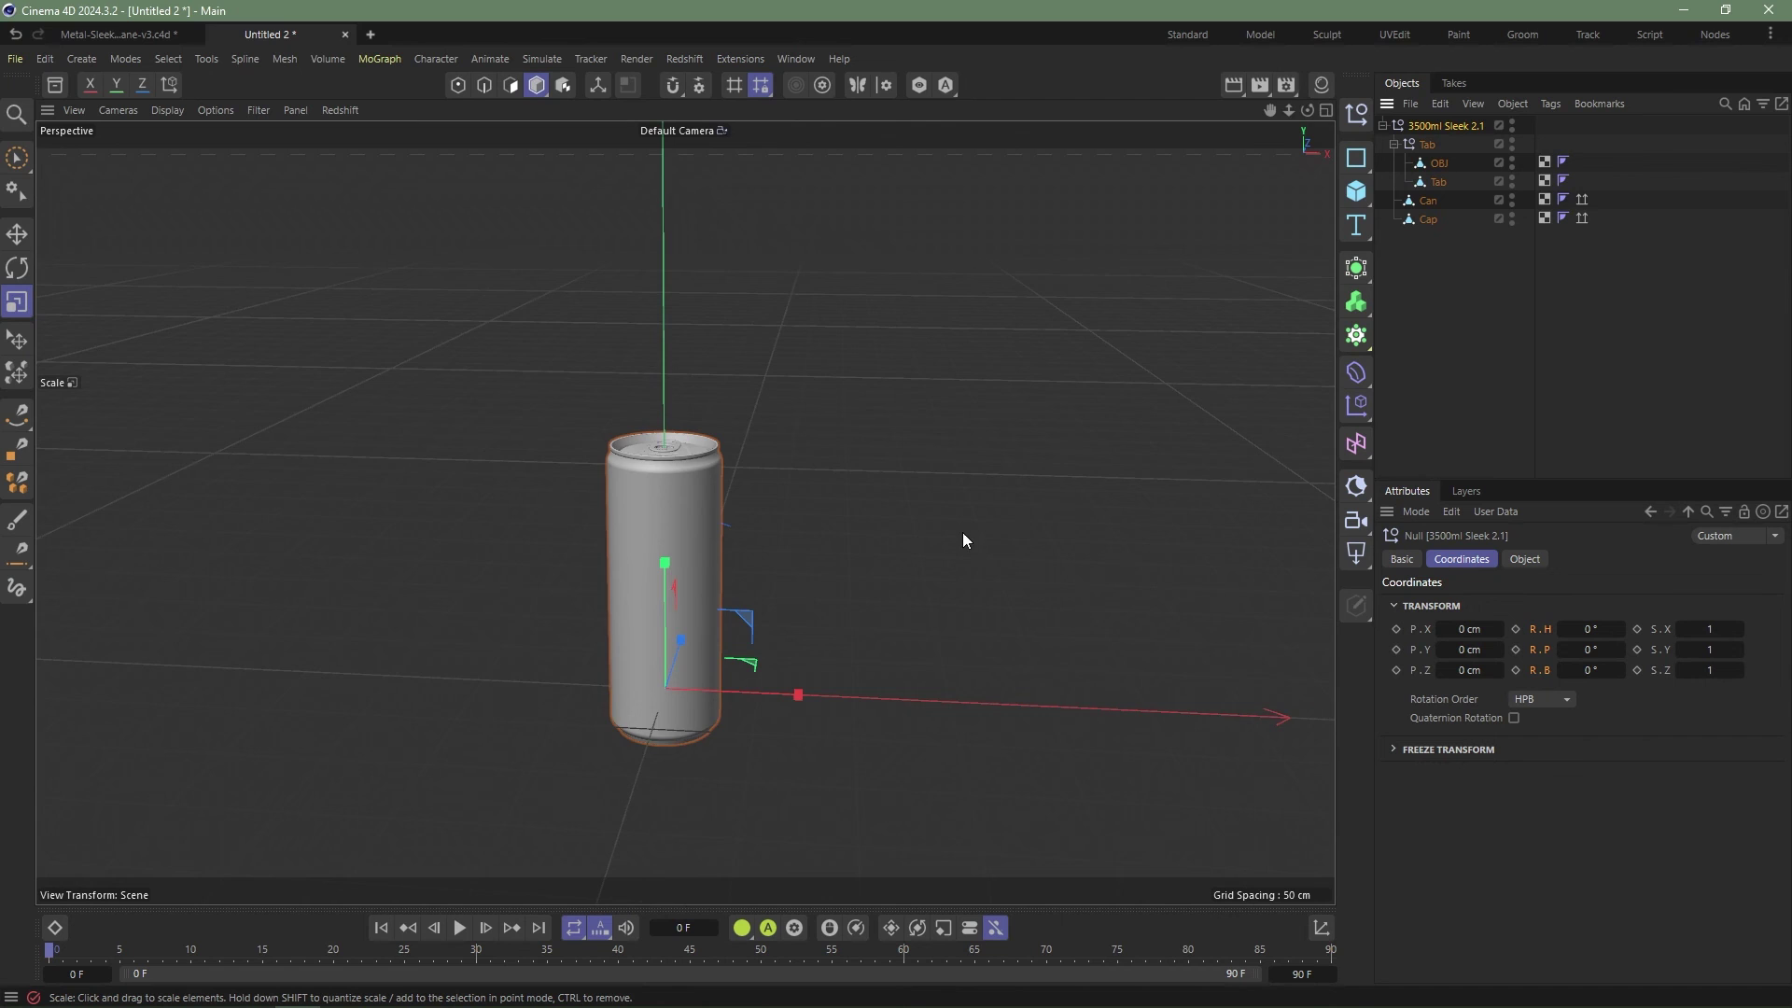
left_click_drag(964, 541, 592, 394, "alt")
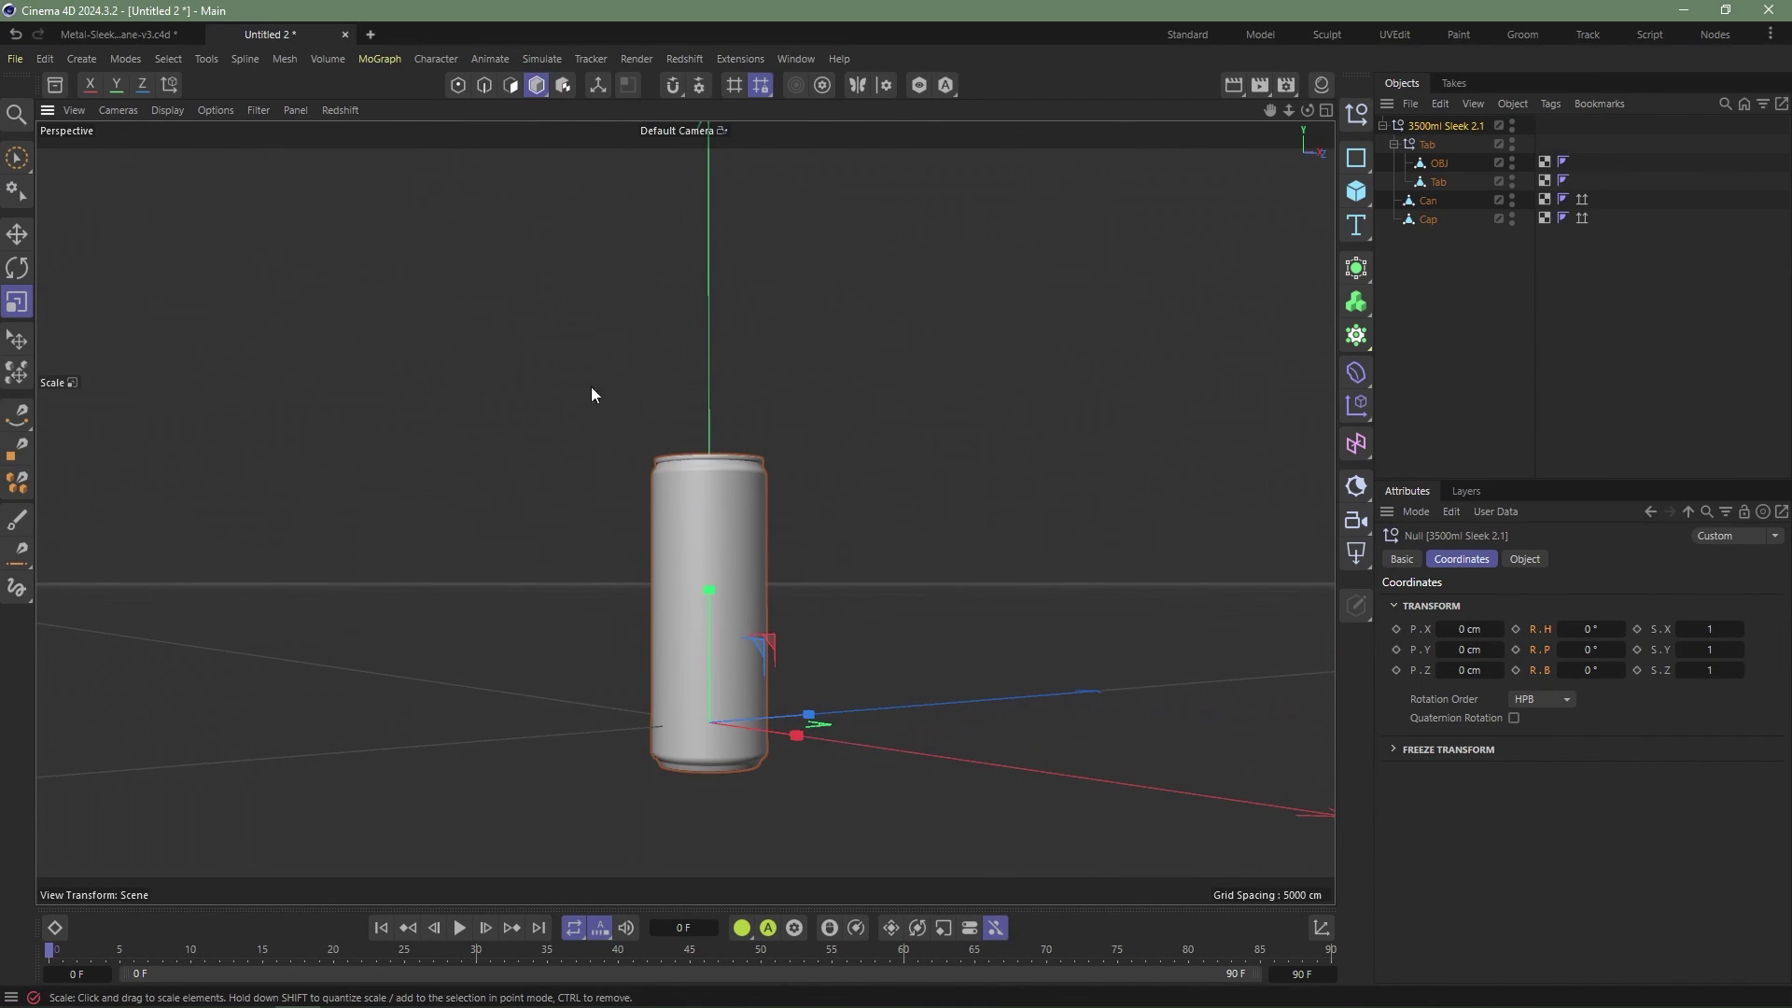
middle_click(756, 569)
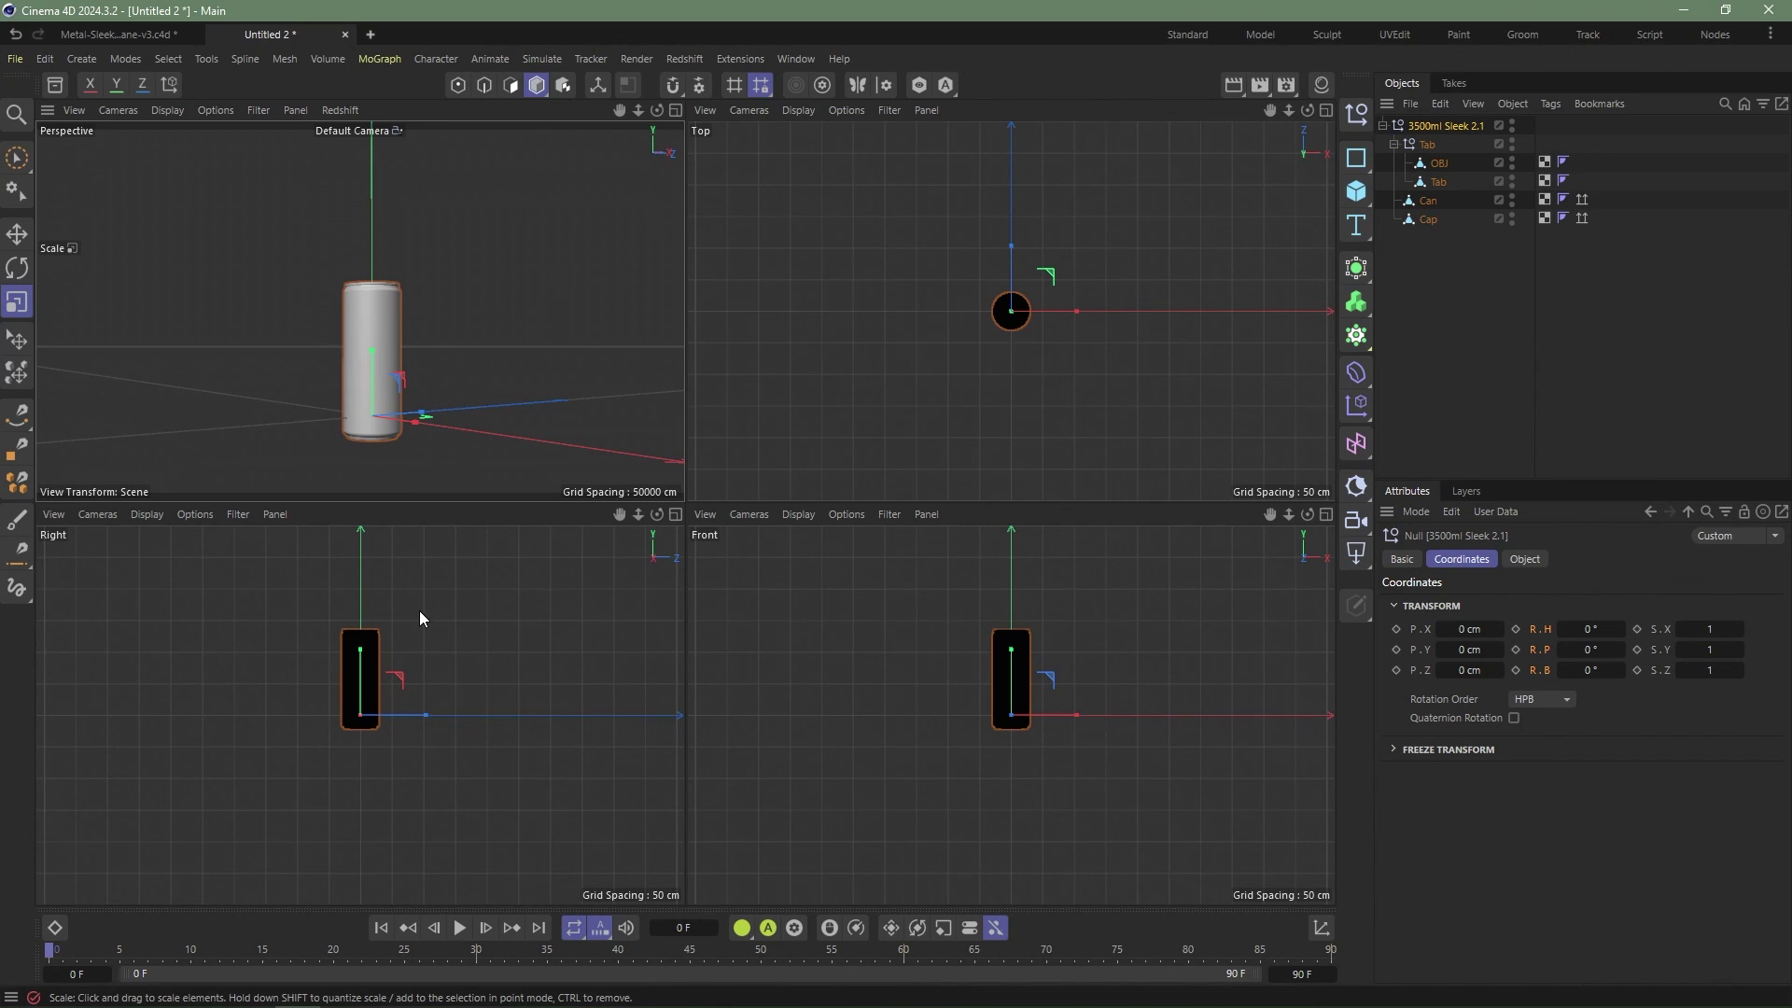
key("l")
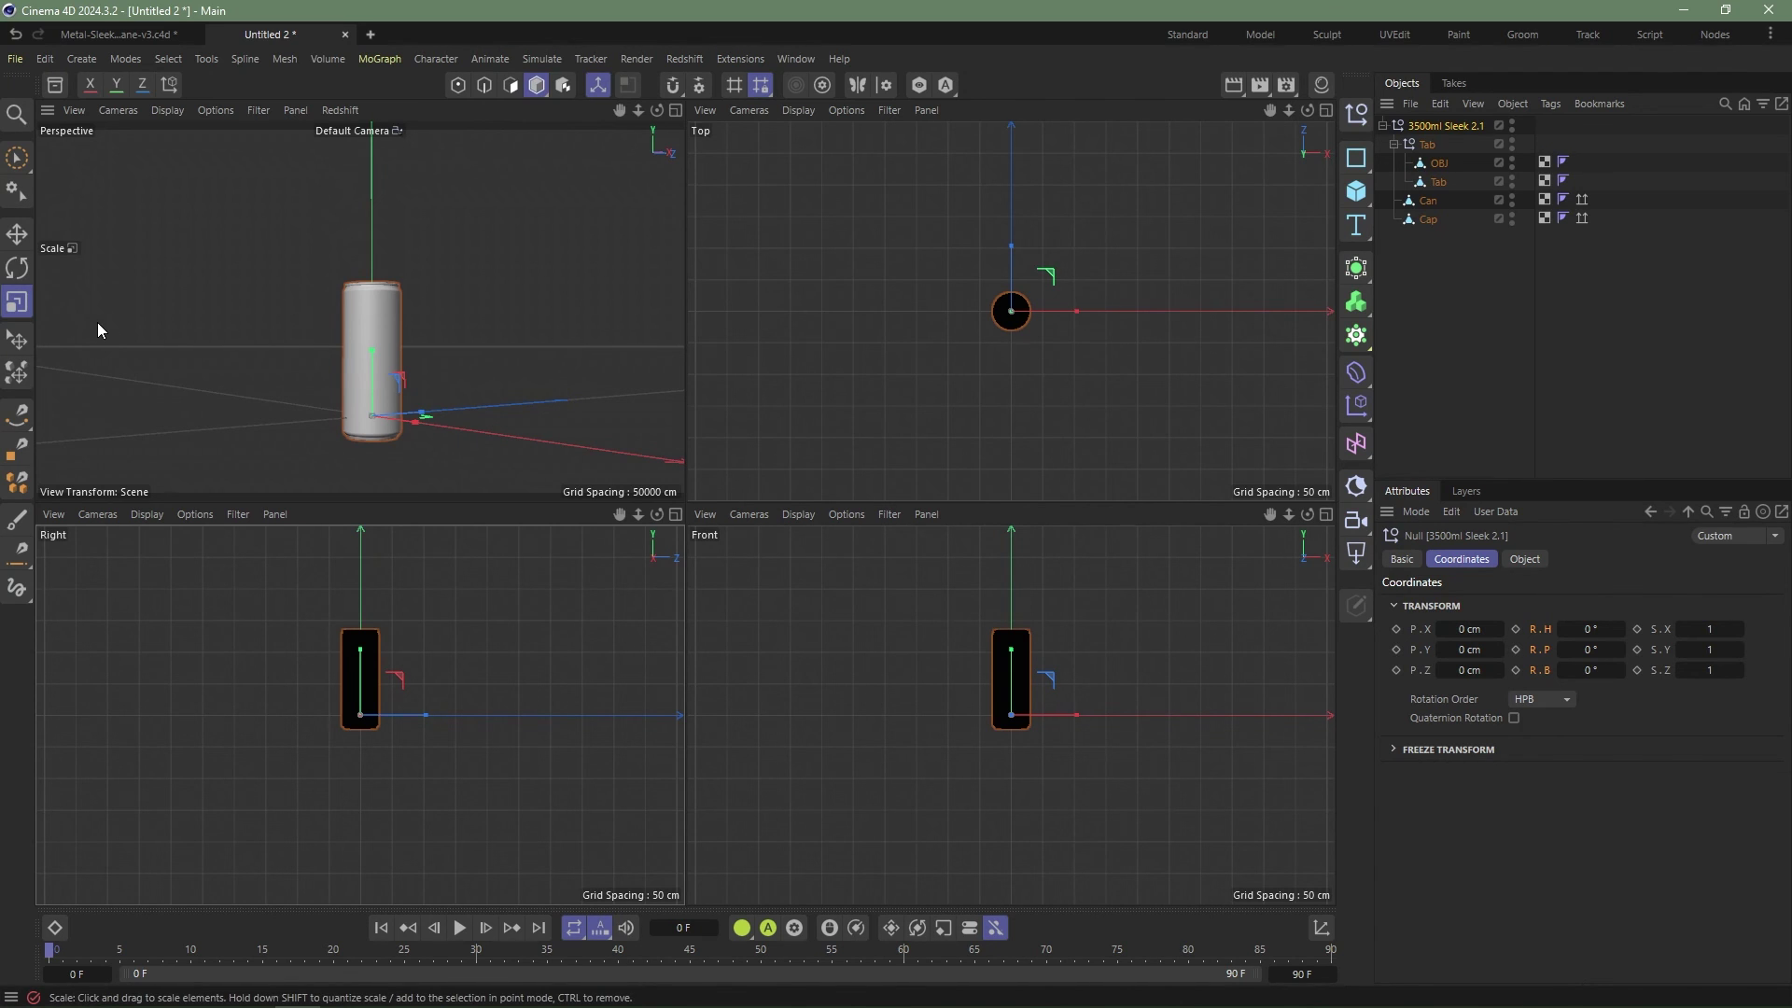
key("e")
left_click_drag(363, 656, 364, 665)
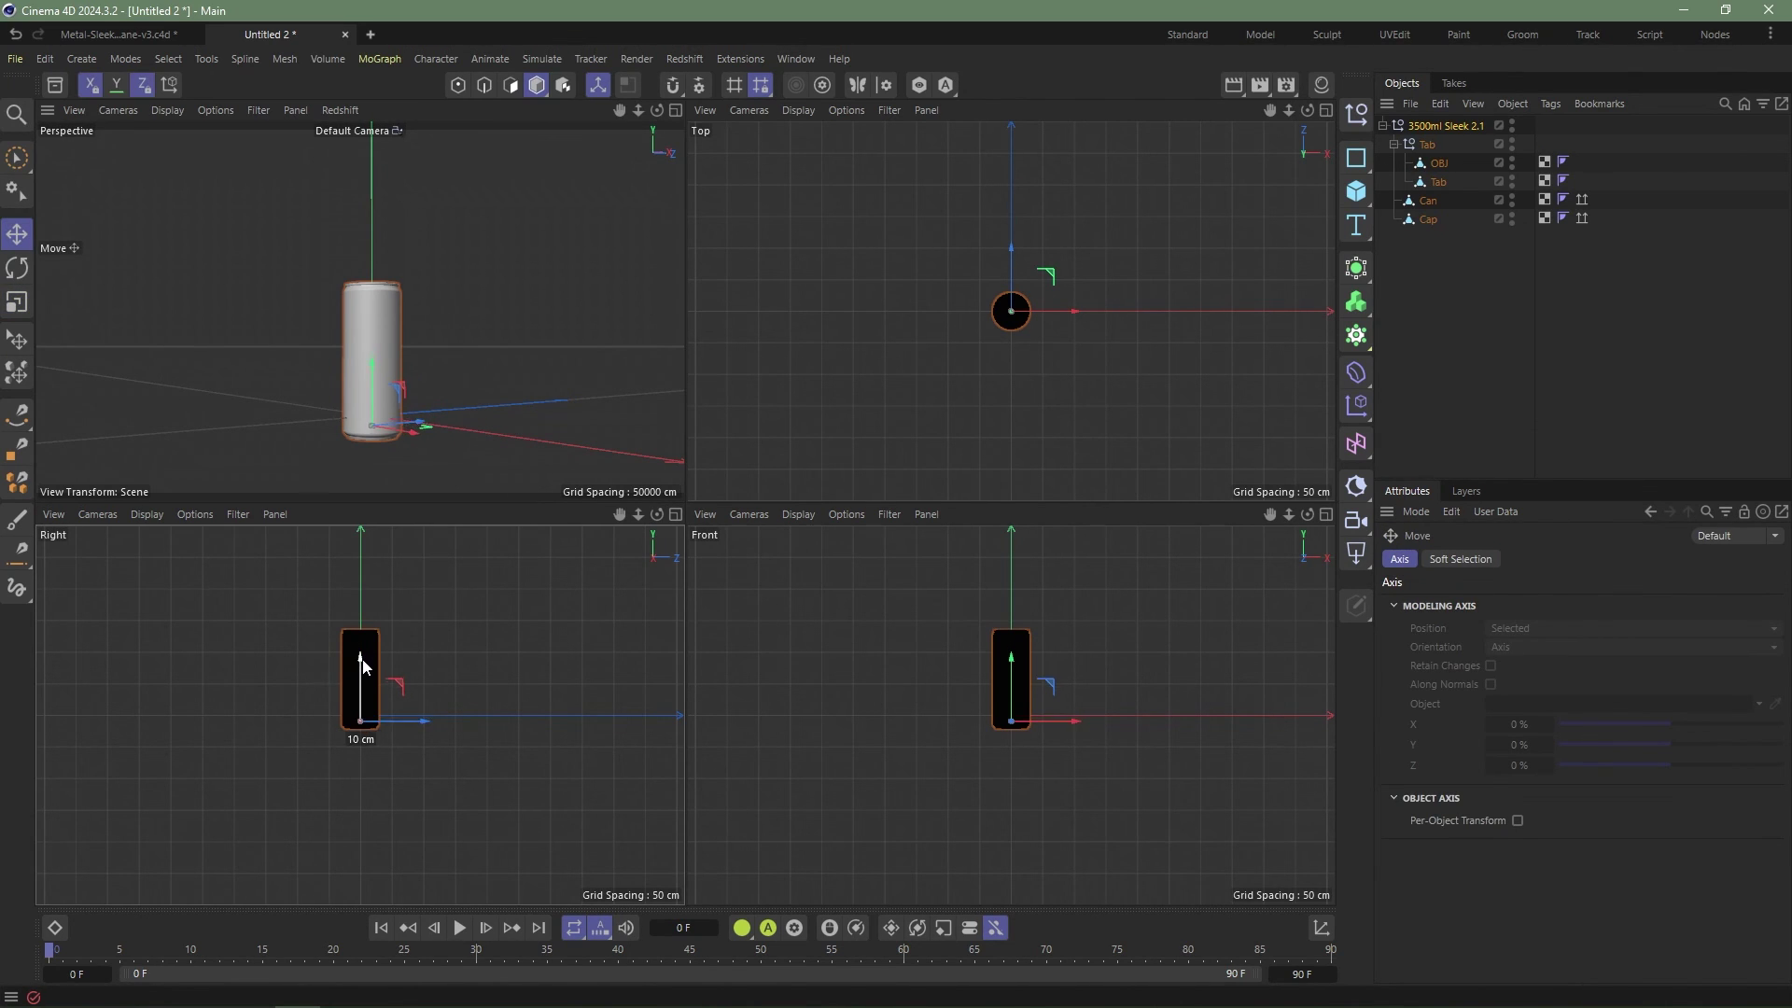
left_click_drag(364, 666, 364, 669)
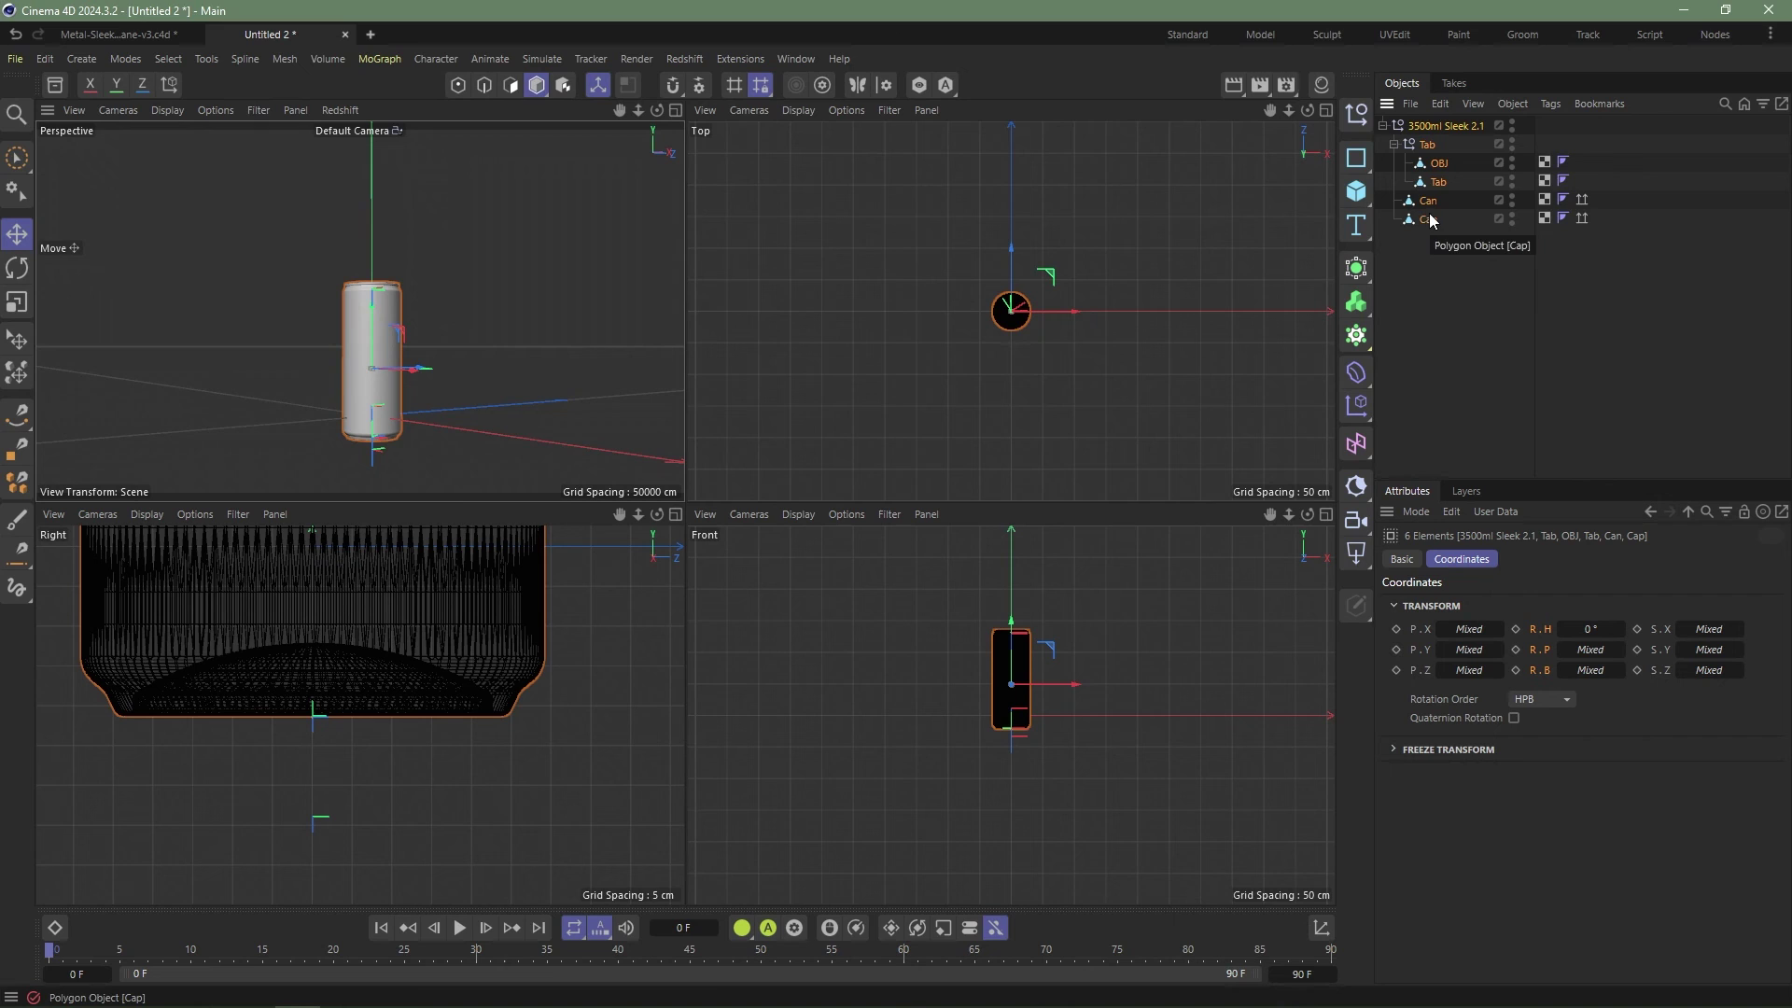
Step: Start an FBX export of the selected can objects, choosing an export preset and changing the Cameras option
left_click(15, 58)
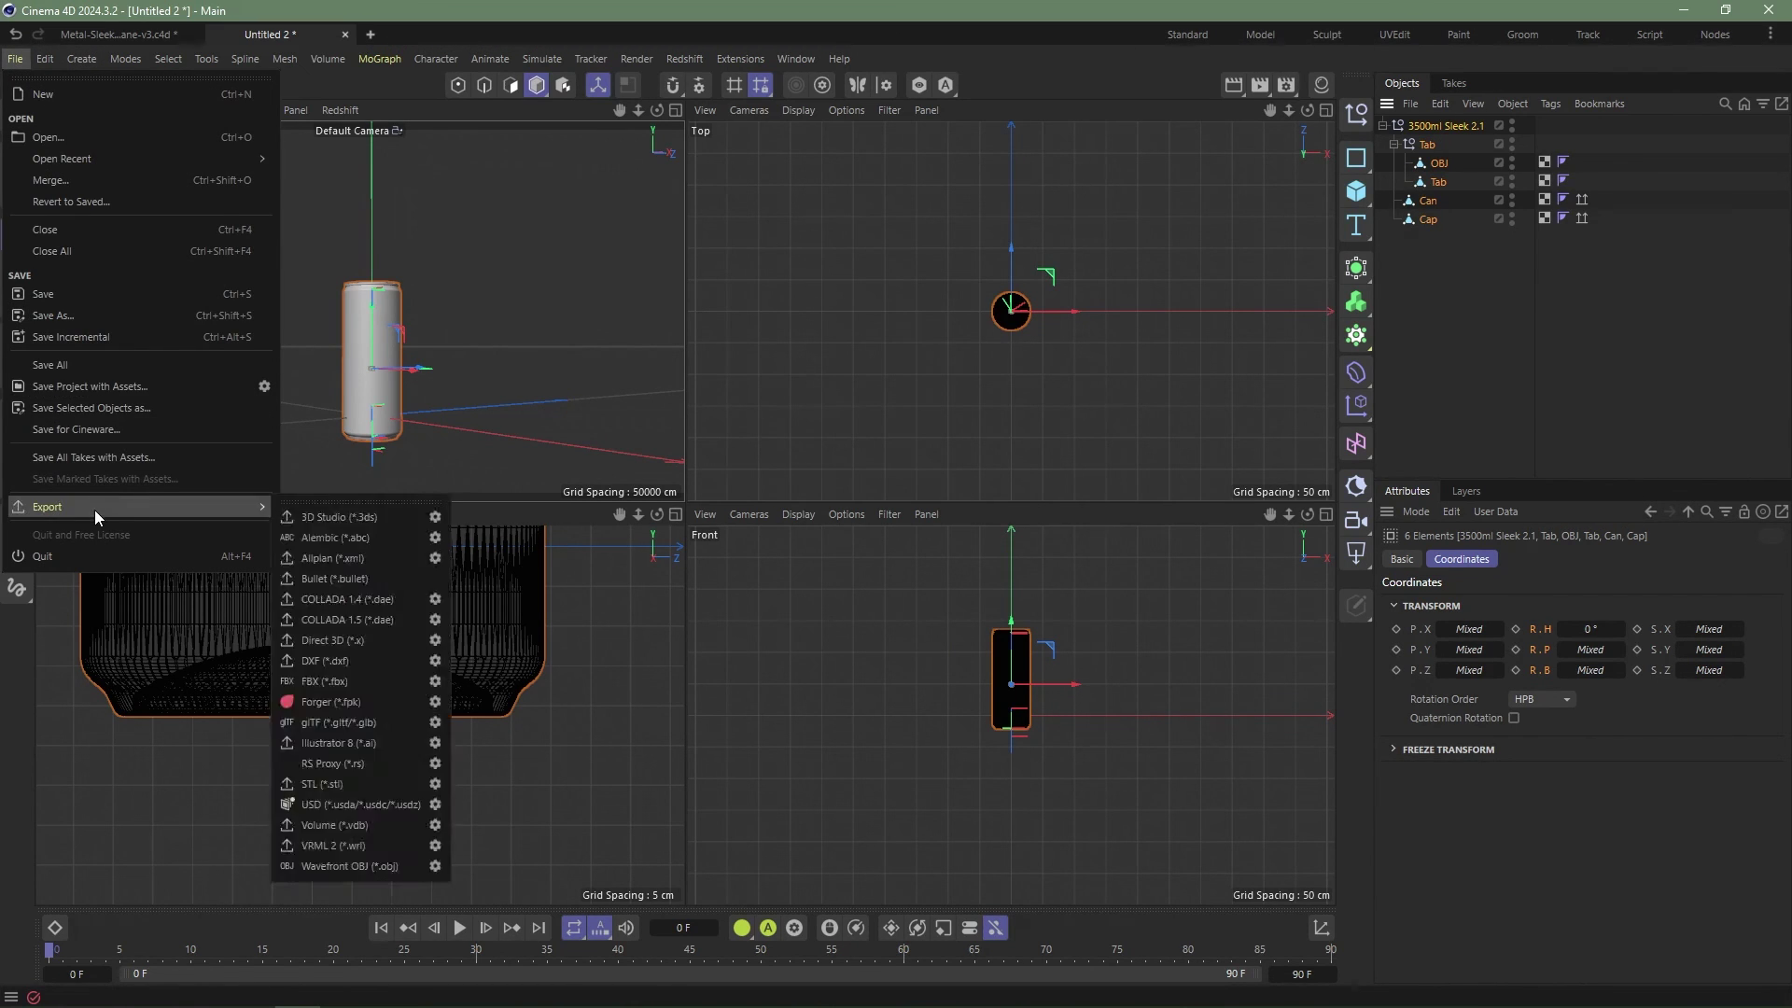
left_click(94, 510)
left_click(22, 58)
left_click(370, 682)
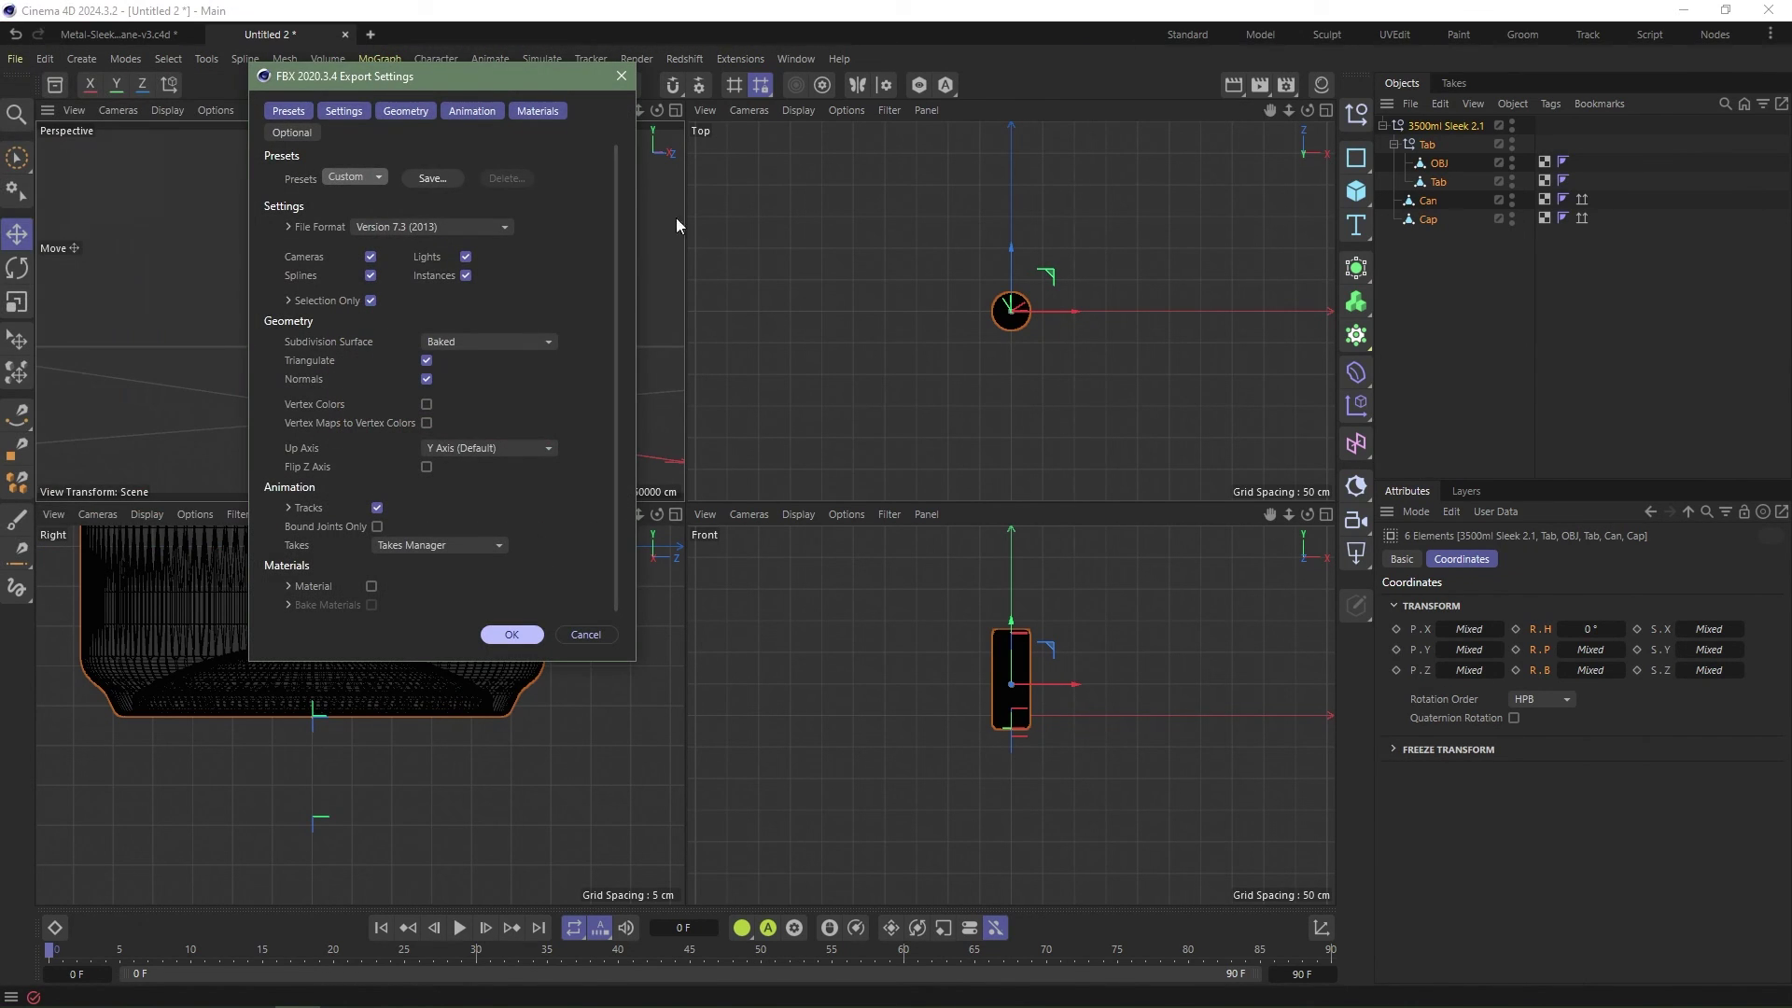
left_click(360, 177)
left_click(377, 194)
left_click(369, 256)
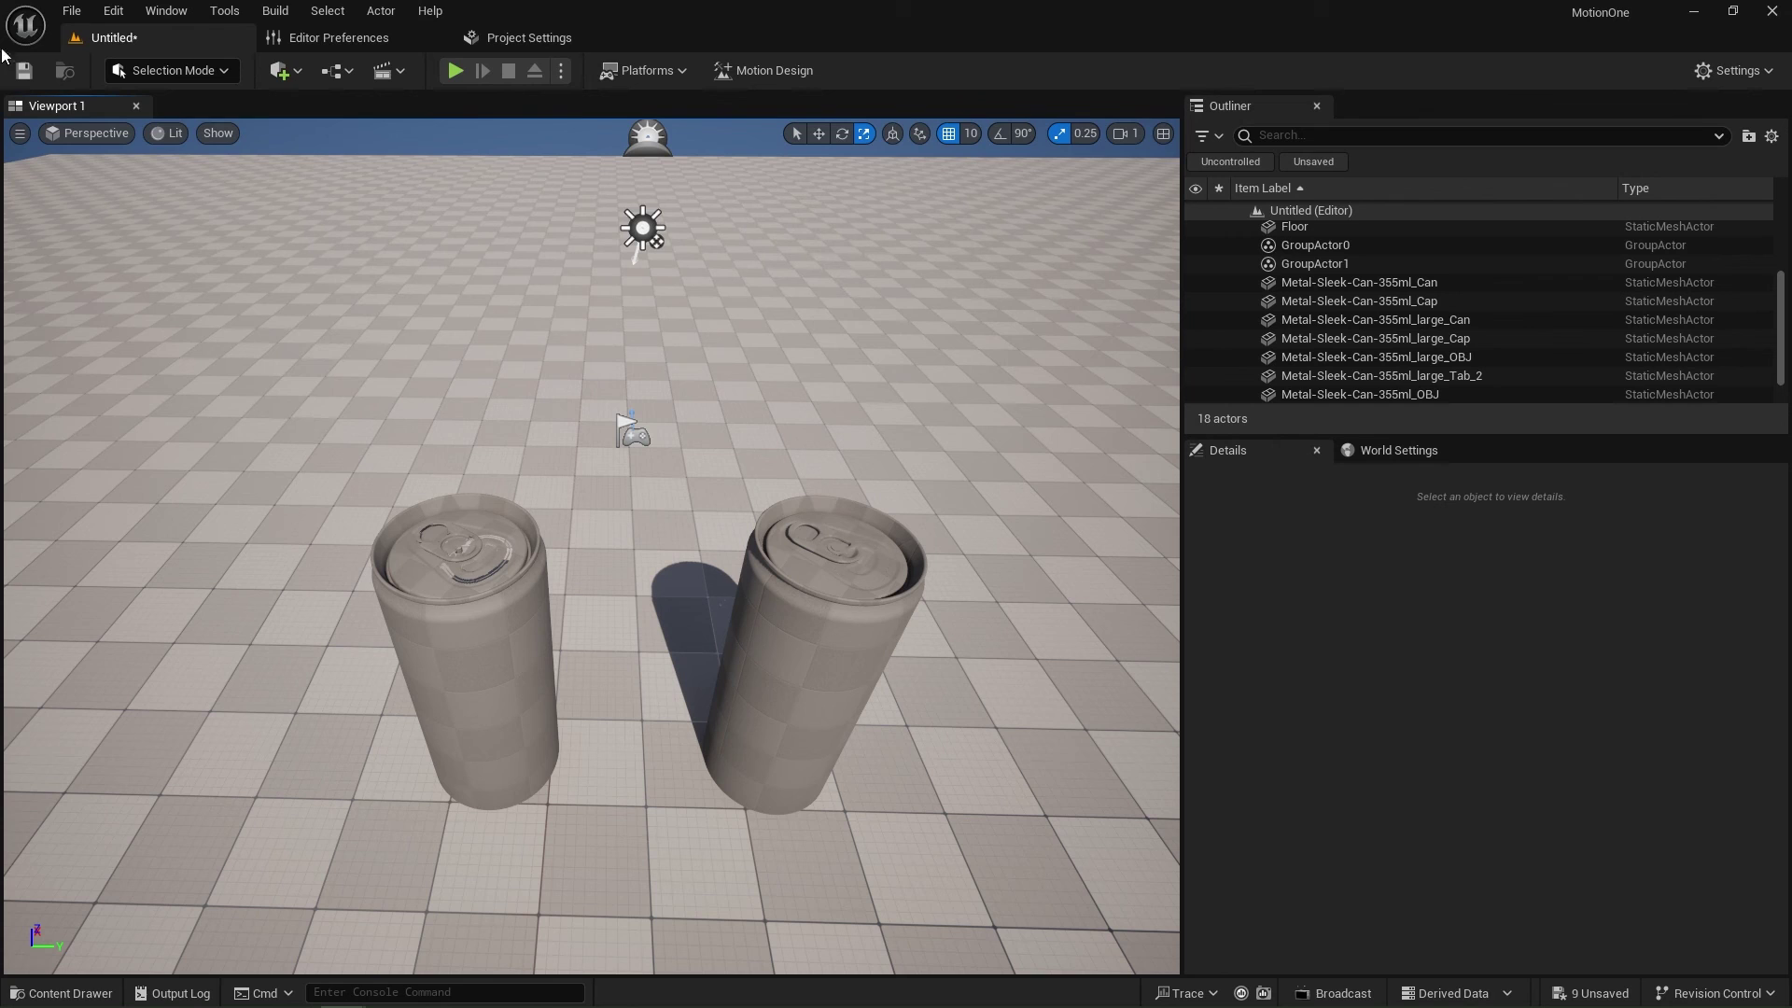
Step: Switch to Unreal Editor, create a new level and import all meshes of Metal-Sleek-Can-355ml into the V1 folder
left_click(71, 10)
left_click(103, 80)
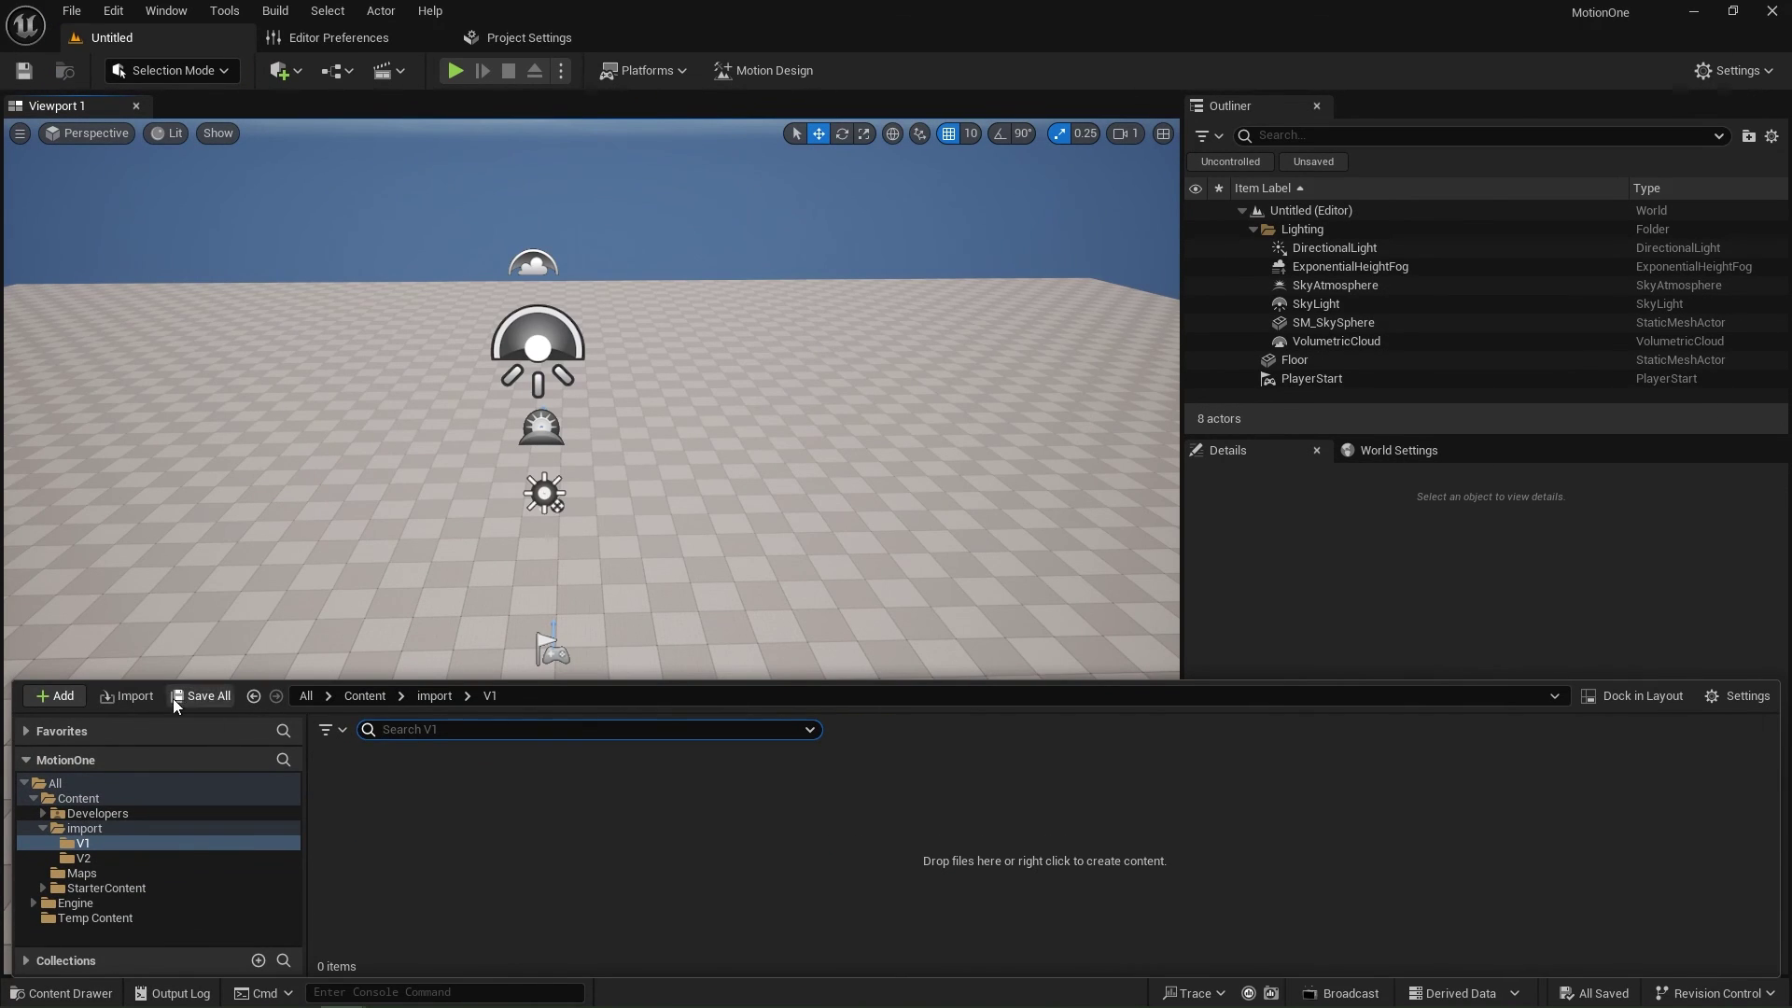
left_click(130, 696)
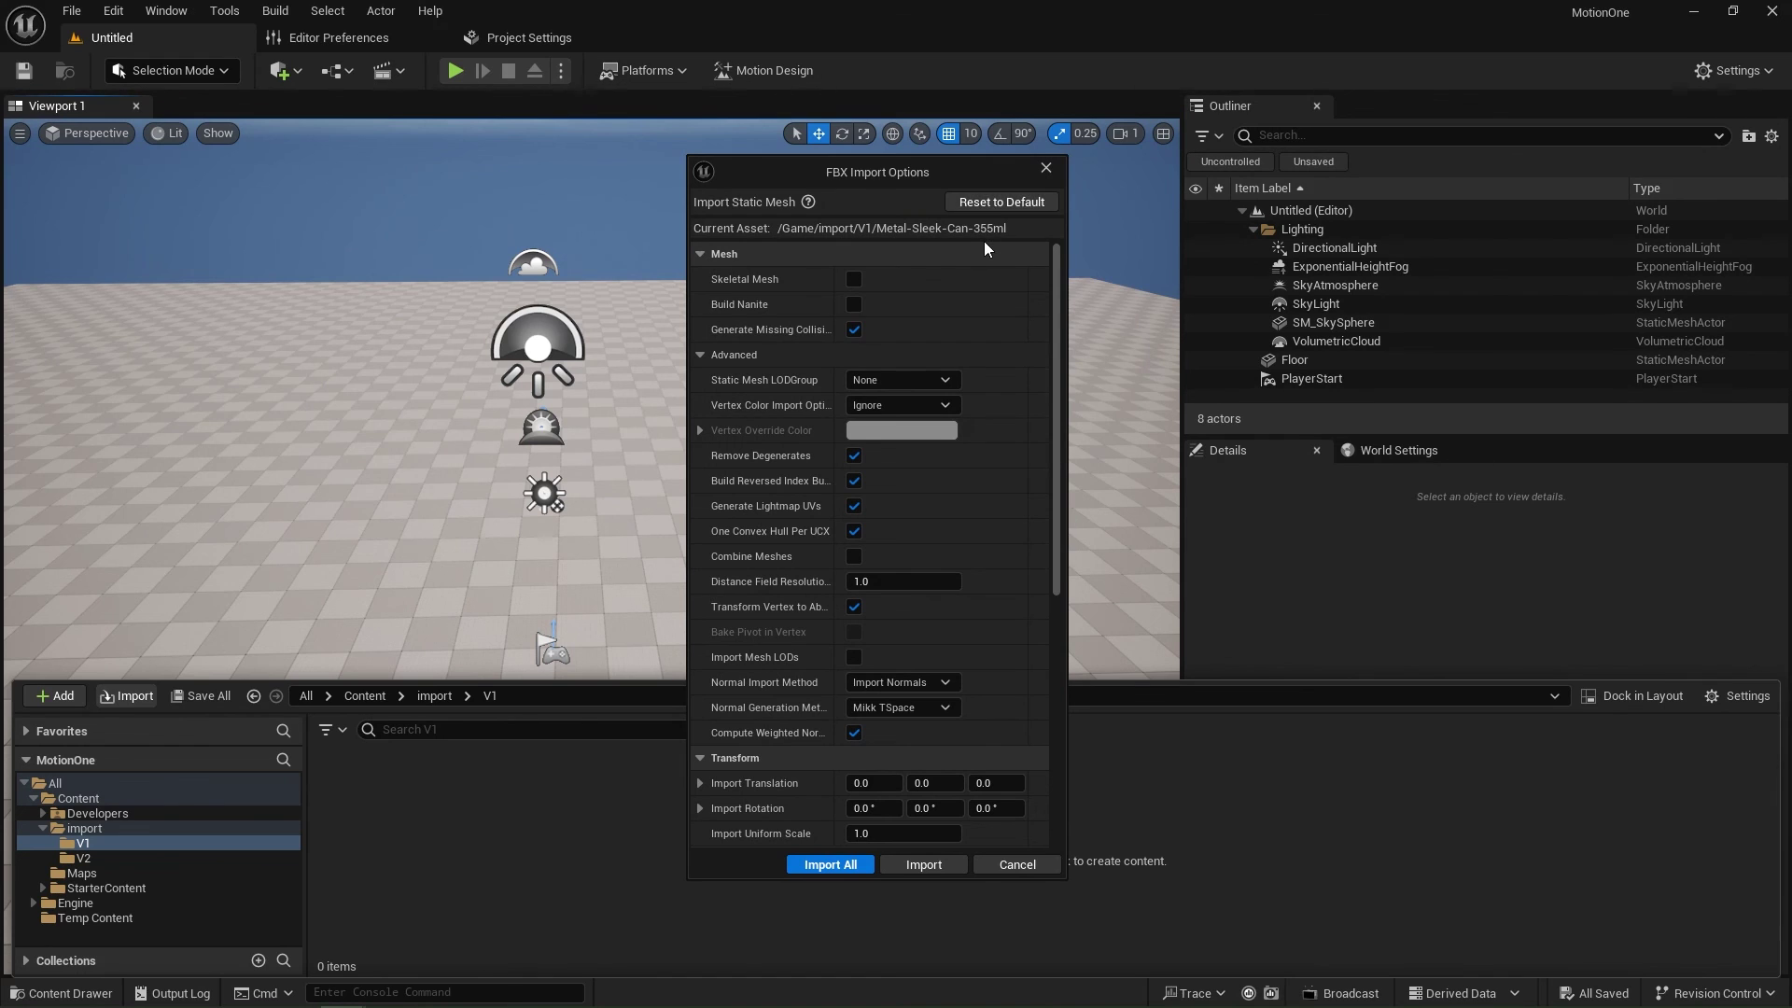
left_click(820, 864)
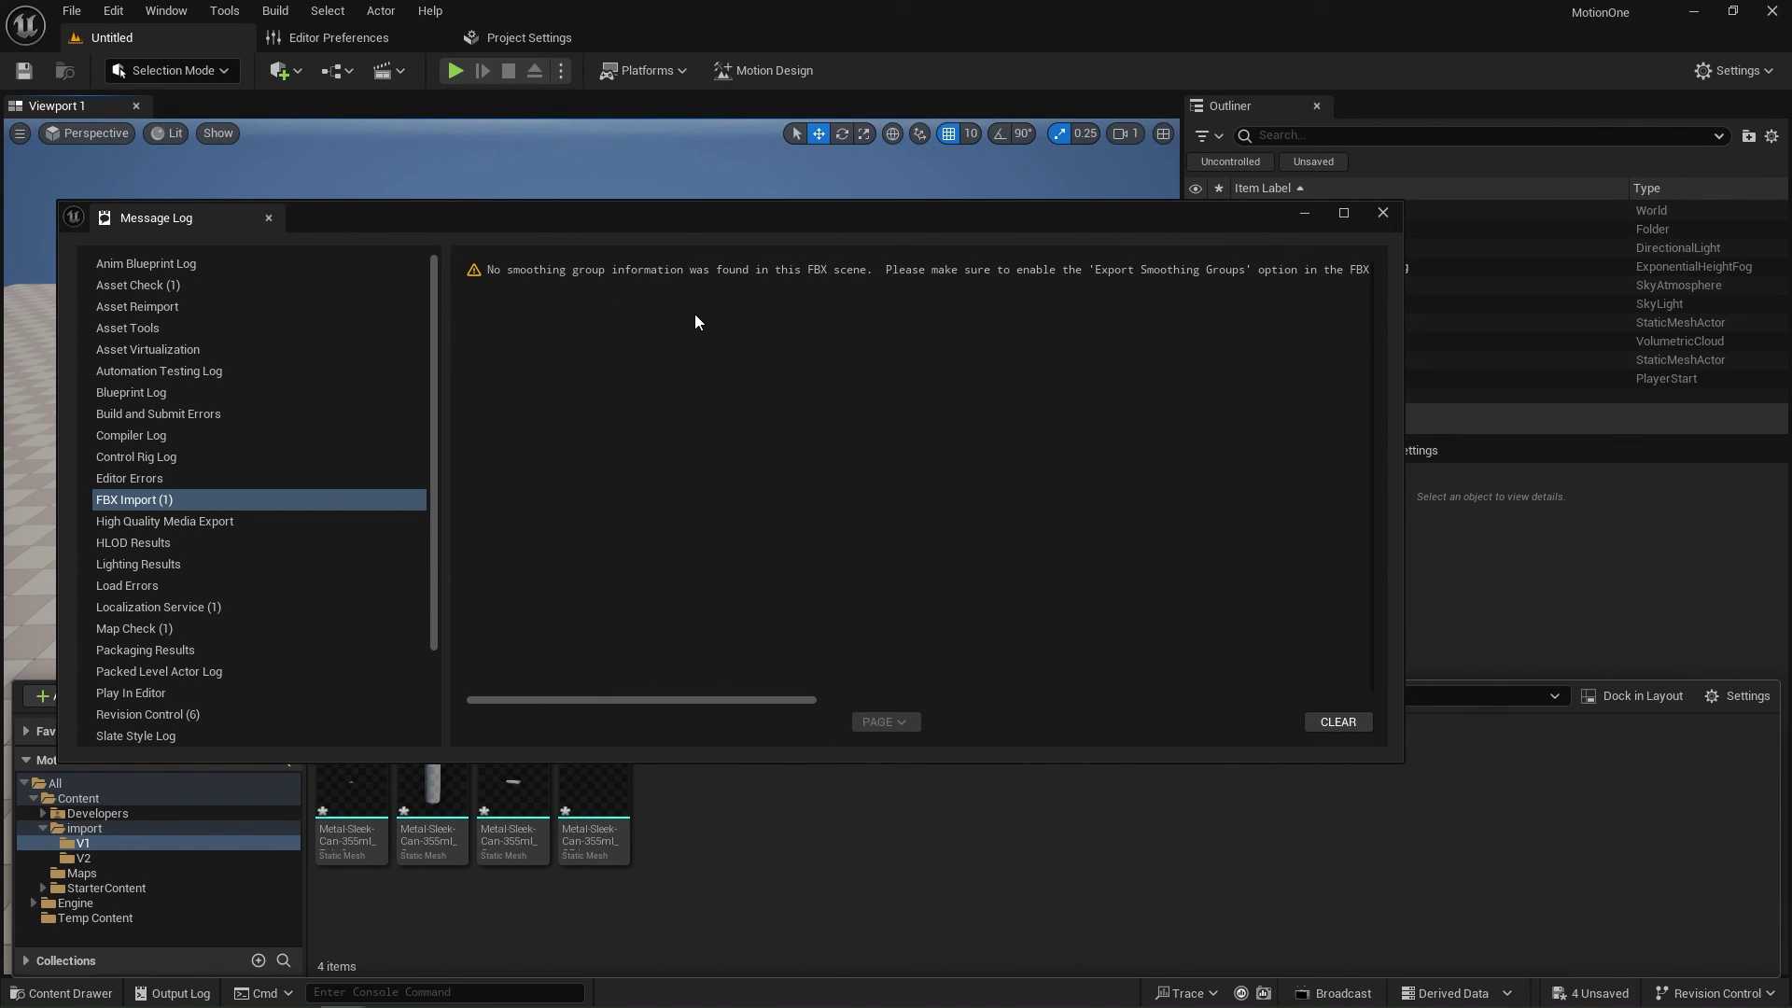
left_click(1357, 725)
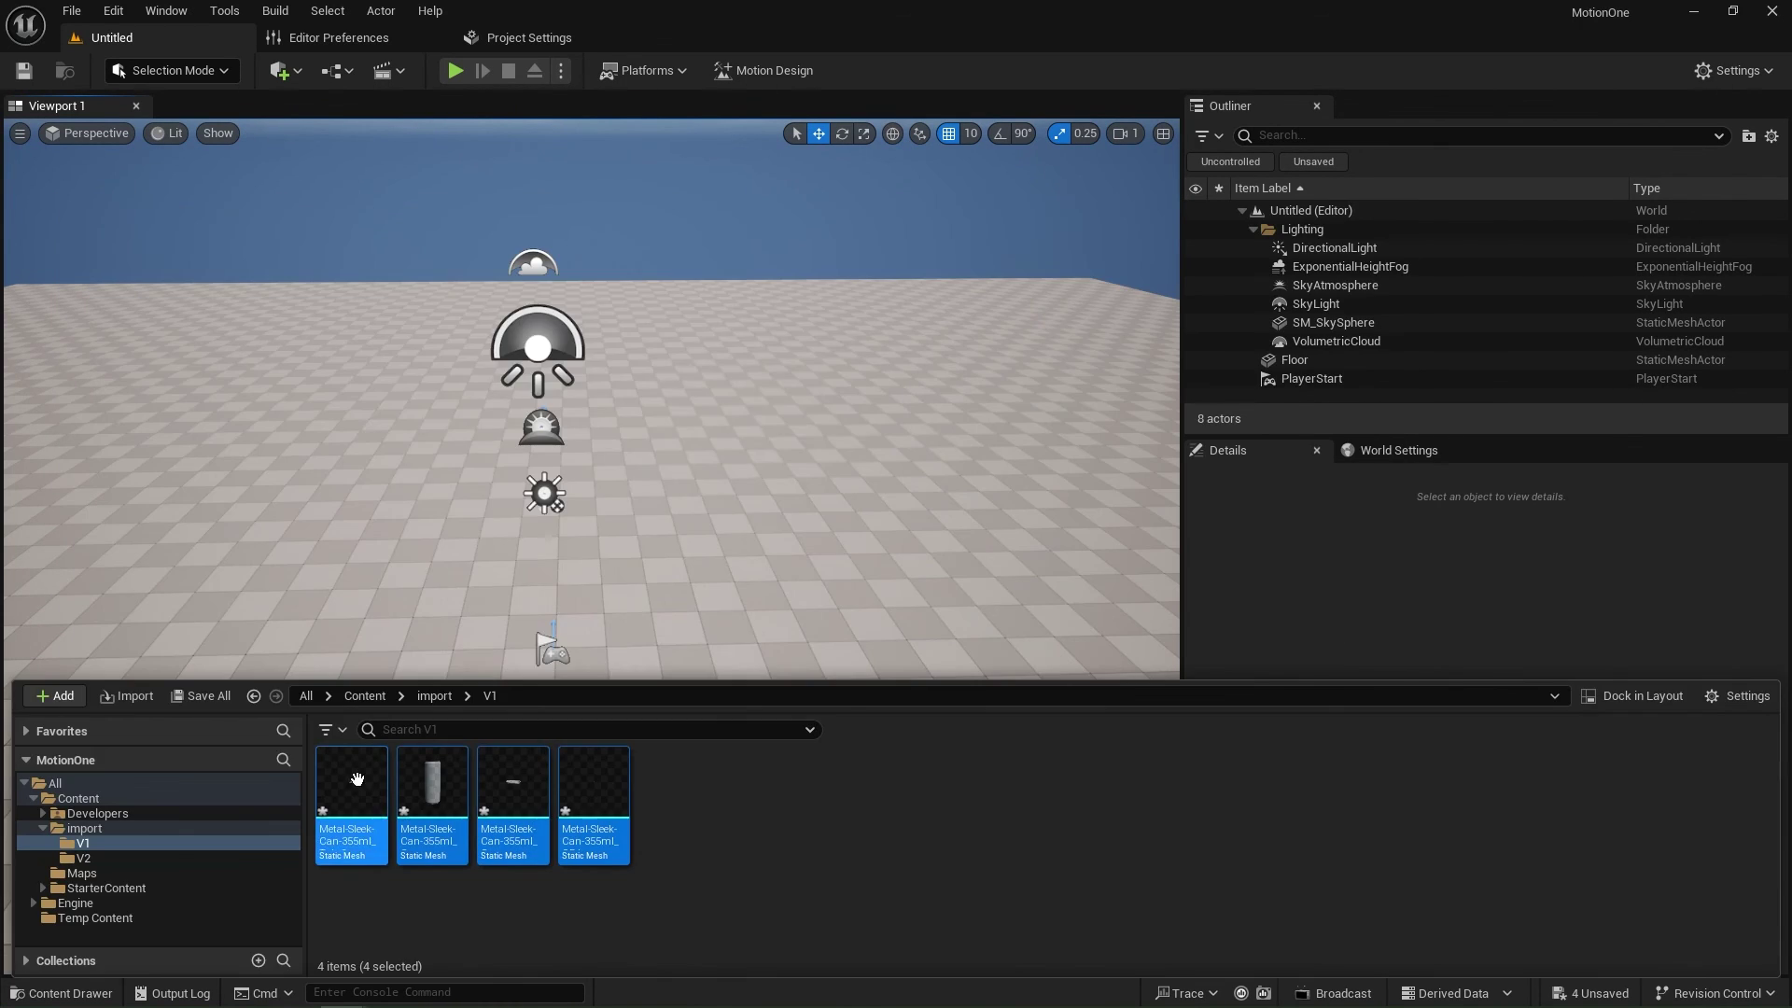
Step: Place the four V1 can meshes on the floor as one group and scale it uniformly to 60.25
left_click_drag(356, 781, 485, 692)
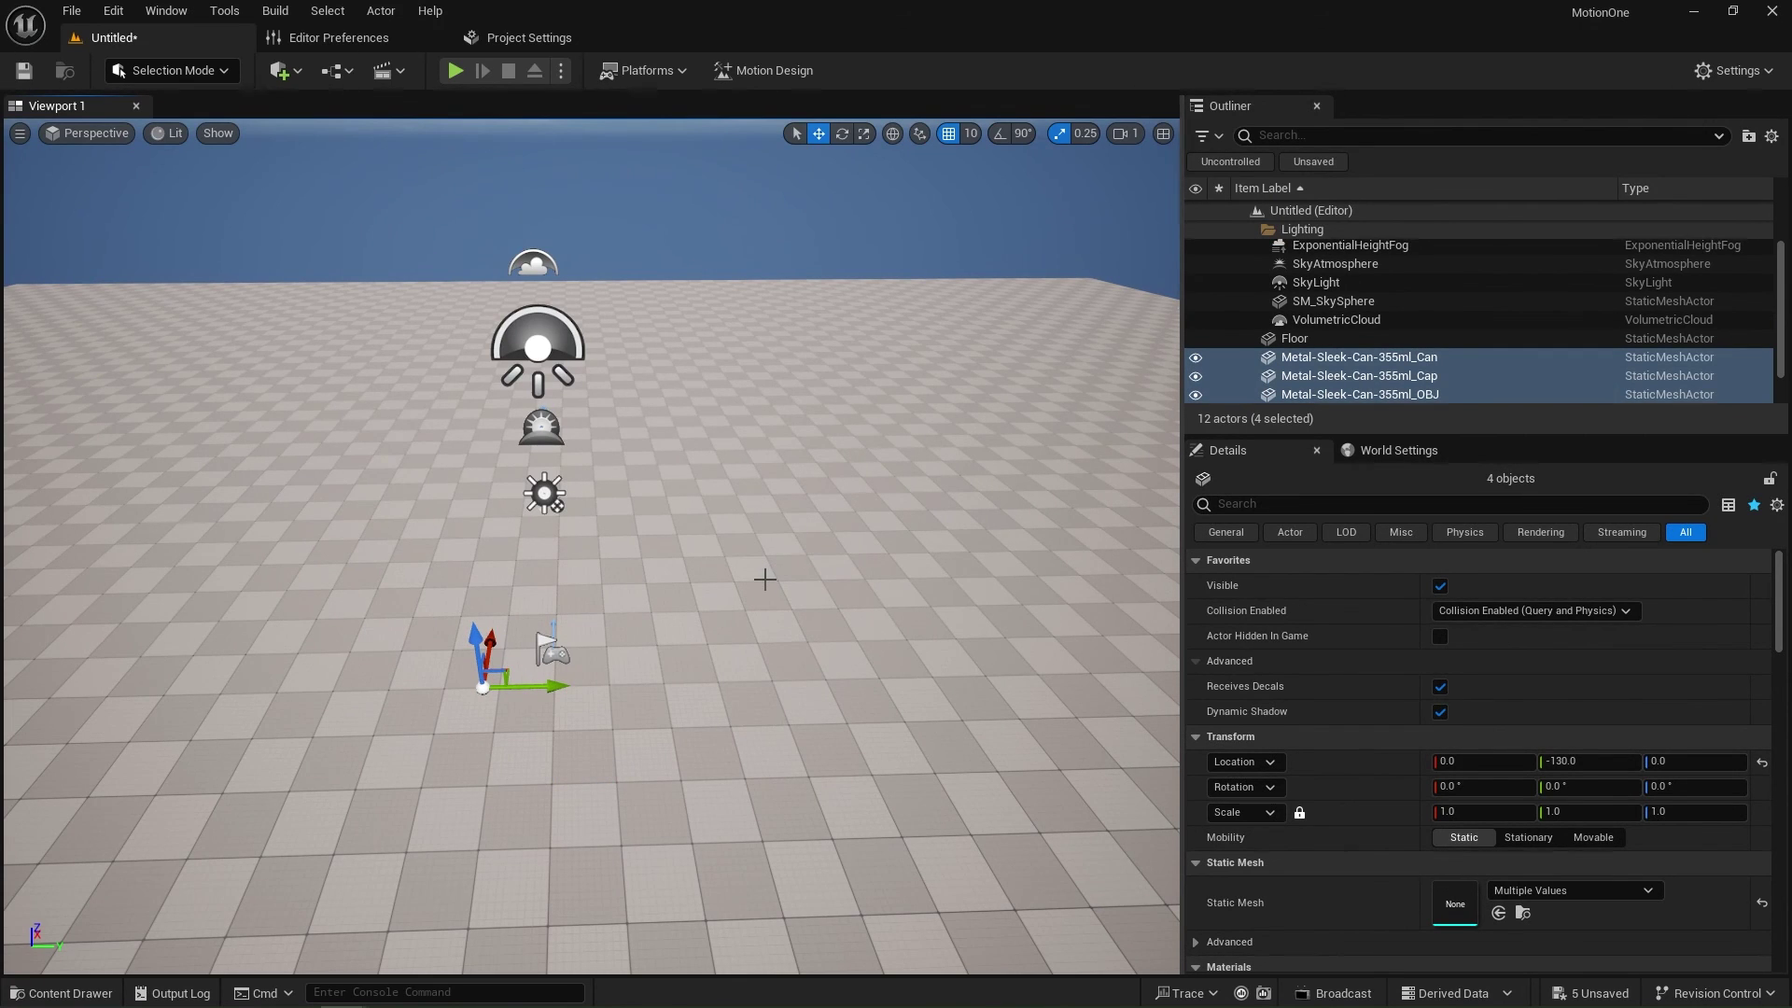
key("ctrl+g")
key("e")
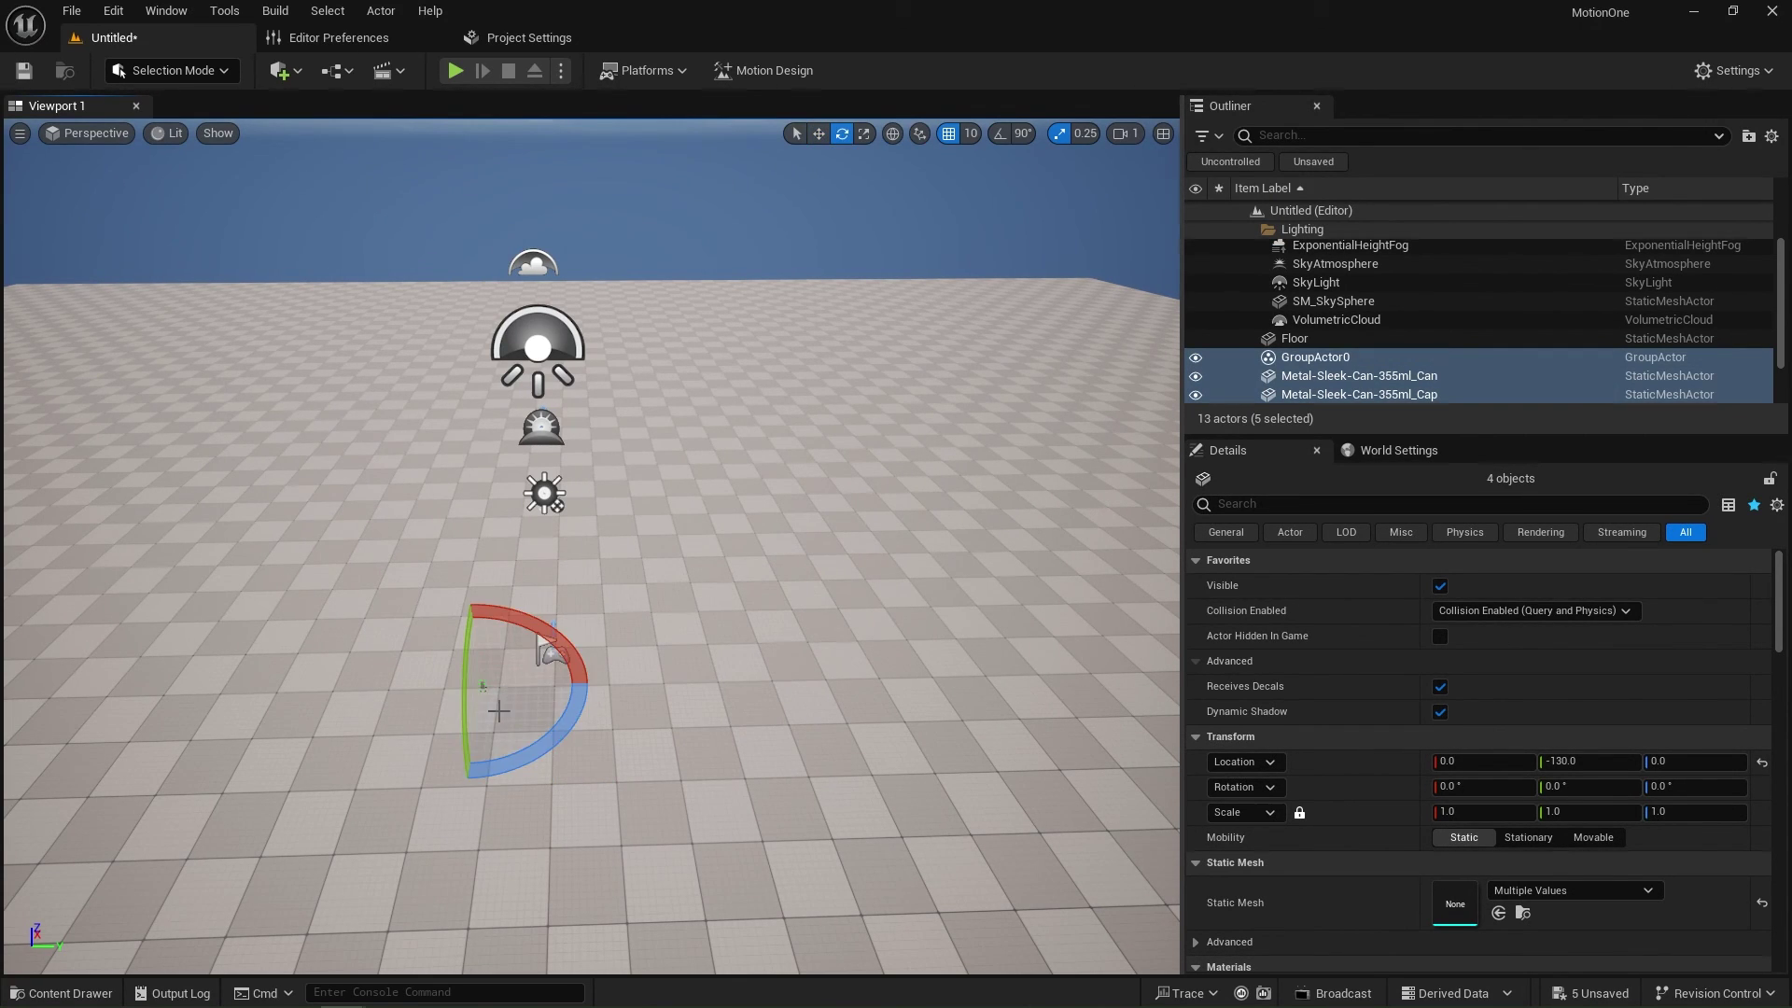
key("r")
left_click_drag(479, 692, 501, 612)
Step: Examine the enlarged can's cap up close in Wireframe view for mesh density around the tab and score lines
right_click_drag(500, 612, 495, 677)
right_click_drag(623, 557, 586, 477)
left_click(171, 135)
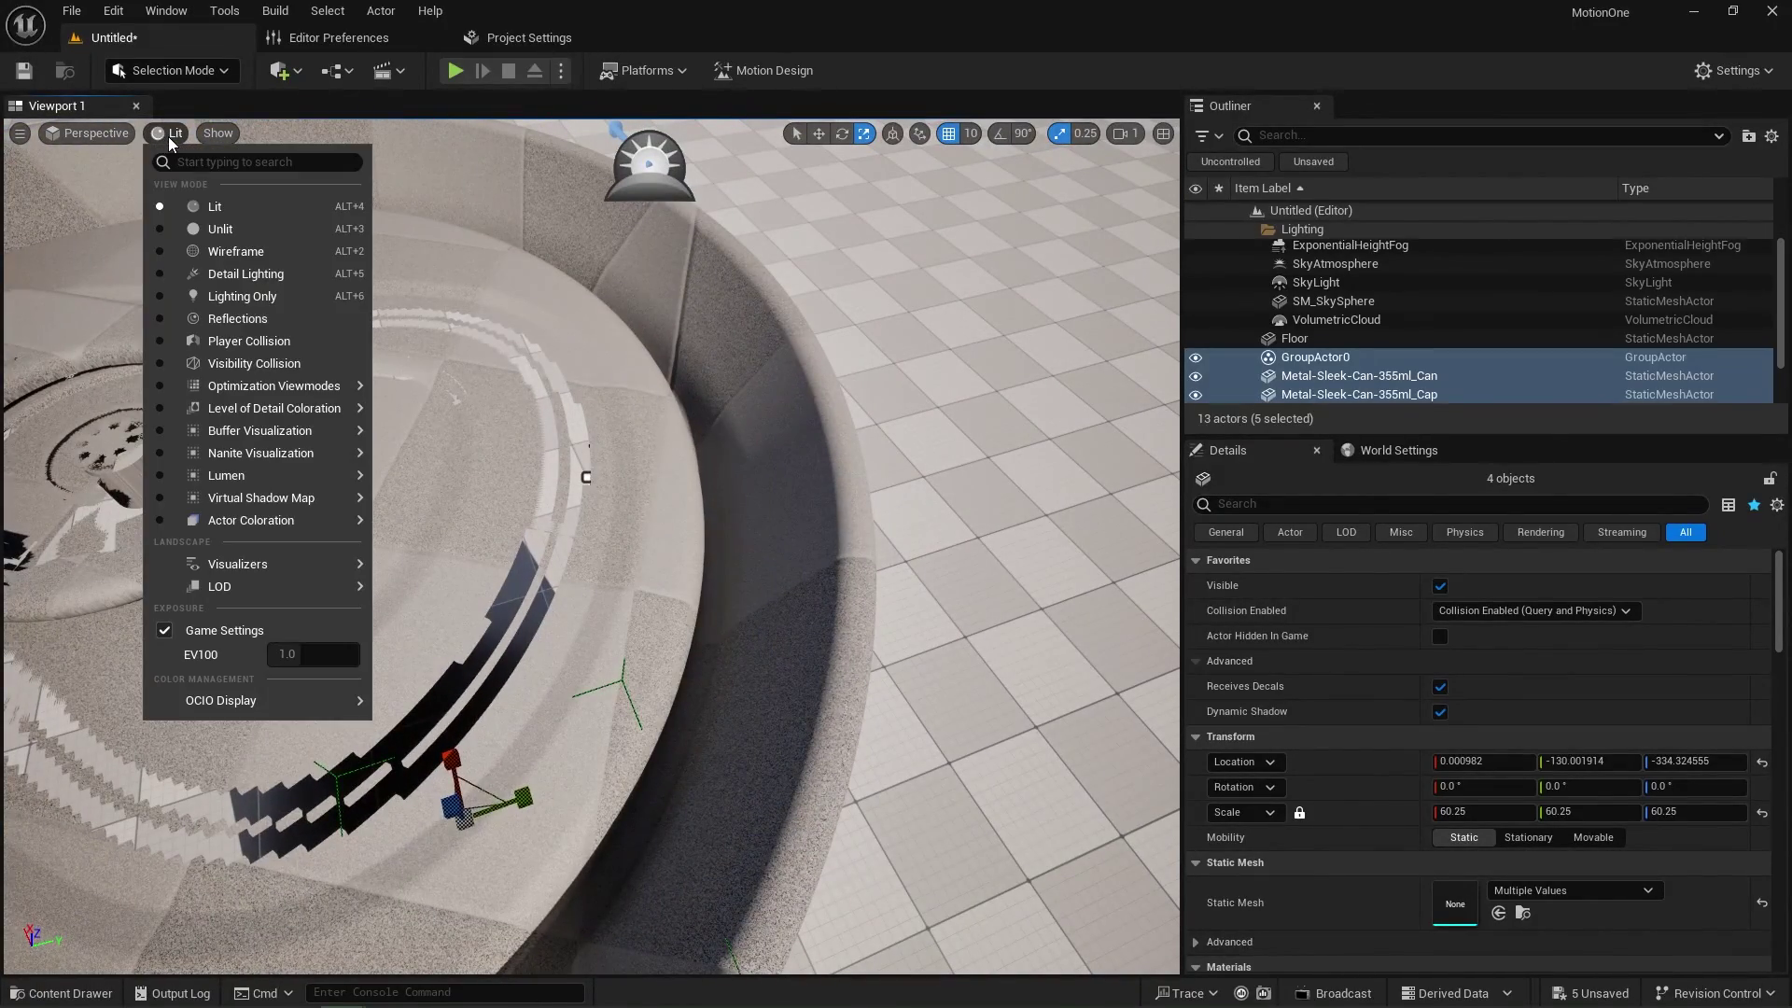
left_click(241, 253)
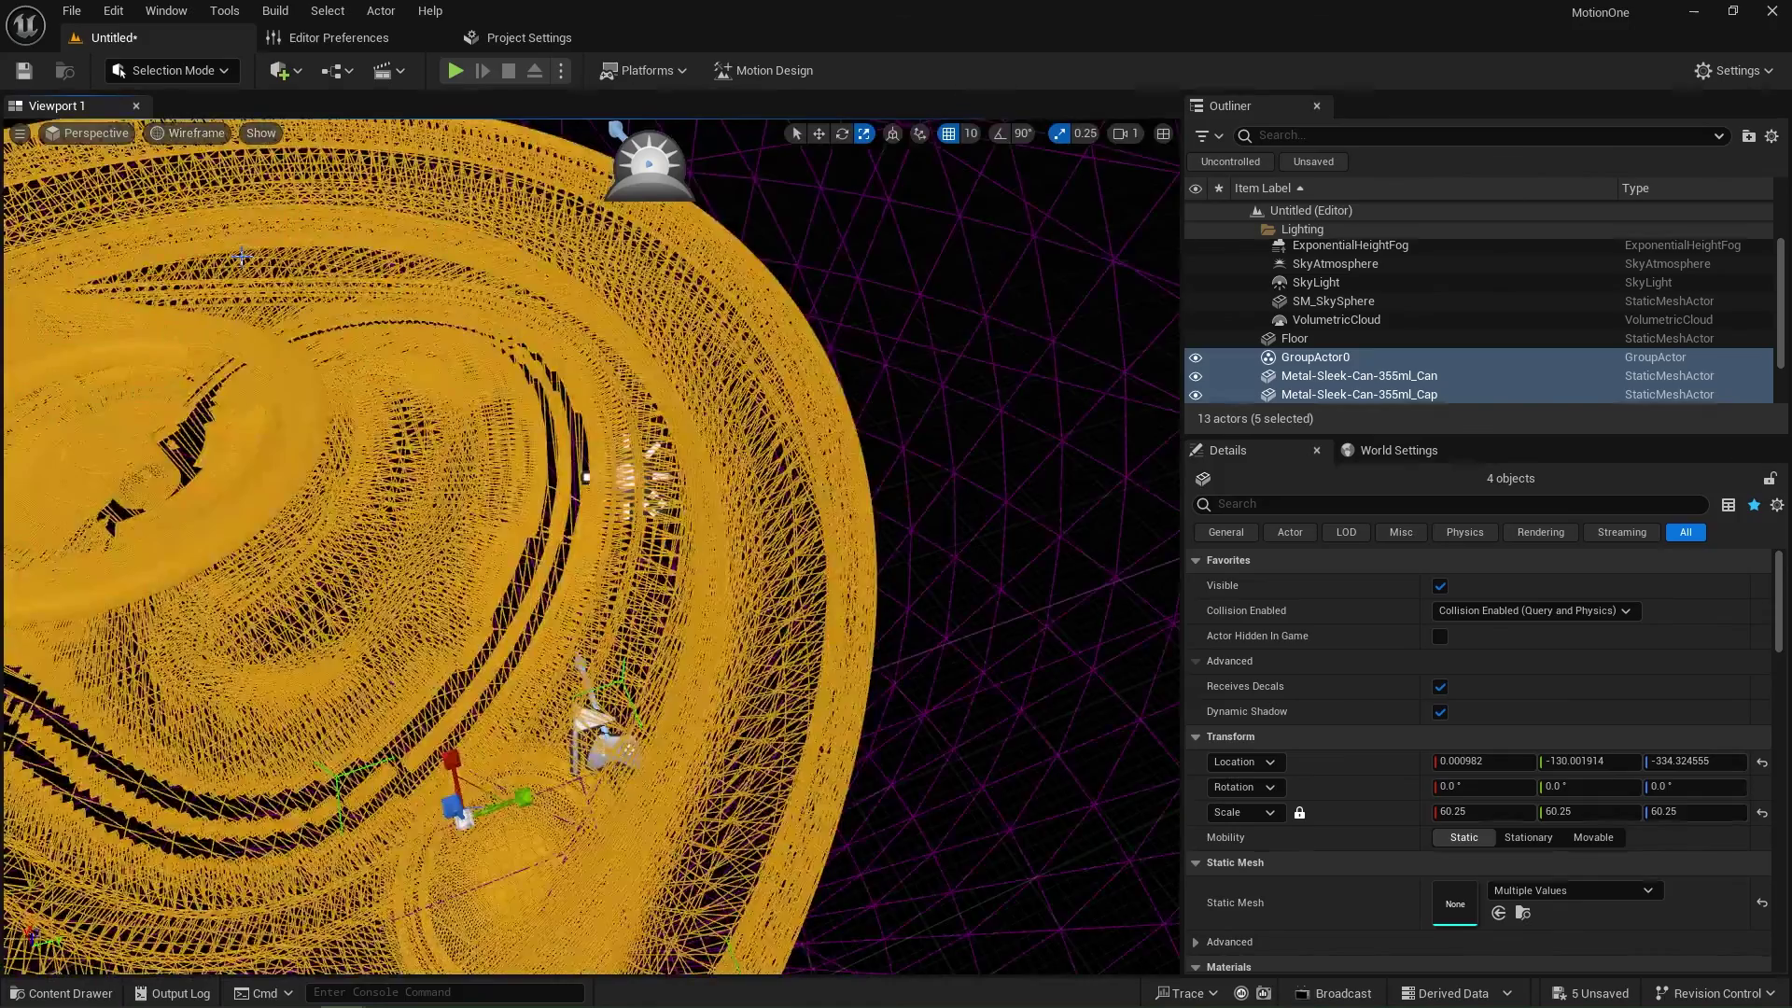
right_click_drag(522, 523, 364, 467)
mouse_move(592, 504)
right_mouse_down()
mouse_move(551, 490)
mouse_move(583, 551)
mouse_move(592, 504)
right_mouse_up()
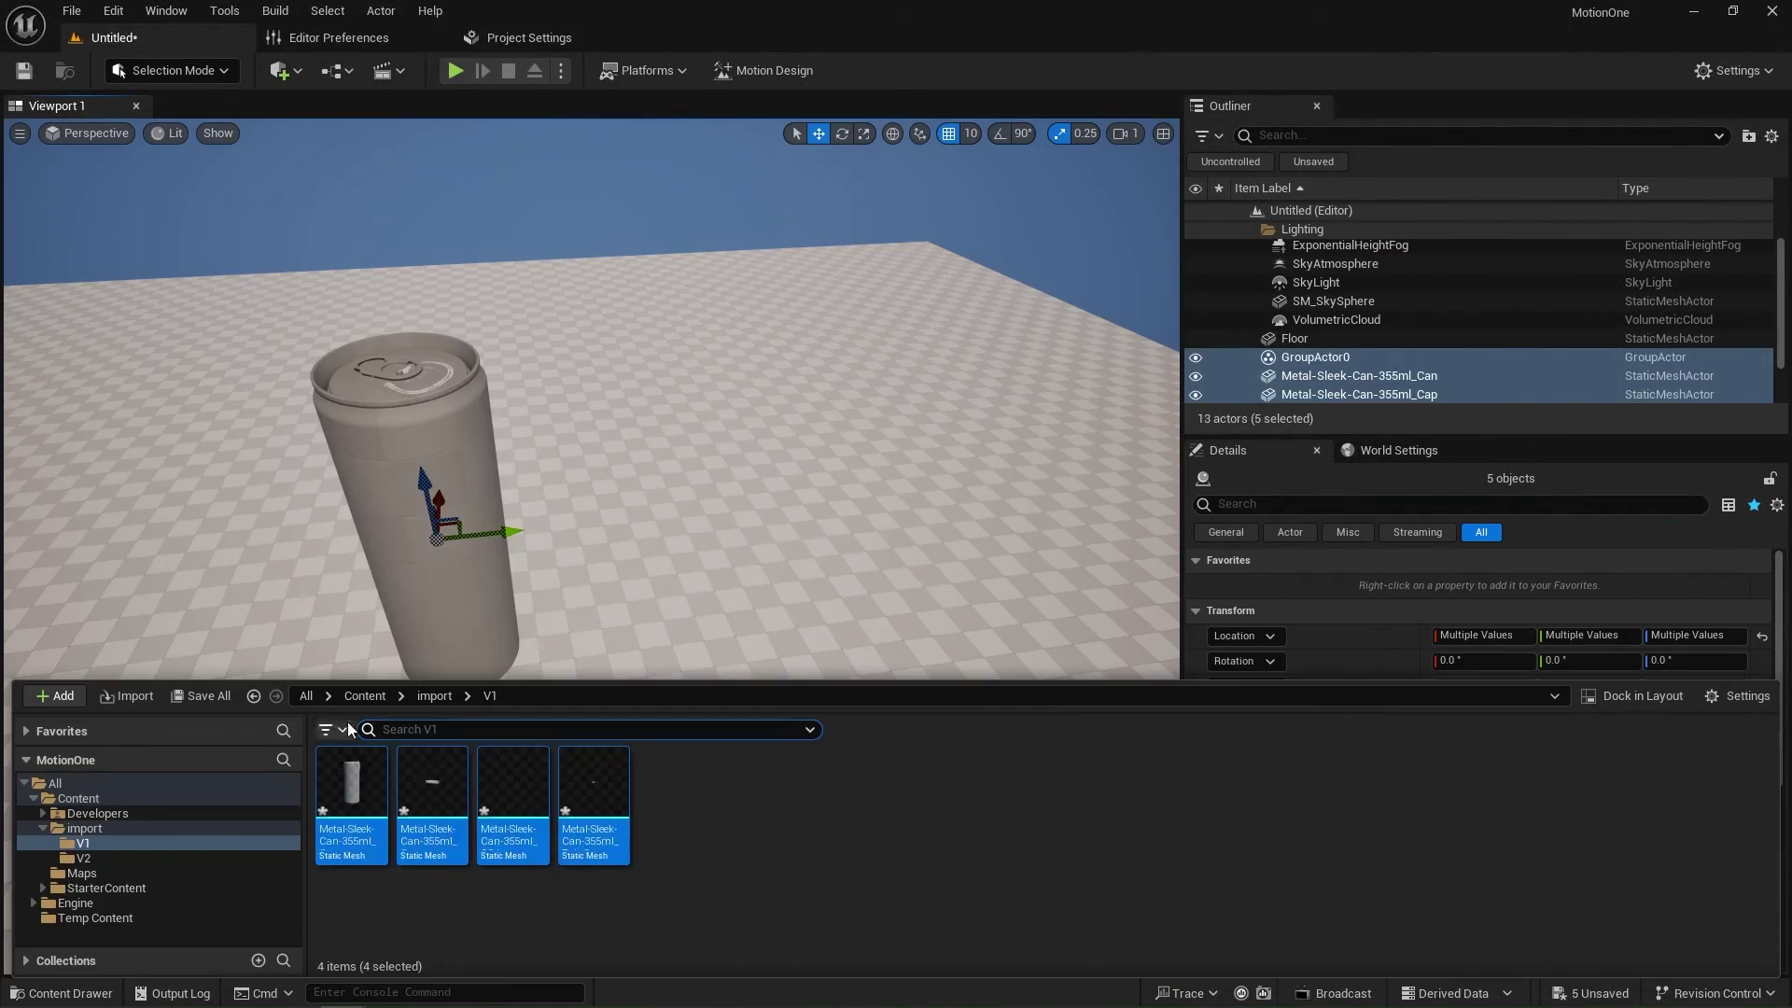
Step: Import all meshes of Metal-Sleek-Can-355ml_large into the V2 folder with the normal import method set to Import Normals and Tangents
left_click(462, 803)
double_click(462, 803)
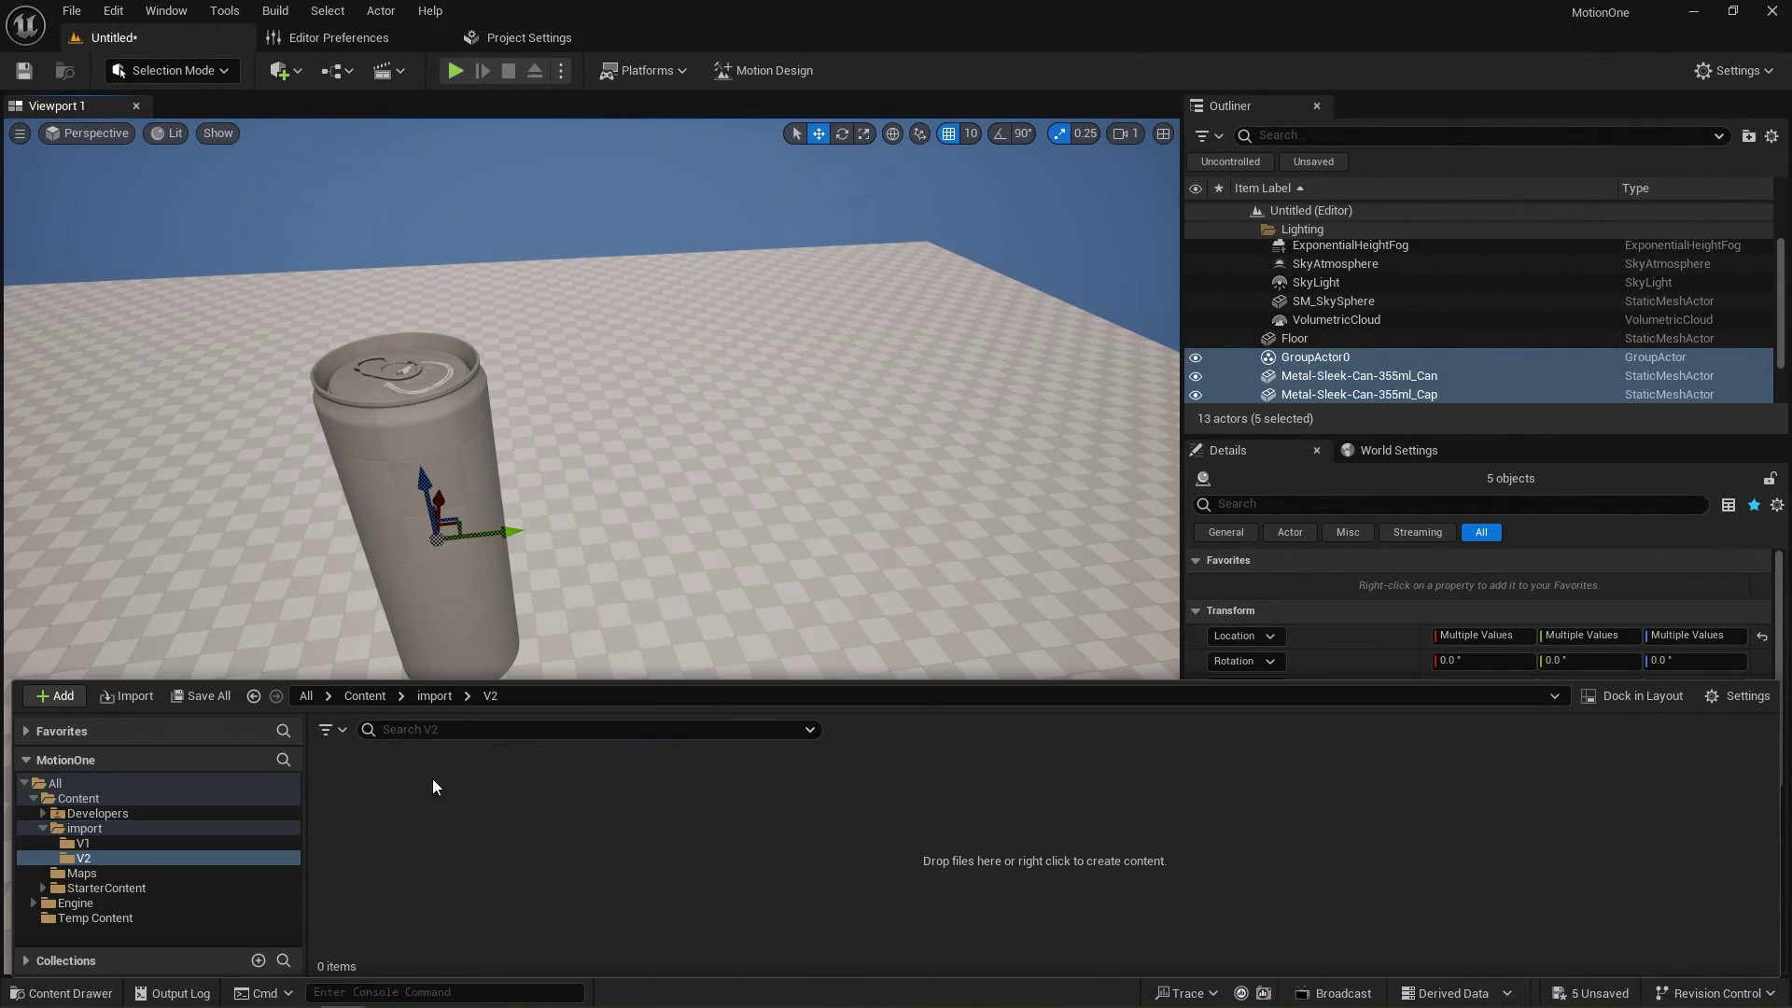
left_click(131, 695)
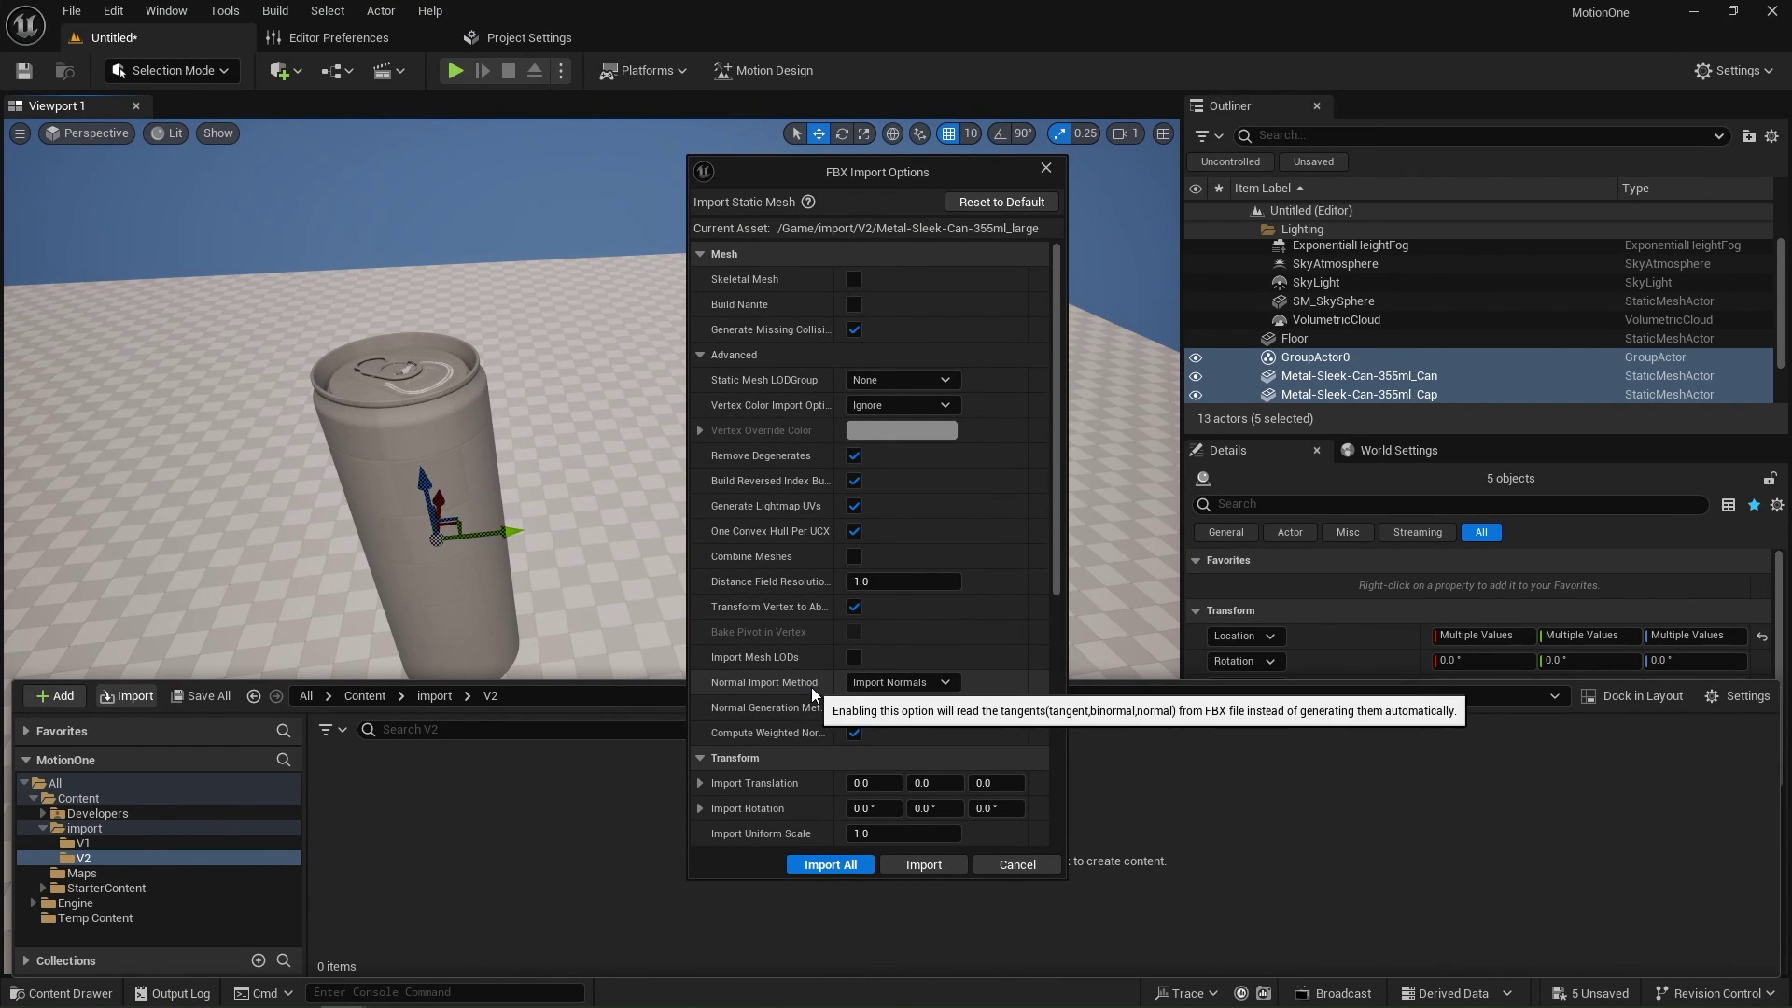
left_click(944, 685)
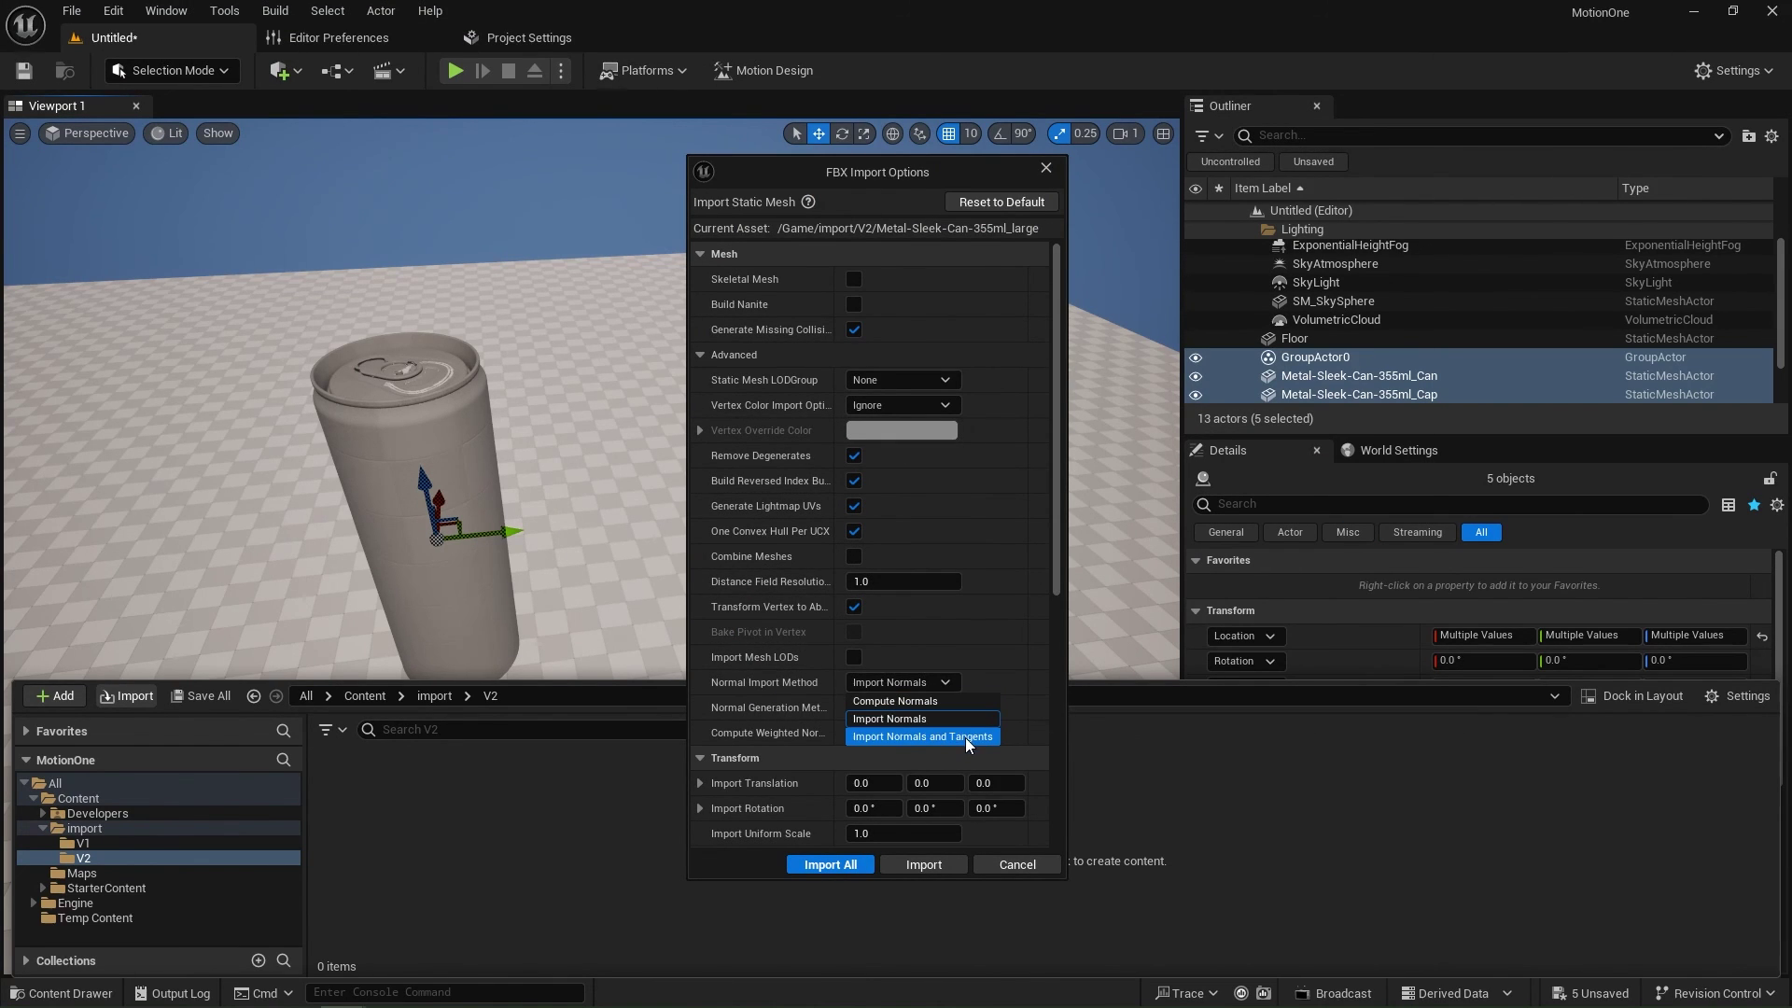
left_click(965, 738)
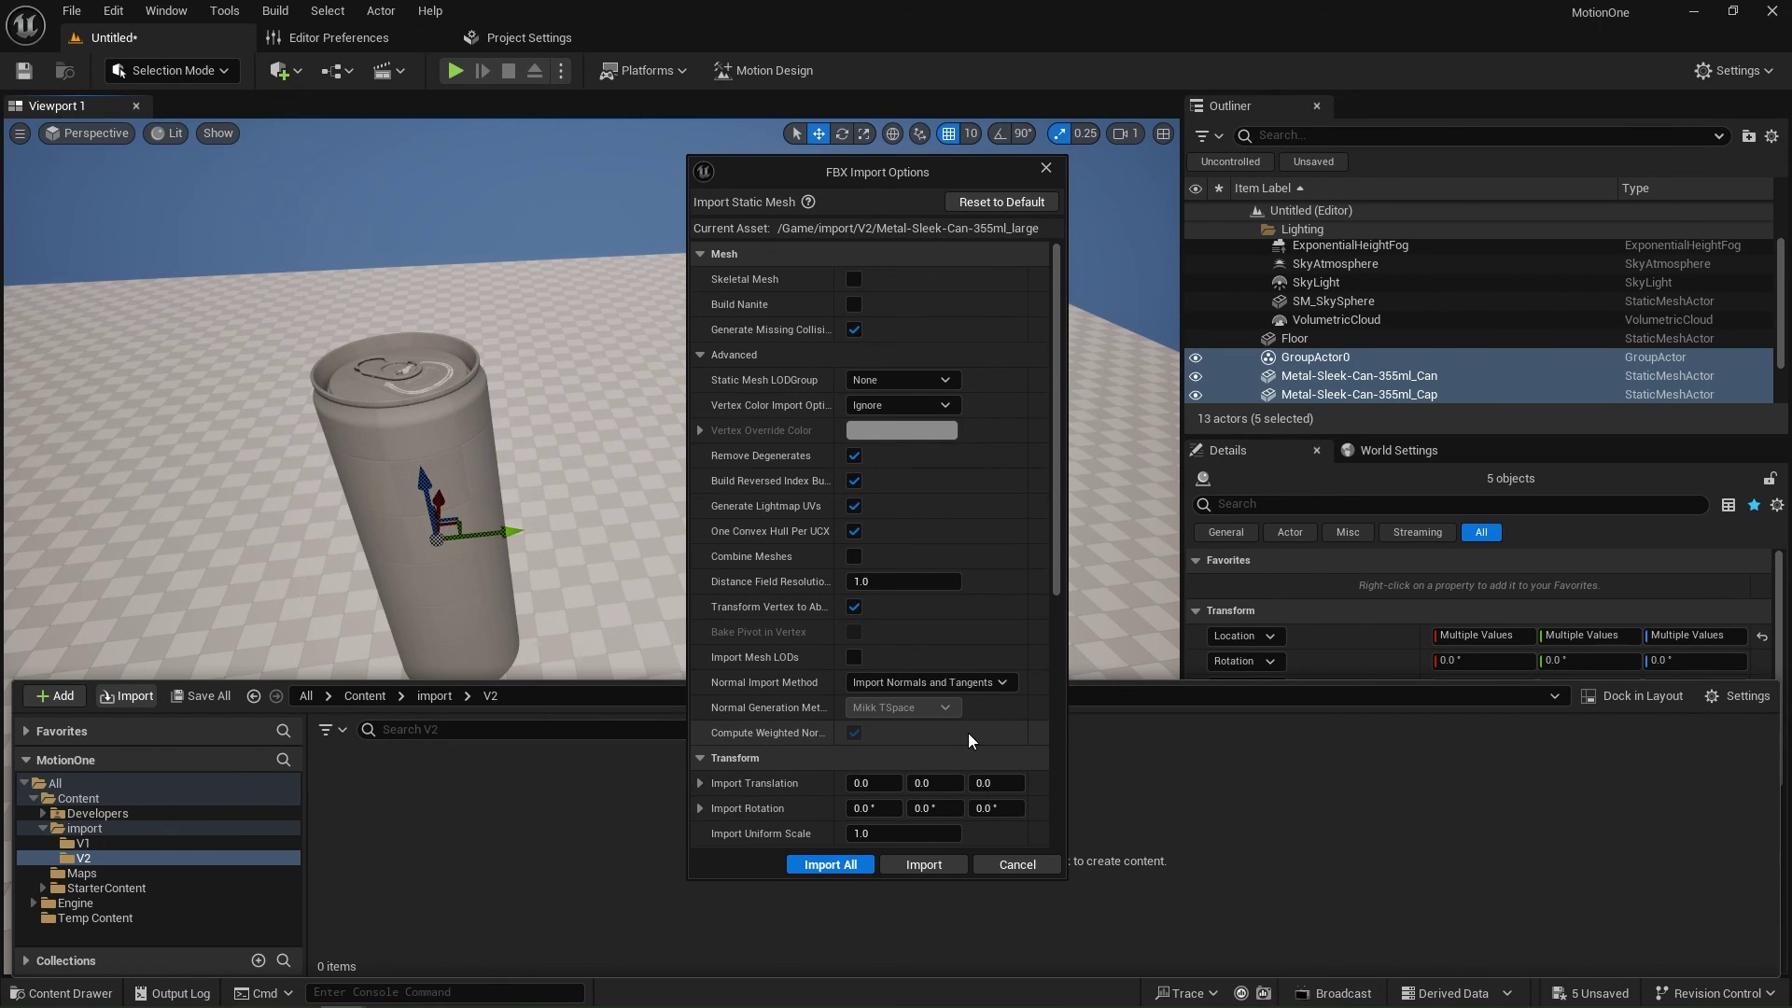
left_click(836, 867)
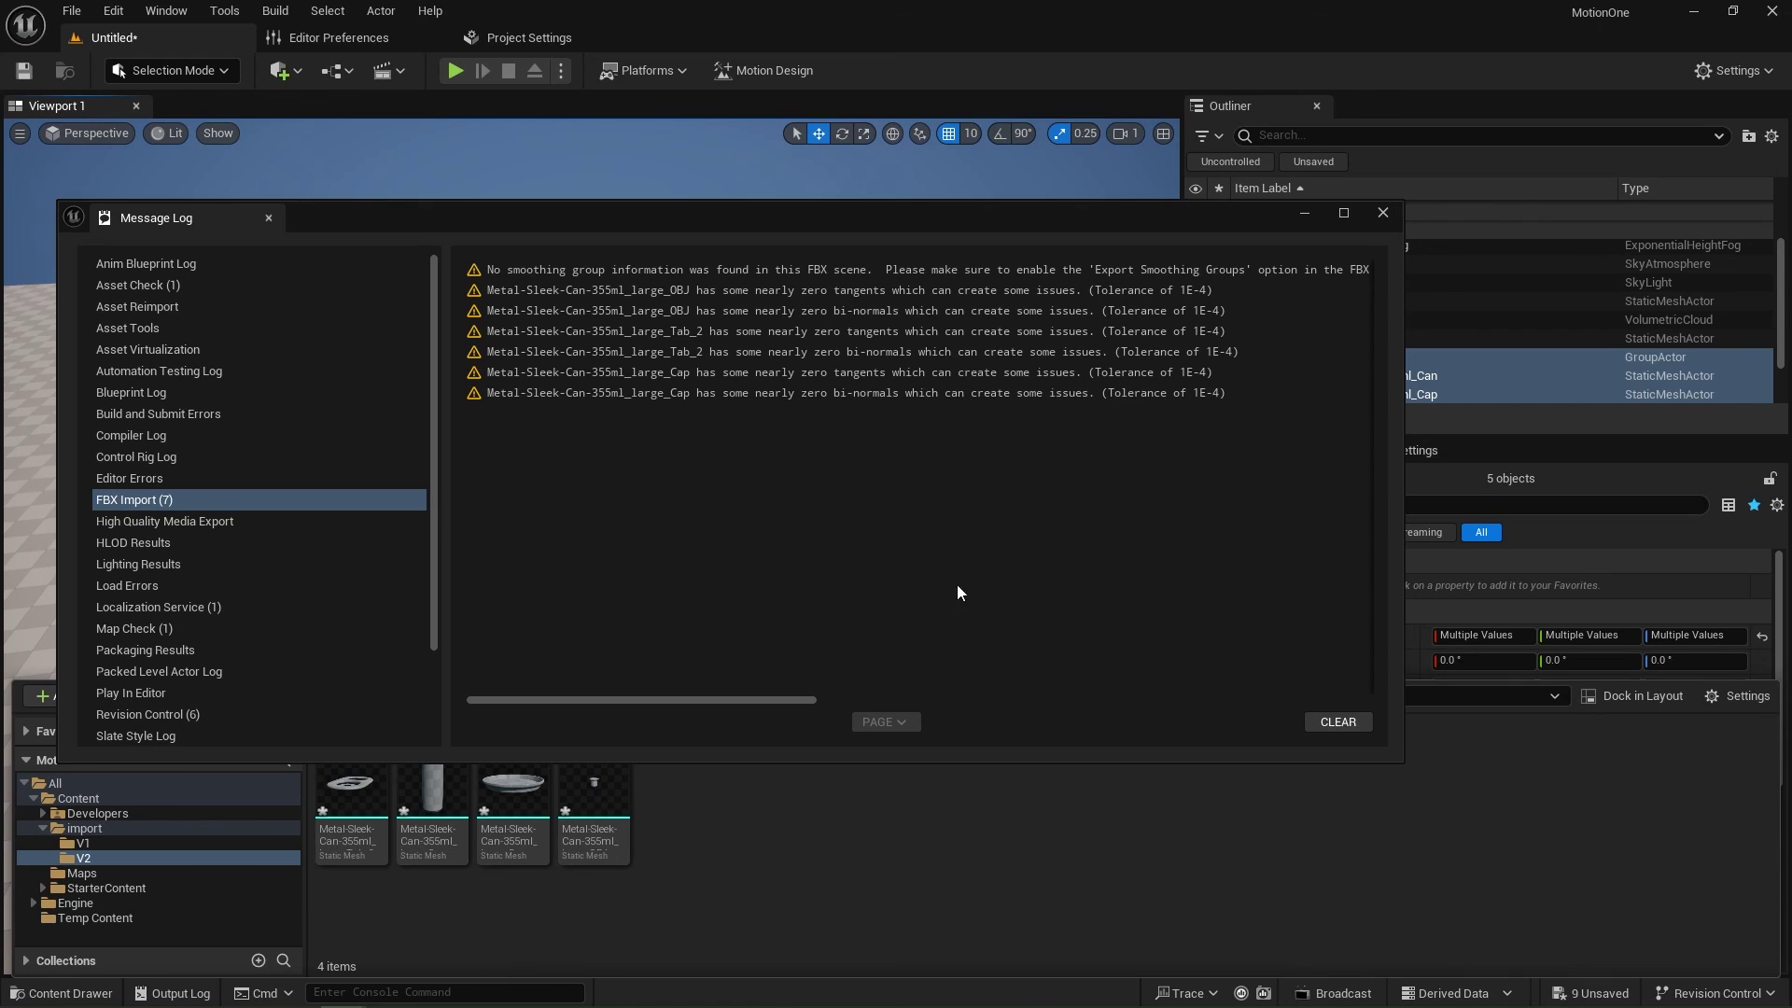
left_click(1304, 214)
Step: Place the four V2 can meshes on the floor beside the first can and scale them uniformly to 6.75
left_click(594, 789)
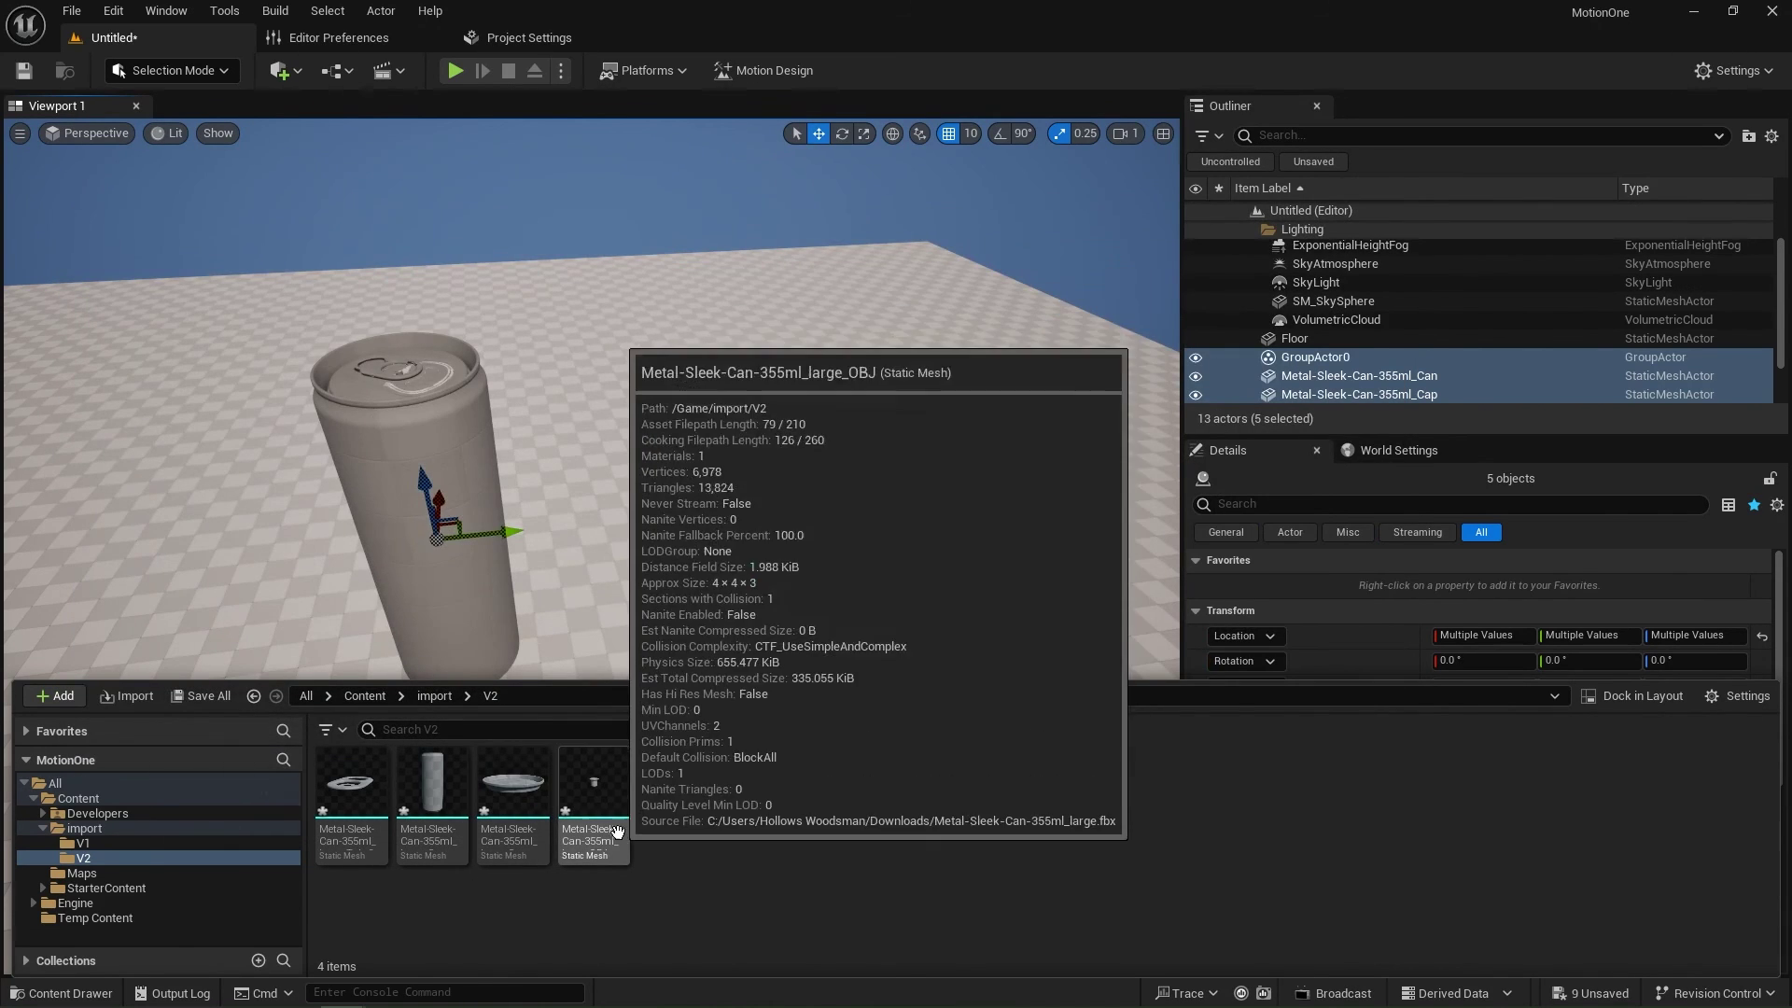
left_click(351, 791, "shift")
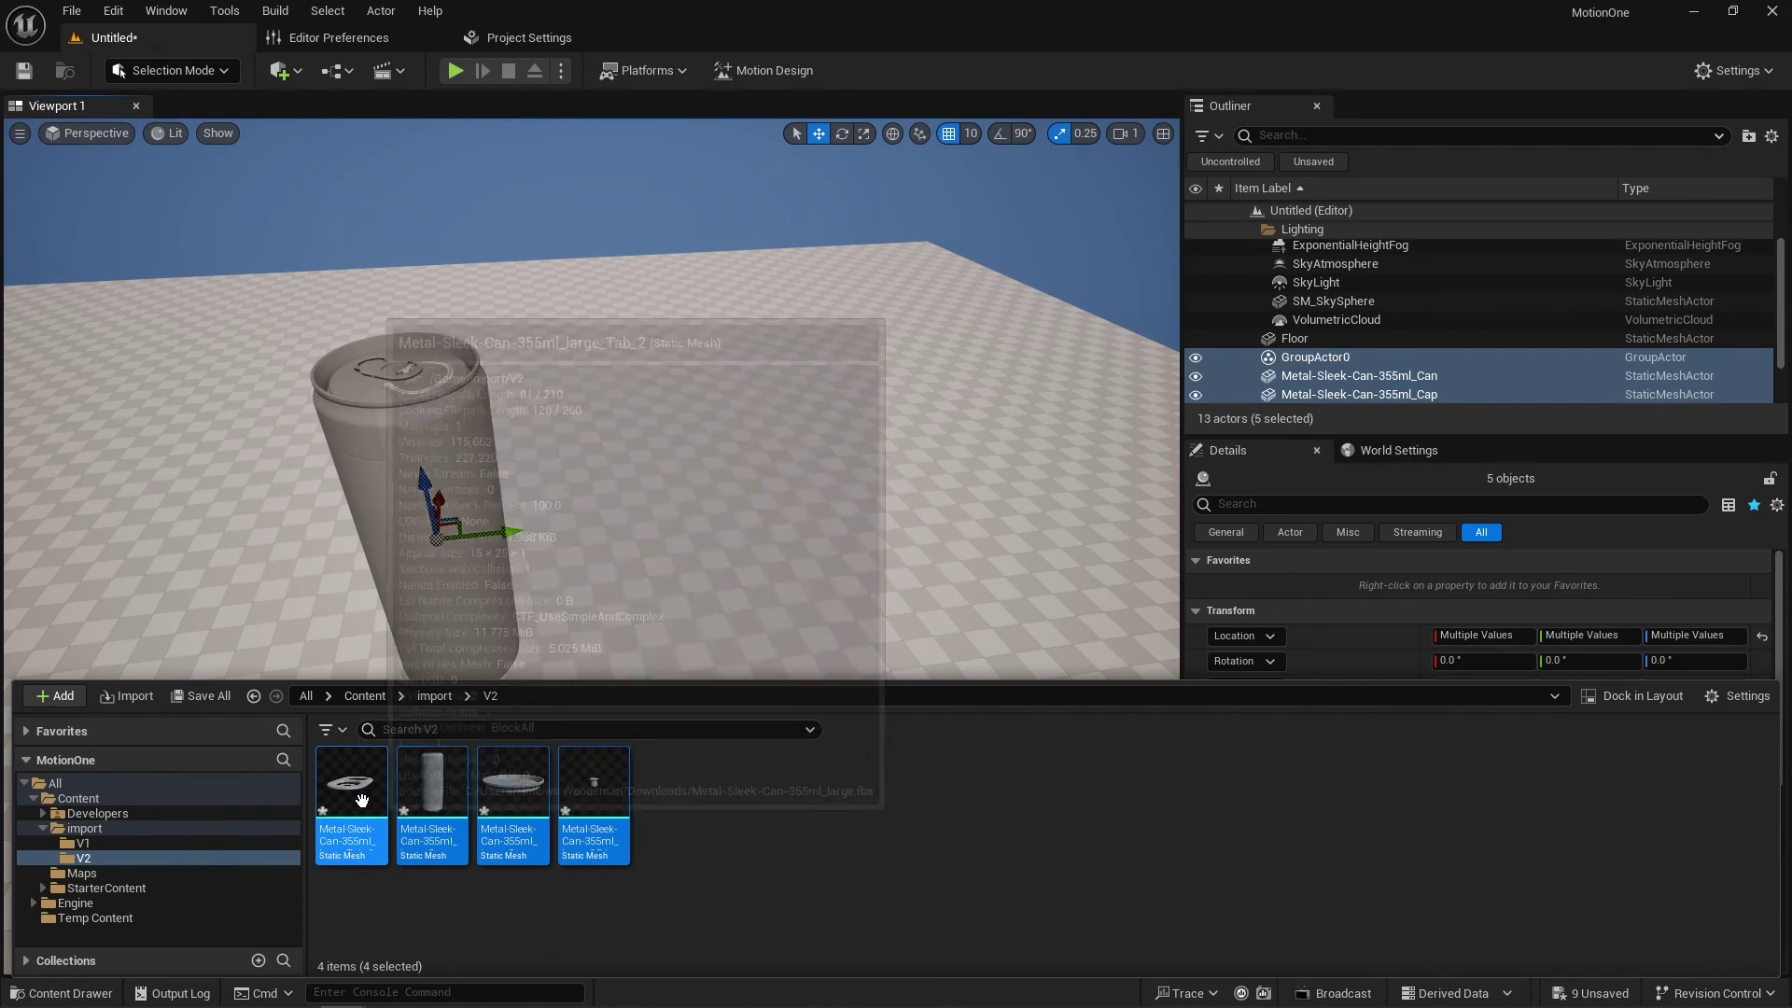
left_click_drag(351, 791, 640, 635)
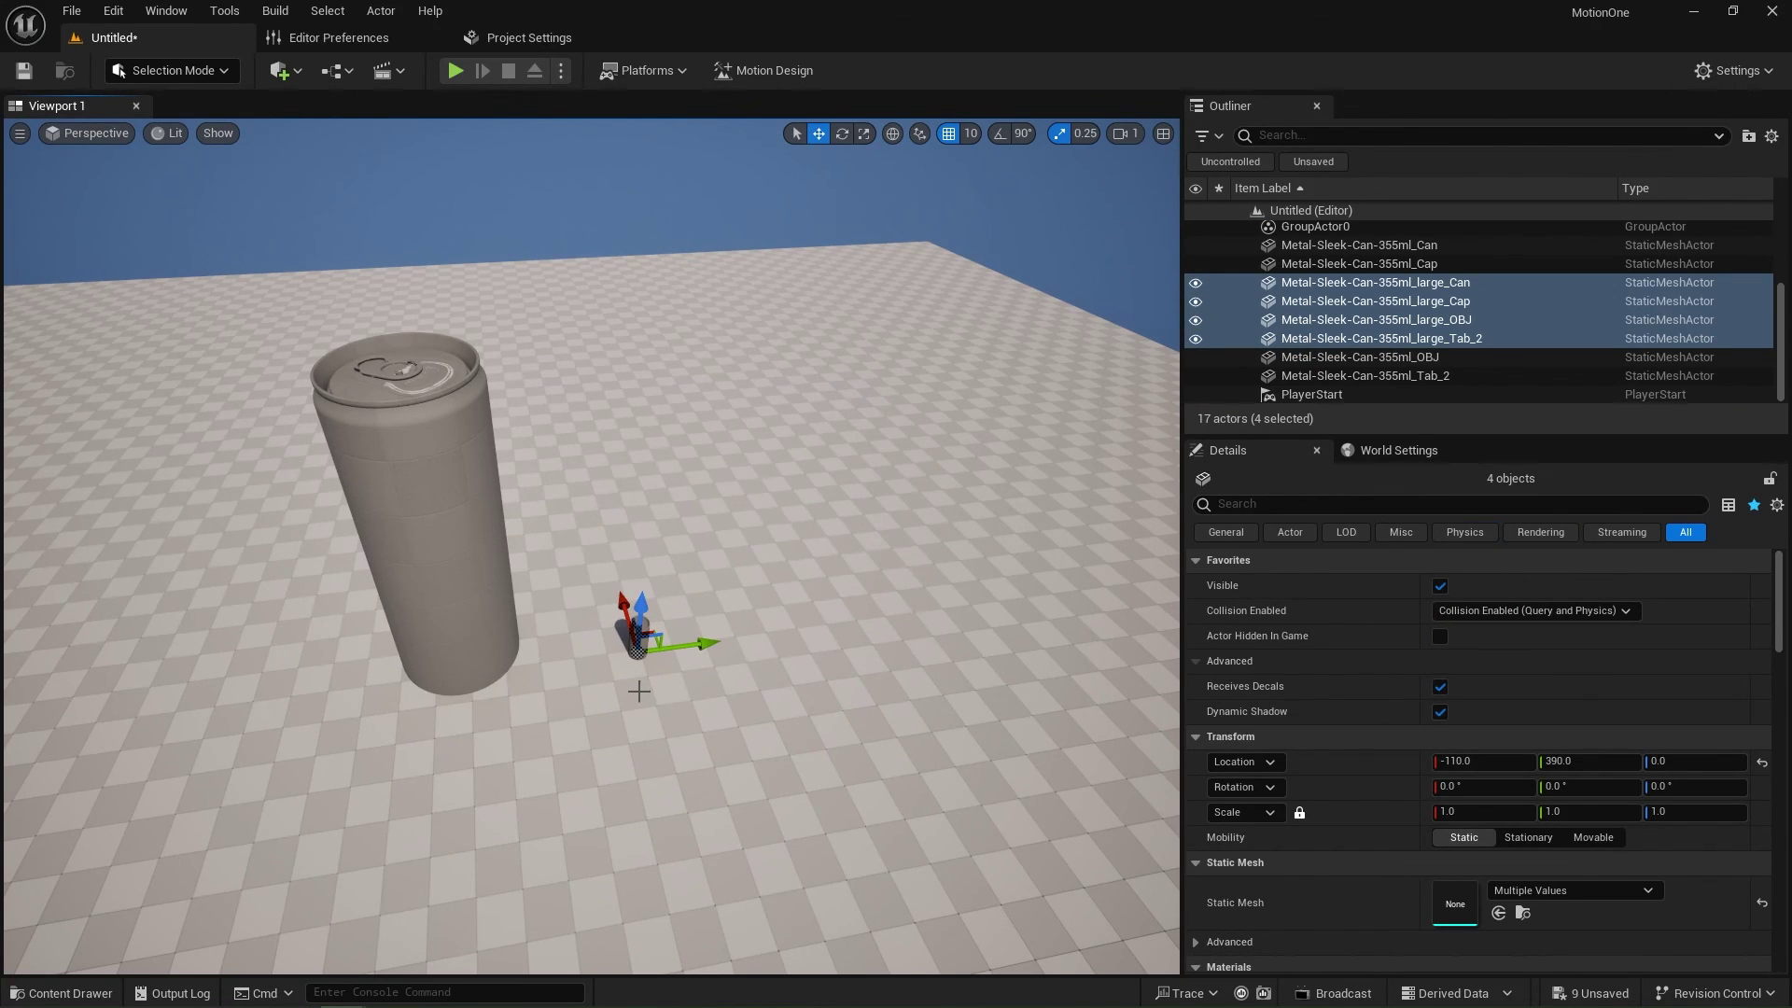
key("e")
key("r")
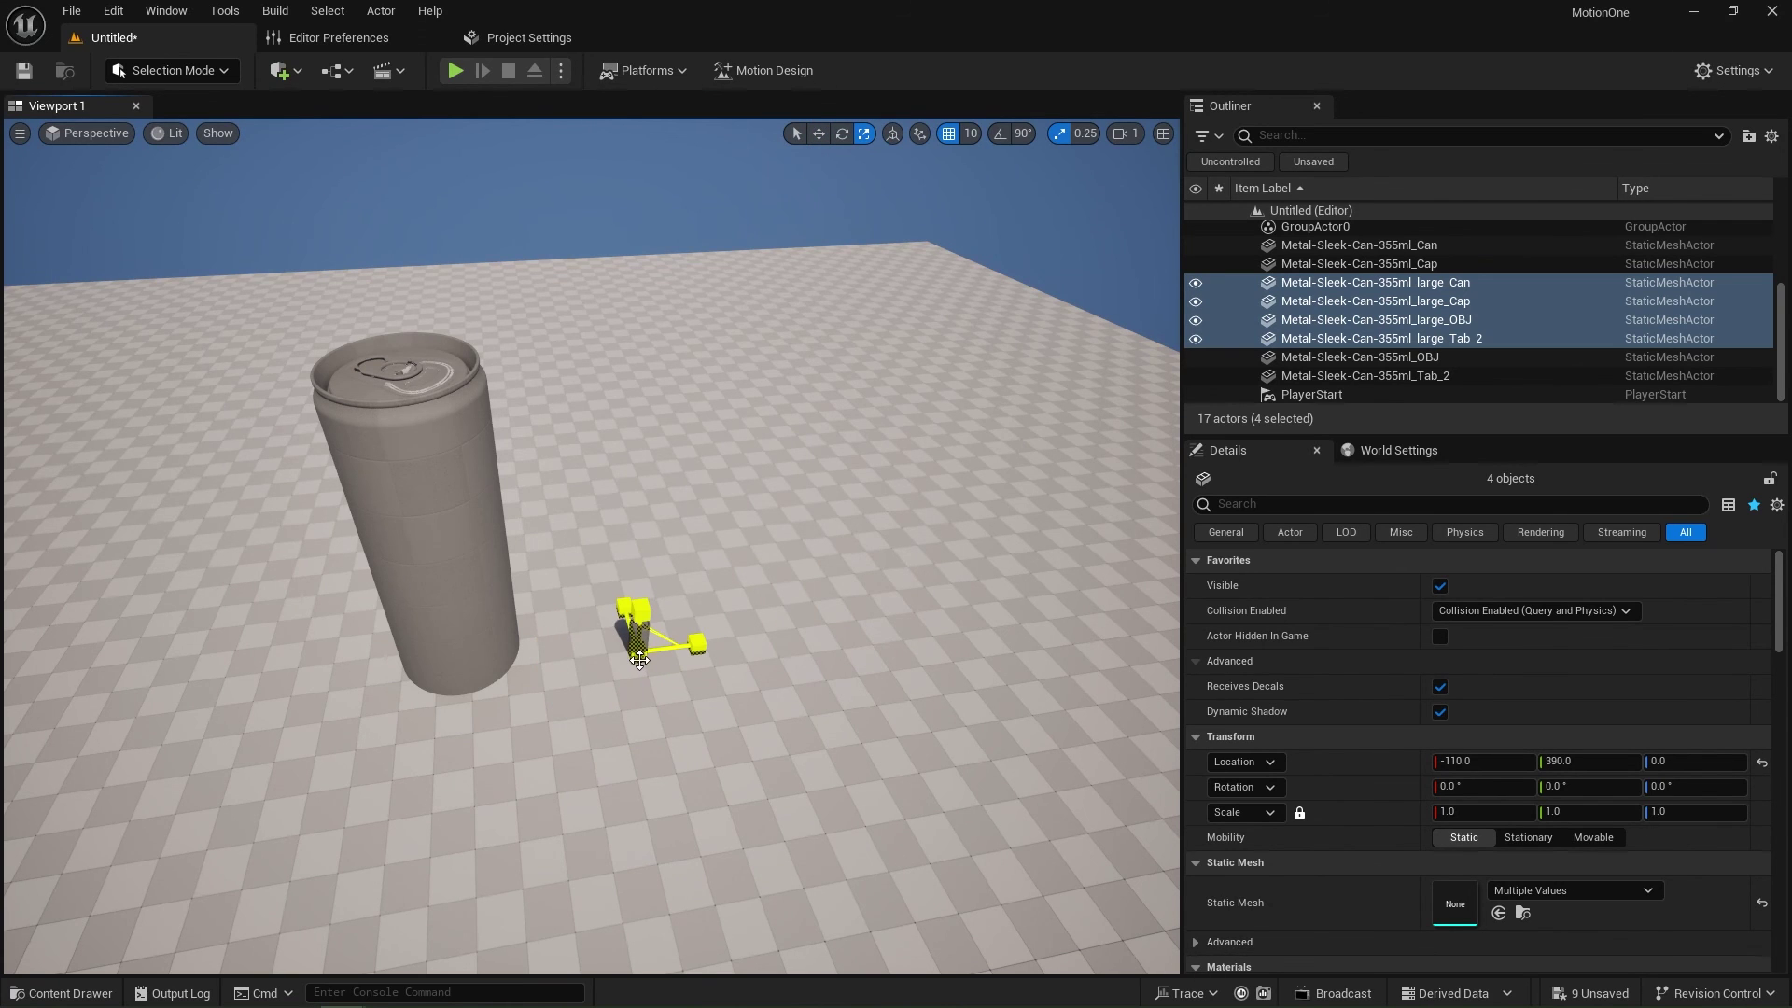
left_click_drag(639, 660, 686, 597)
Step: Compare the caps, tabs and shading of the two cans from several viewpoints, with nothing left selected
key("d")
right_click_drag(686, 597, 603, 570)
key("w")
key("s")
key("w")
key("s")
mouse_move(686, 657)
right_mouse_down()
mouse_move(686, 719)
mouse_move(686, 689)
right_mouse_up()
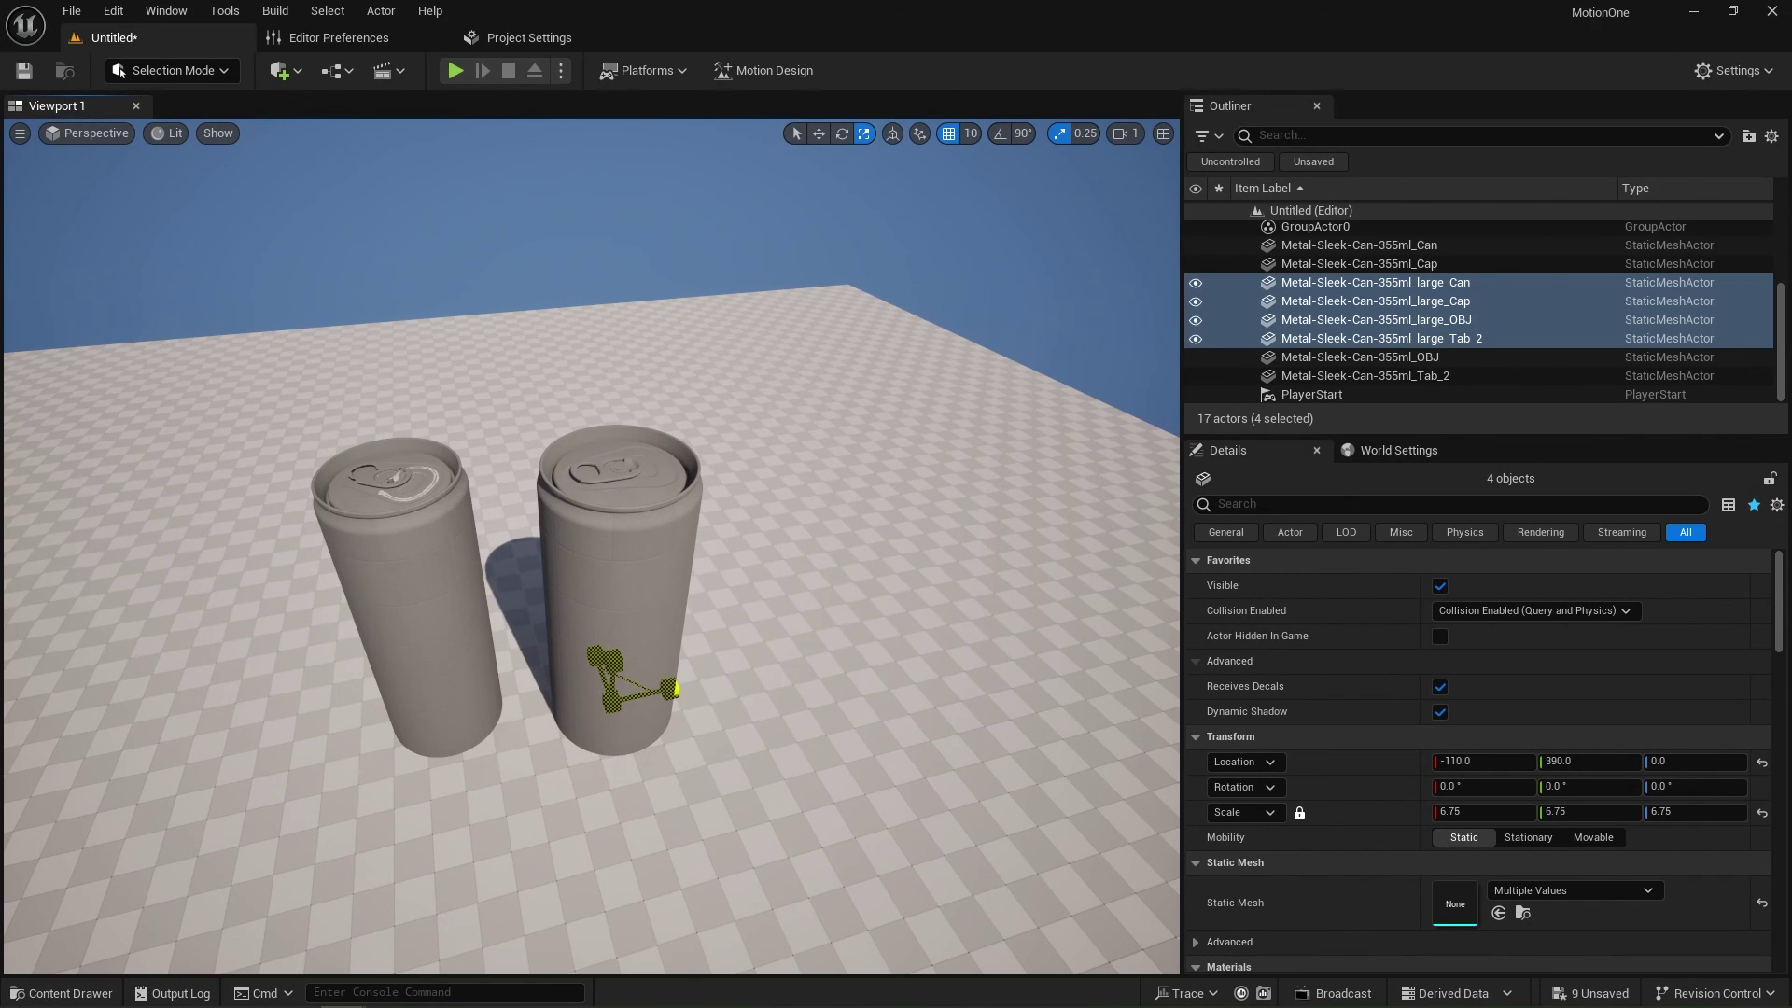
left_click(558, 805)
key("Escape")
mouse_move(545, 790)
right_mouse_down()
mouse_move(509, 784)
mouse_move(544, 790)
right_mouse_up()
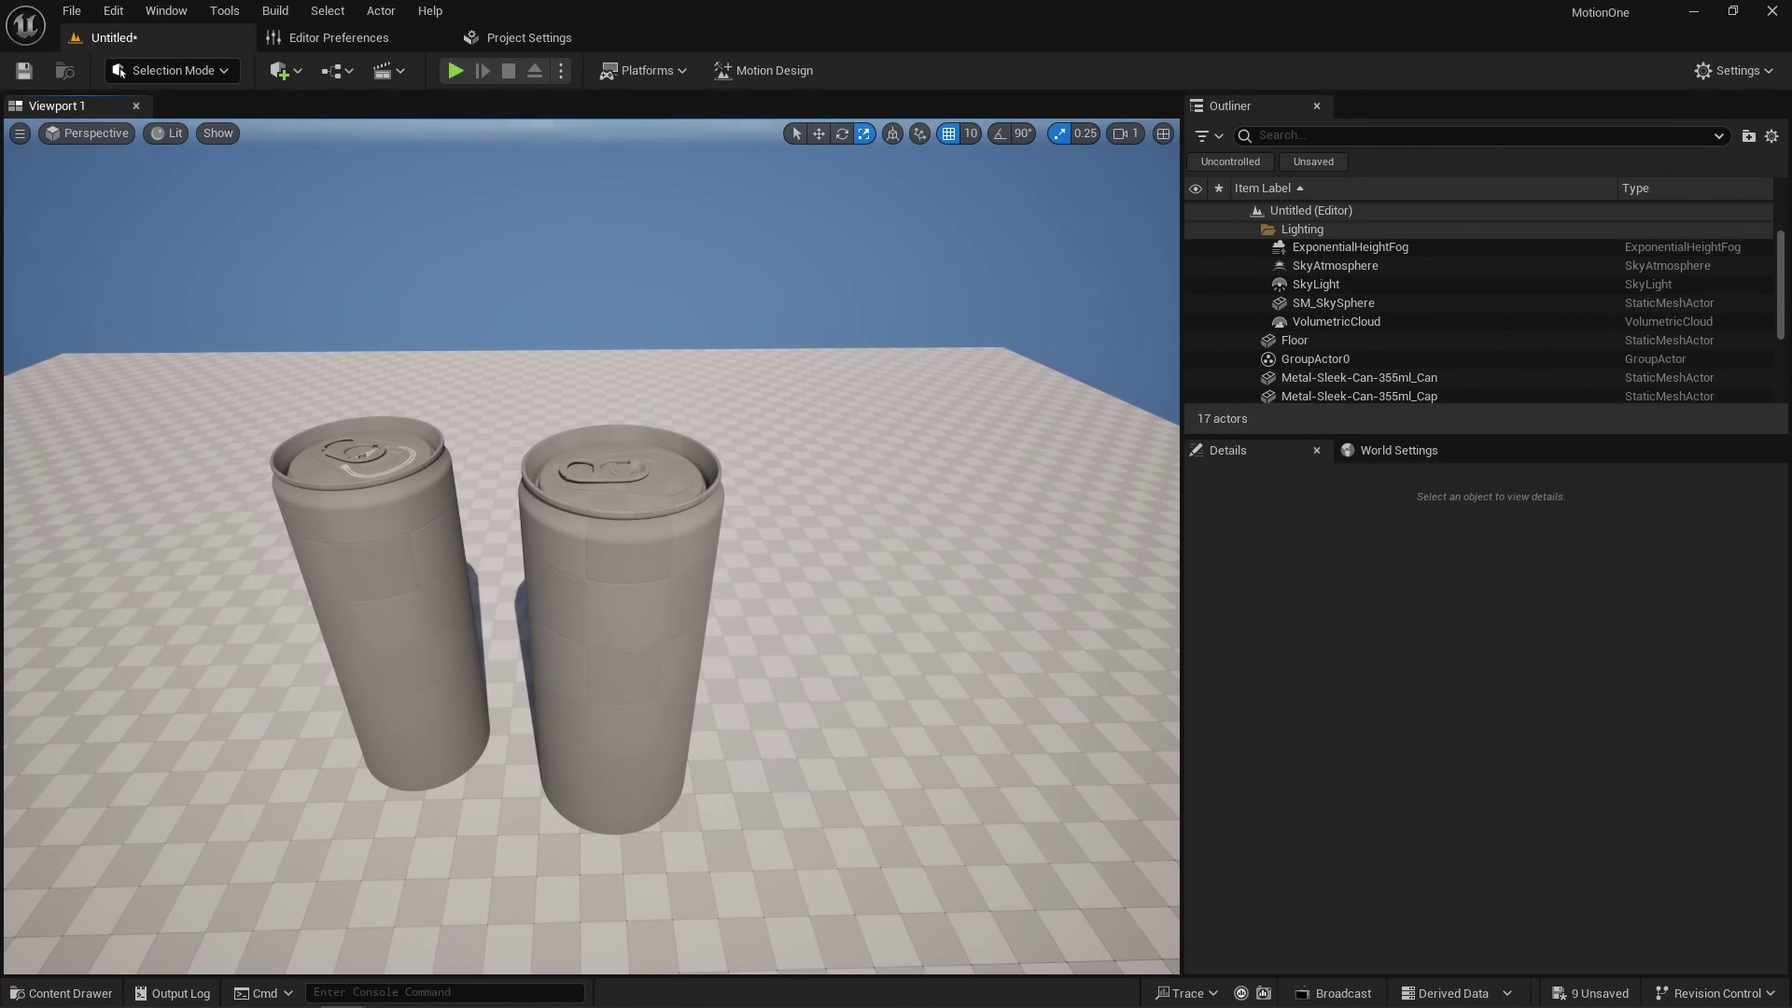